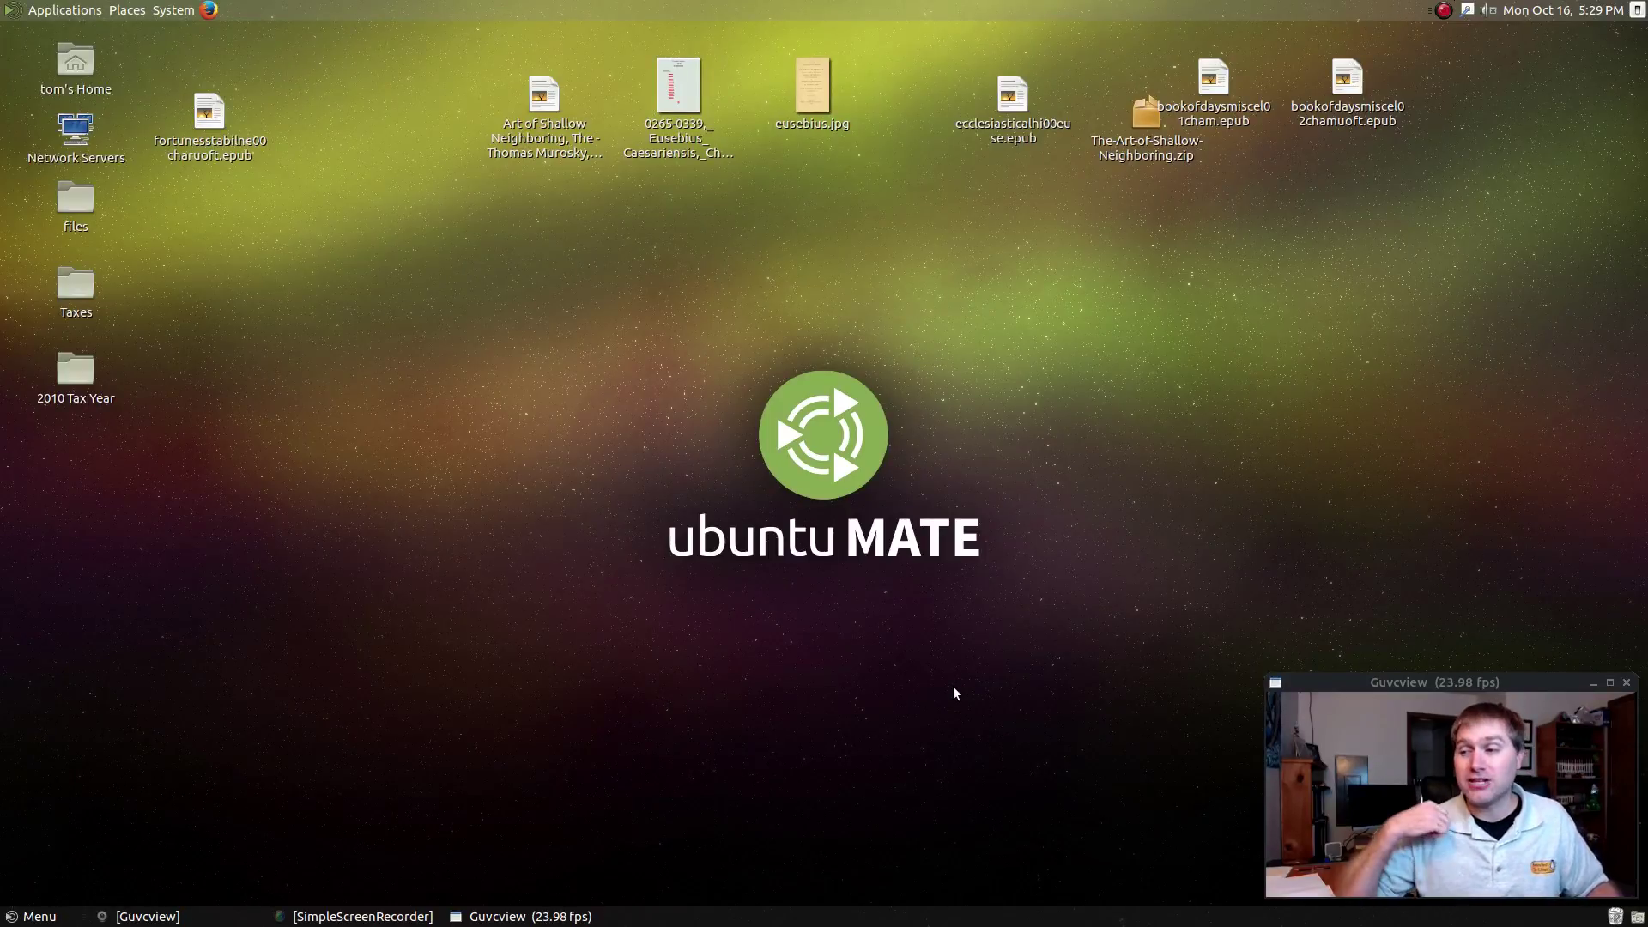
# Launch Simple Scan from the menu search 'sim', move its window aside and check the scan modes.
pyautogui.press('super')
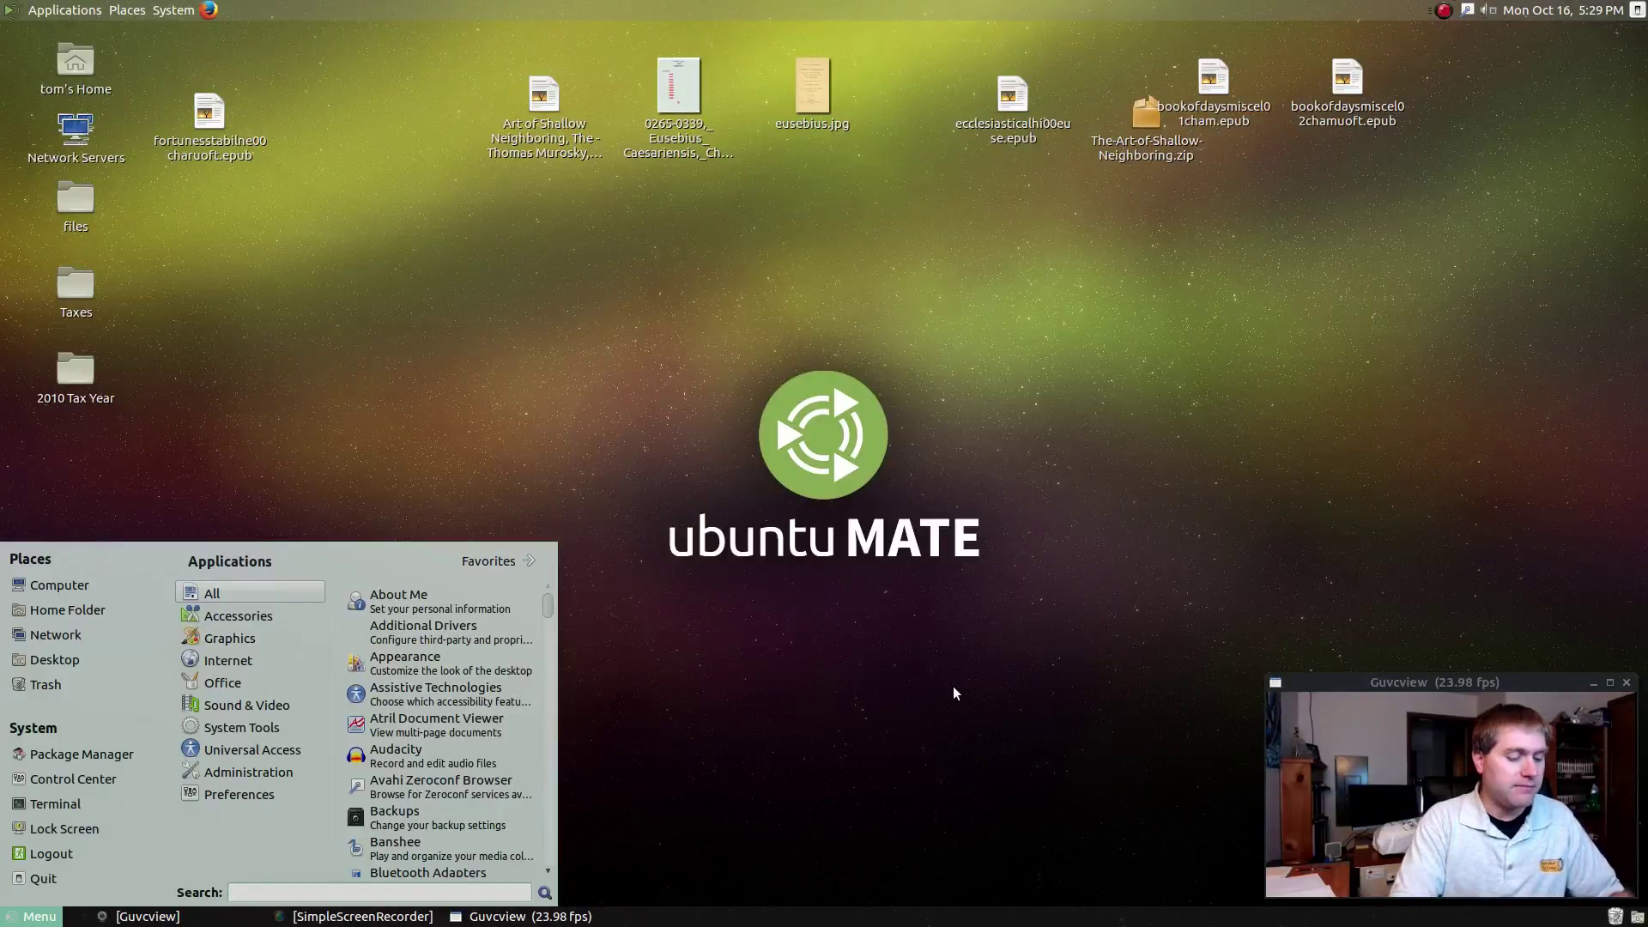
pyautogui.write('sim')
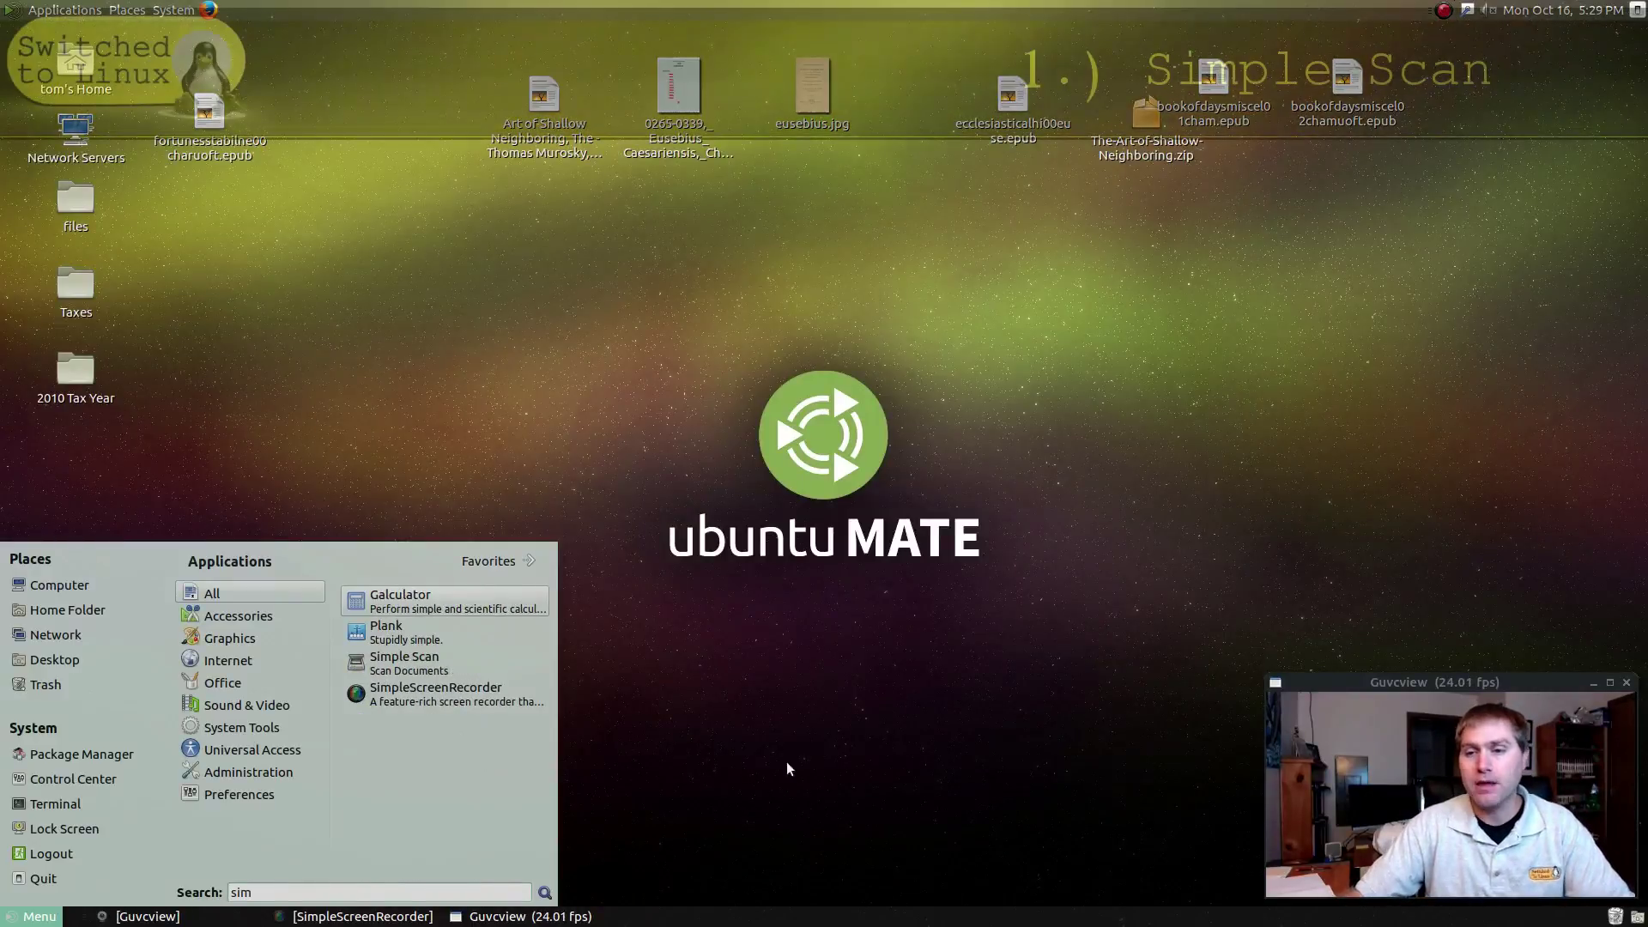
pyautogui.click(446, 663)
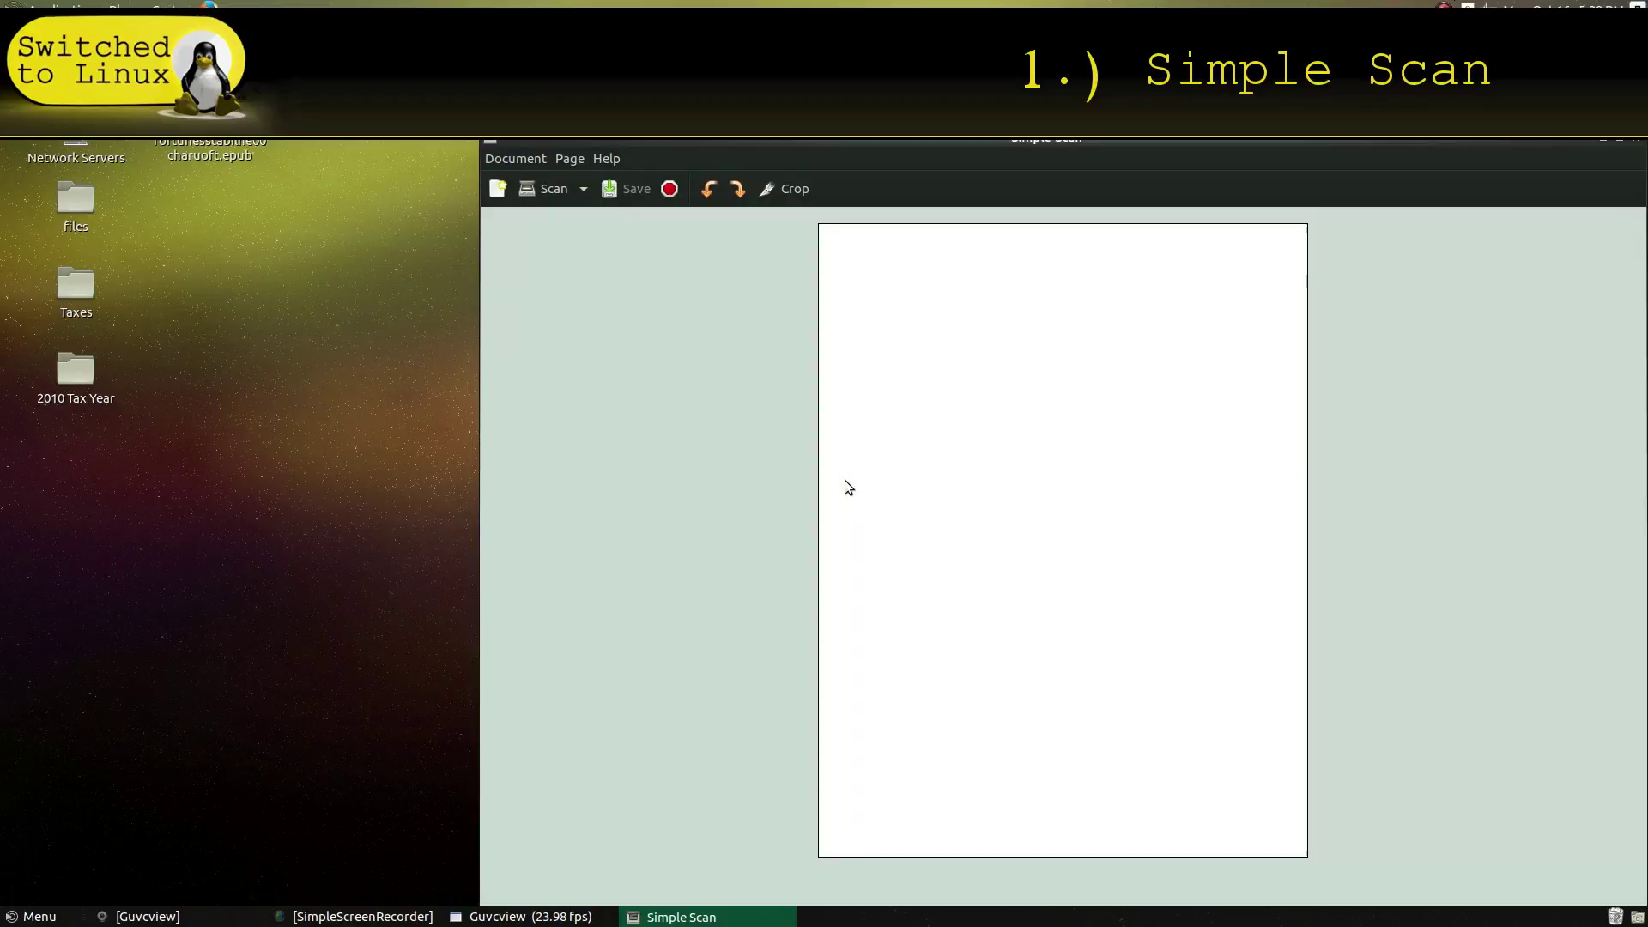
pyautogui.moveTo(967, 147); pyautogui.dragTo(536, 70)
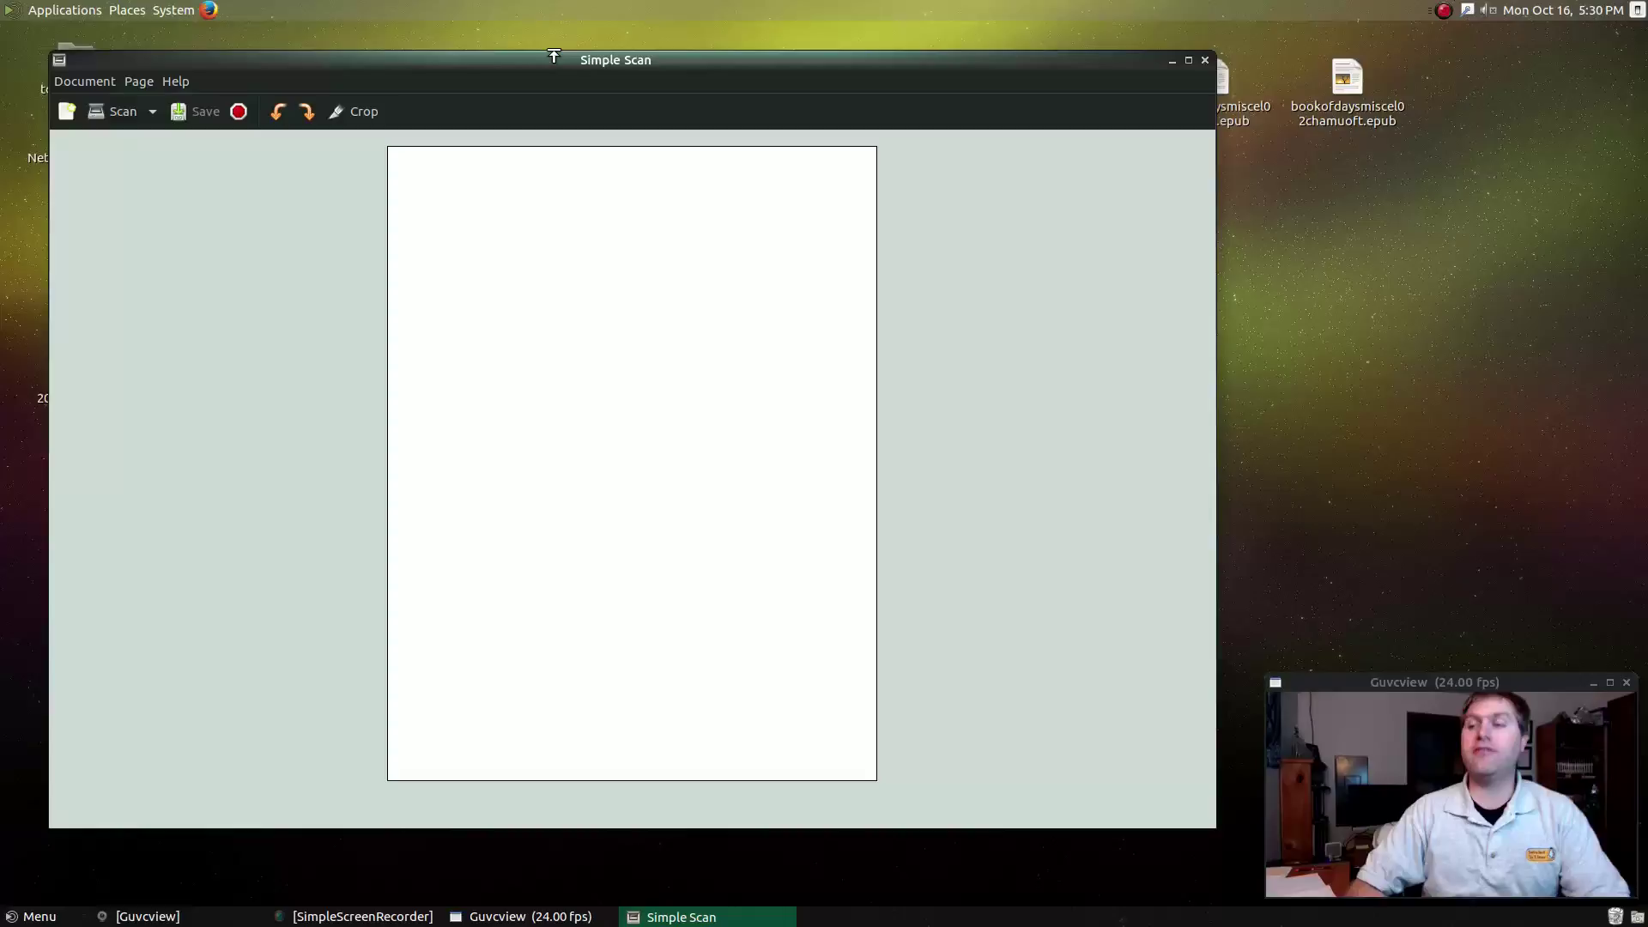
pyautogui.click(152, 111)
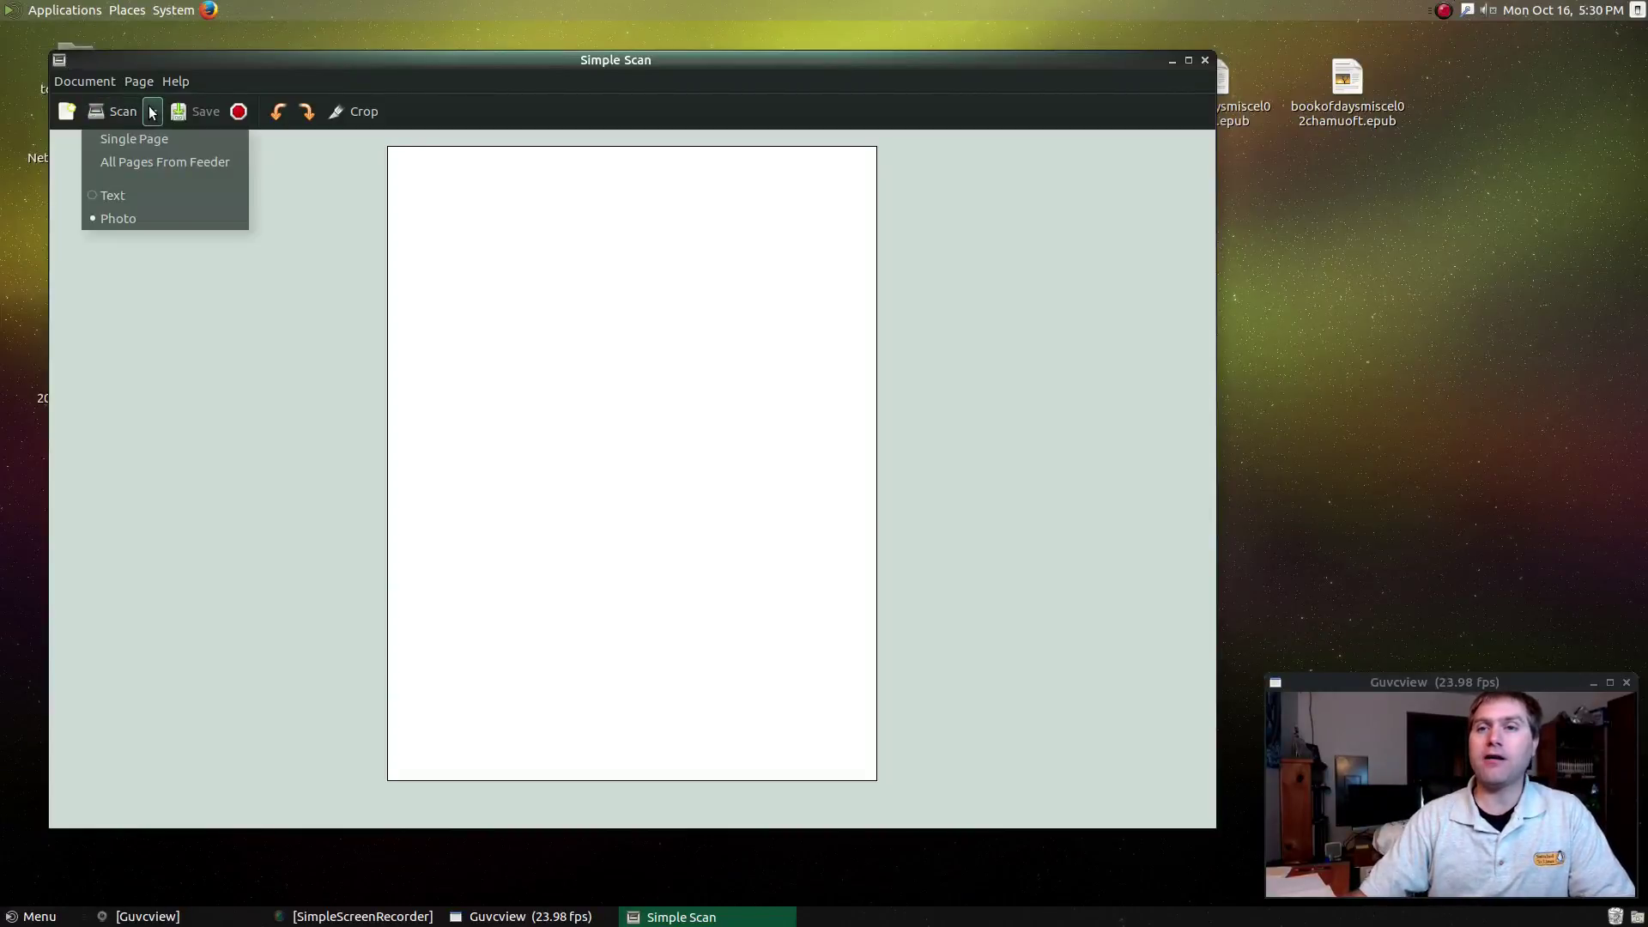
pyautogui.click(518, 67)
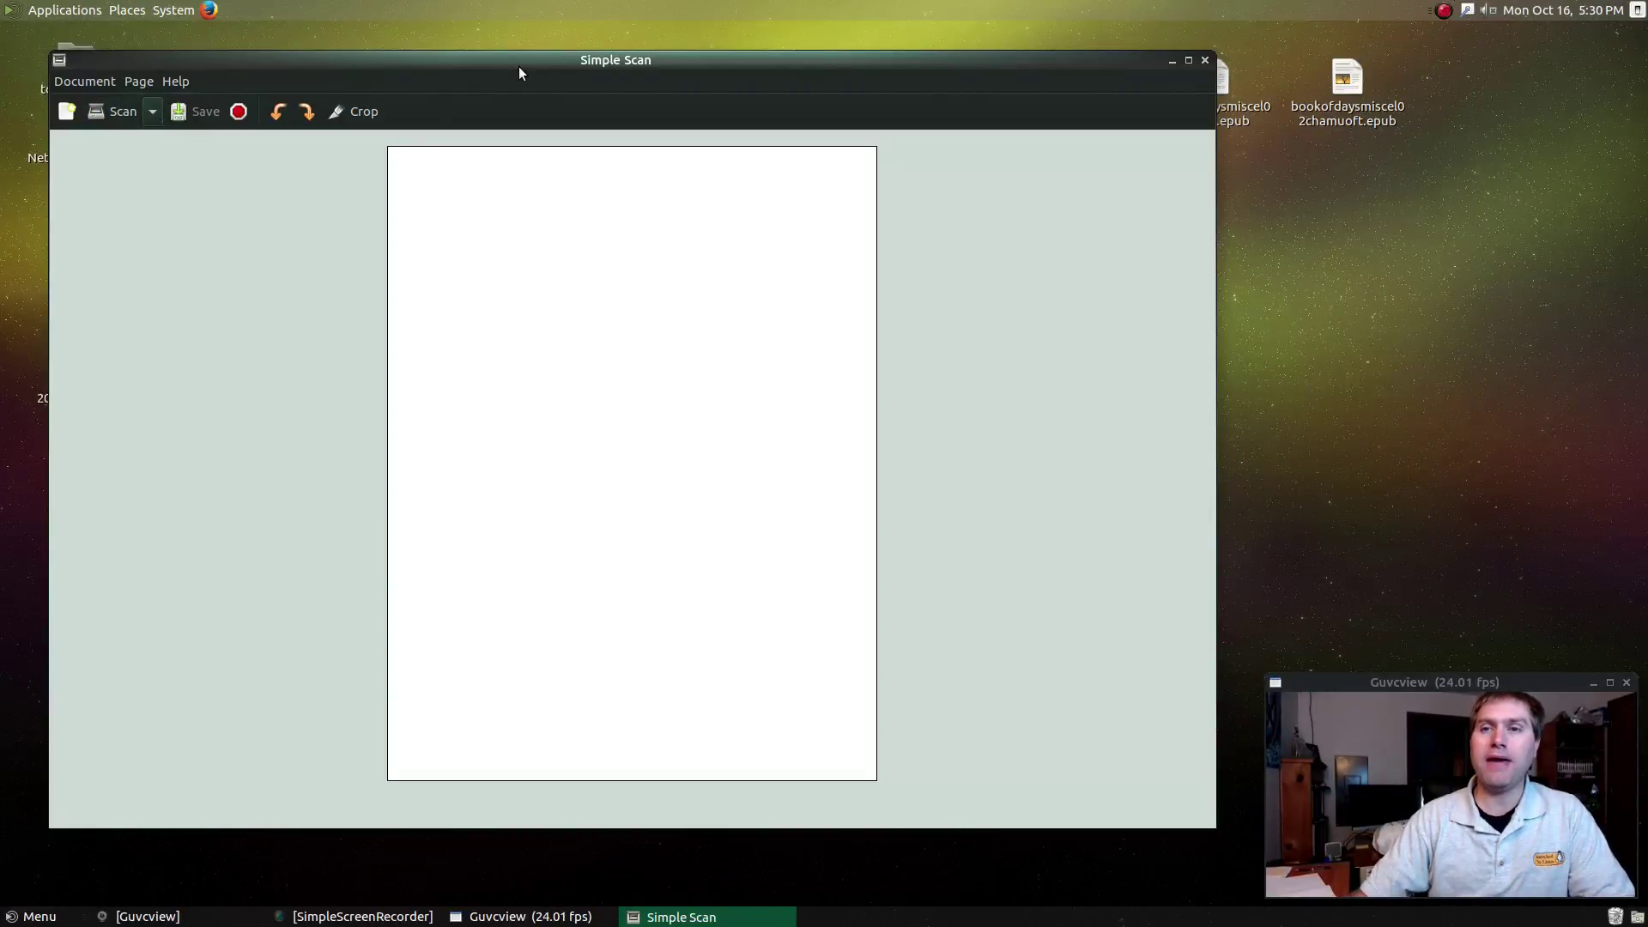
# Scan a page and crop it to the Testing and Temptations book cover.
pyautogui.click(130, 114)
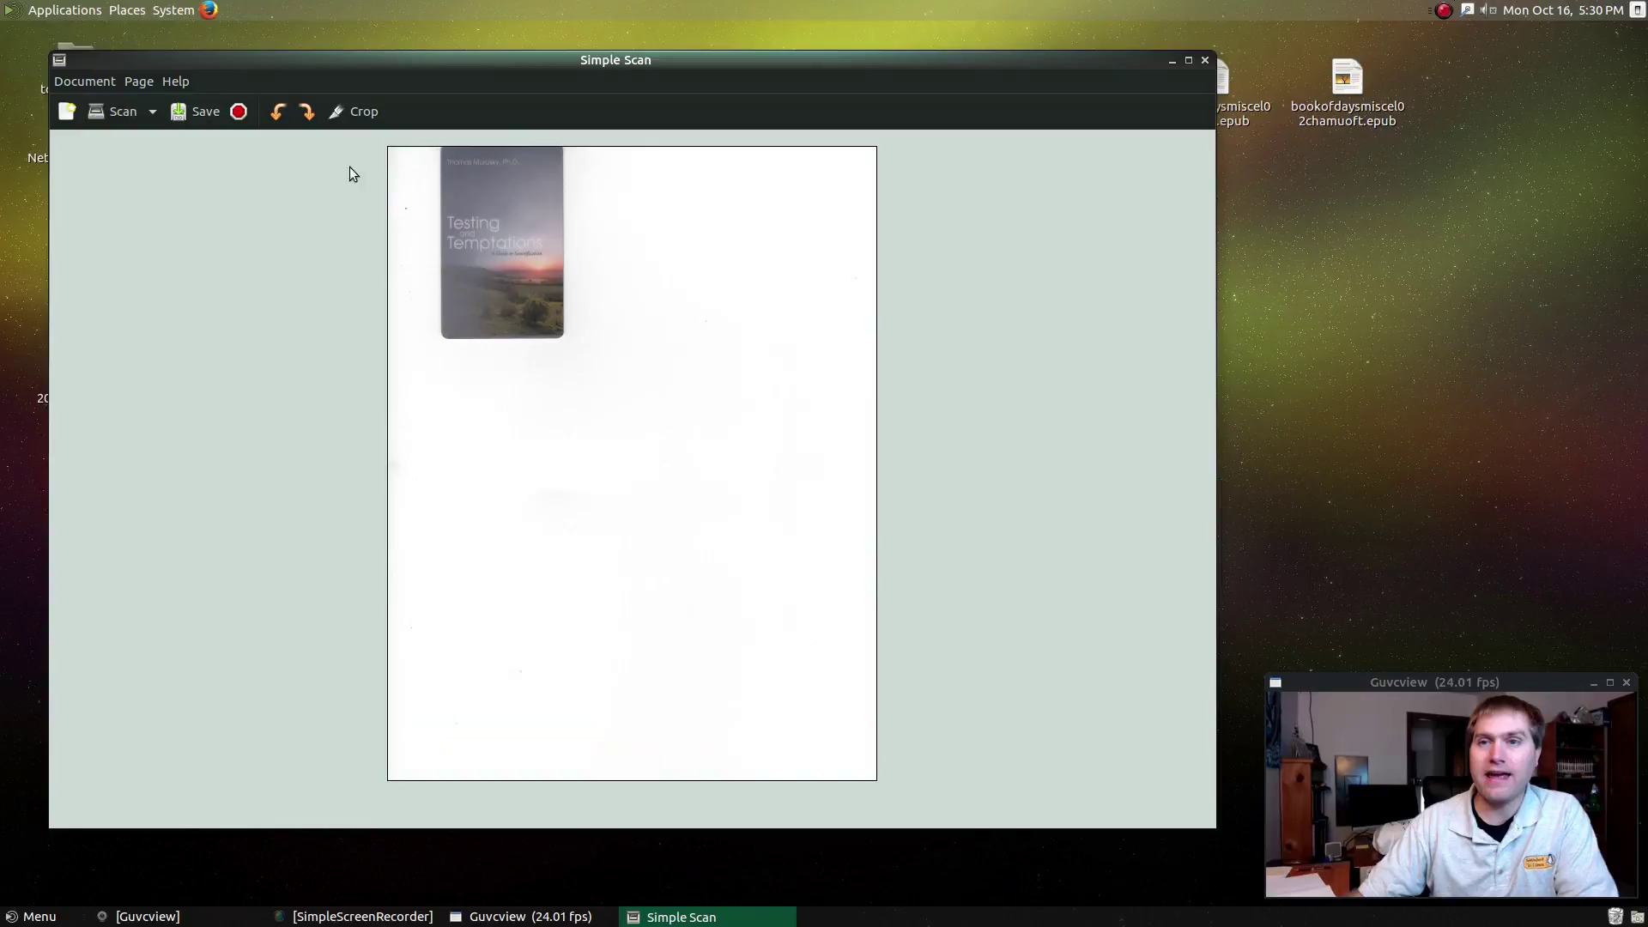
pyautogui.click(352, 112)
pyautogui.moveTo(609, 419); pyautogui.dragTo(612, 278)
pyautogui.moveTo(830, 647); pyautogui.dragTo(556, 331)
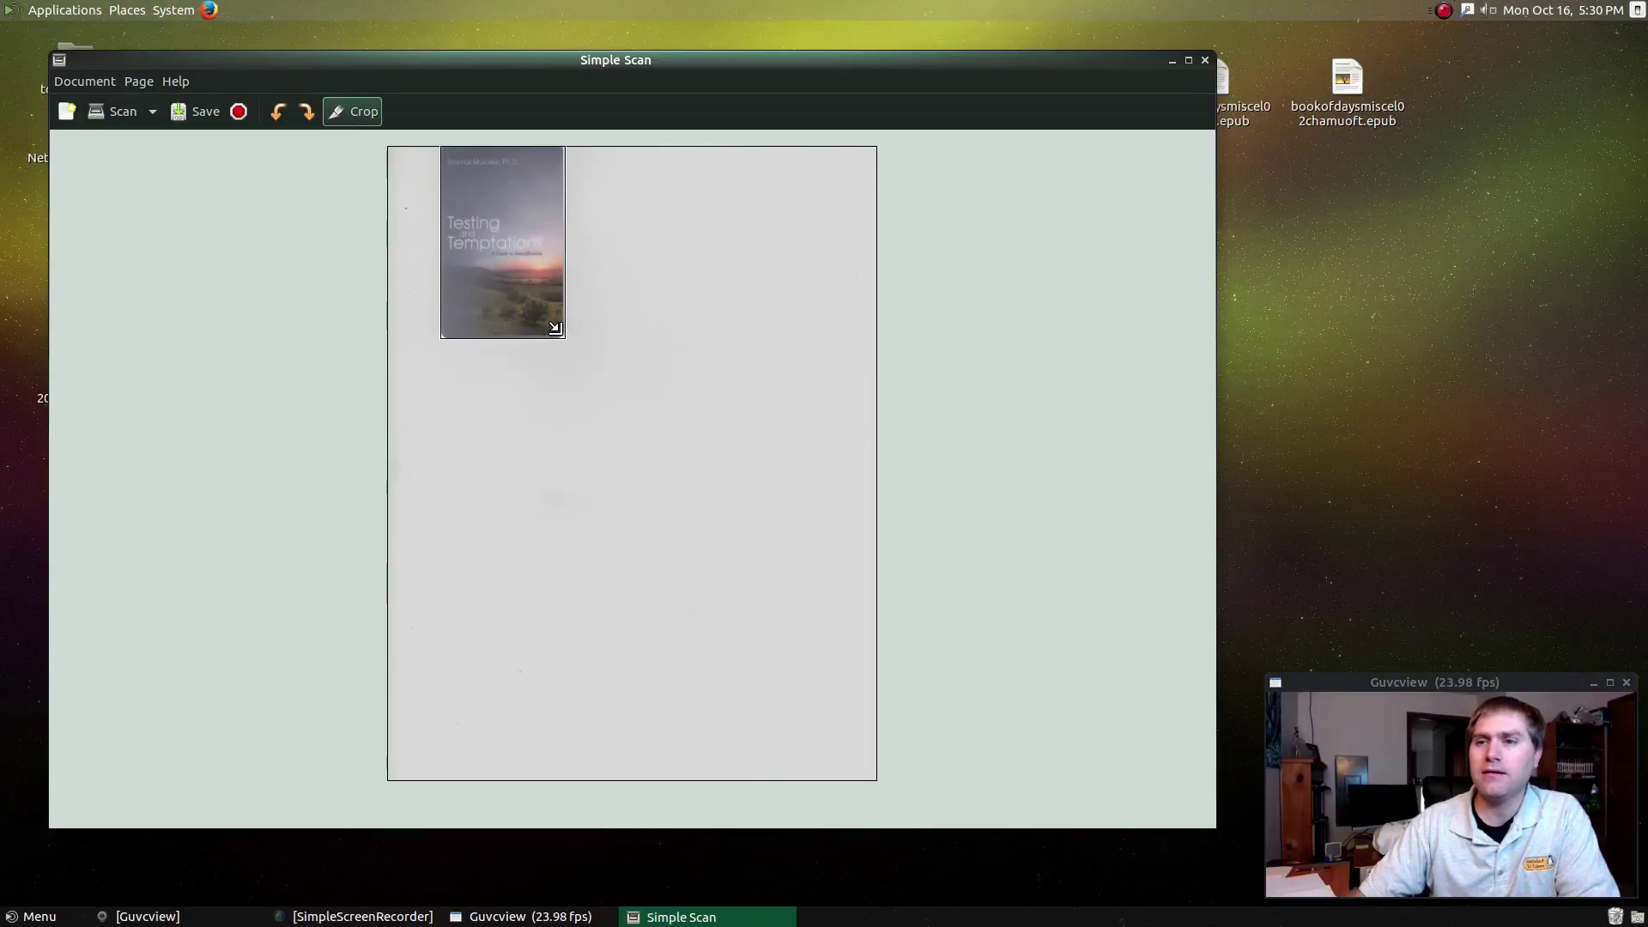
# Save the cropped scan to the Desktop as card.pdf.
pyautogui.click(214, 116)
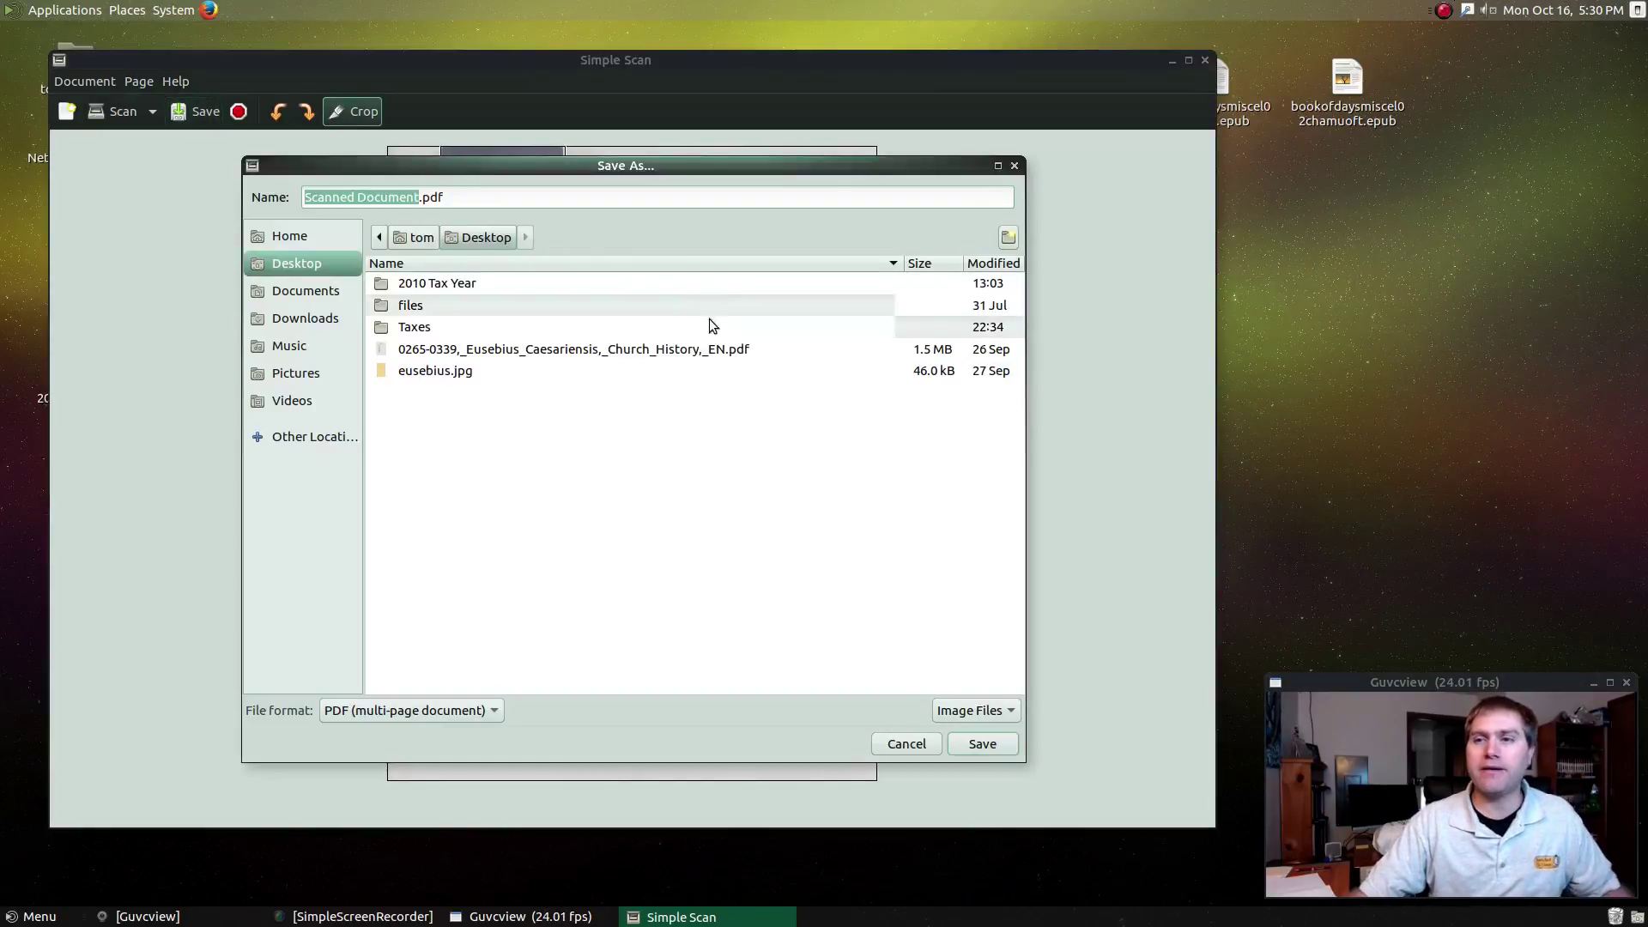
pyautogui.write('card')
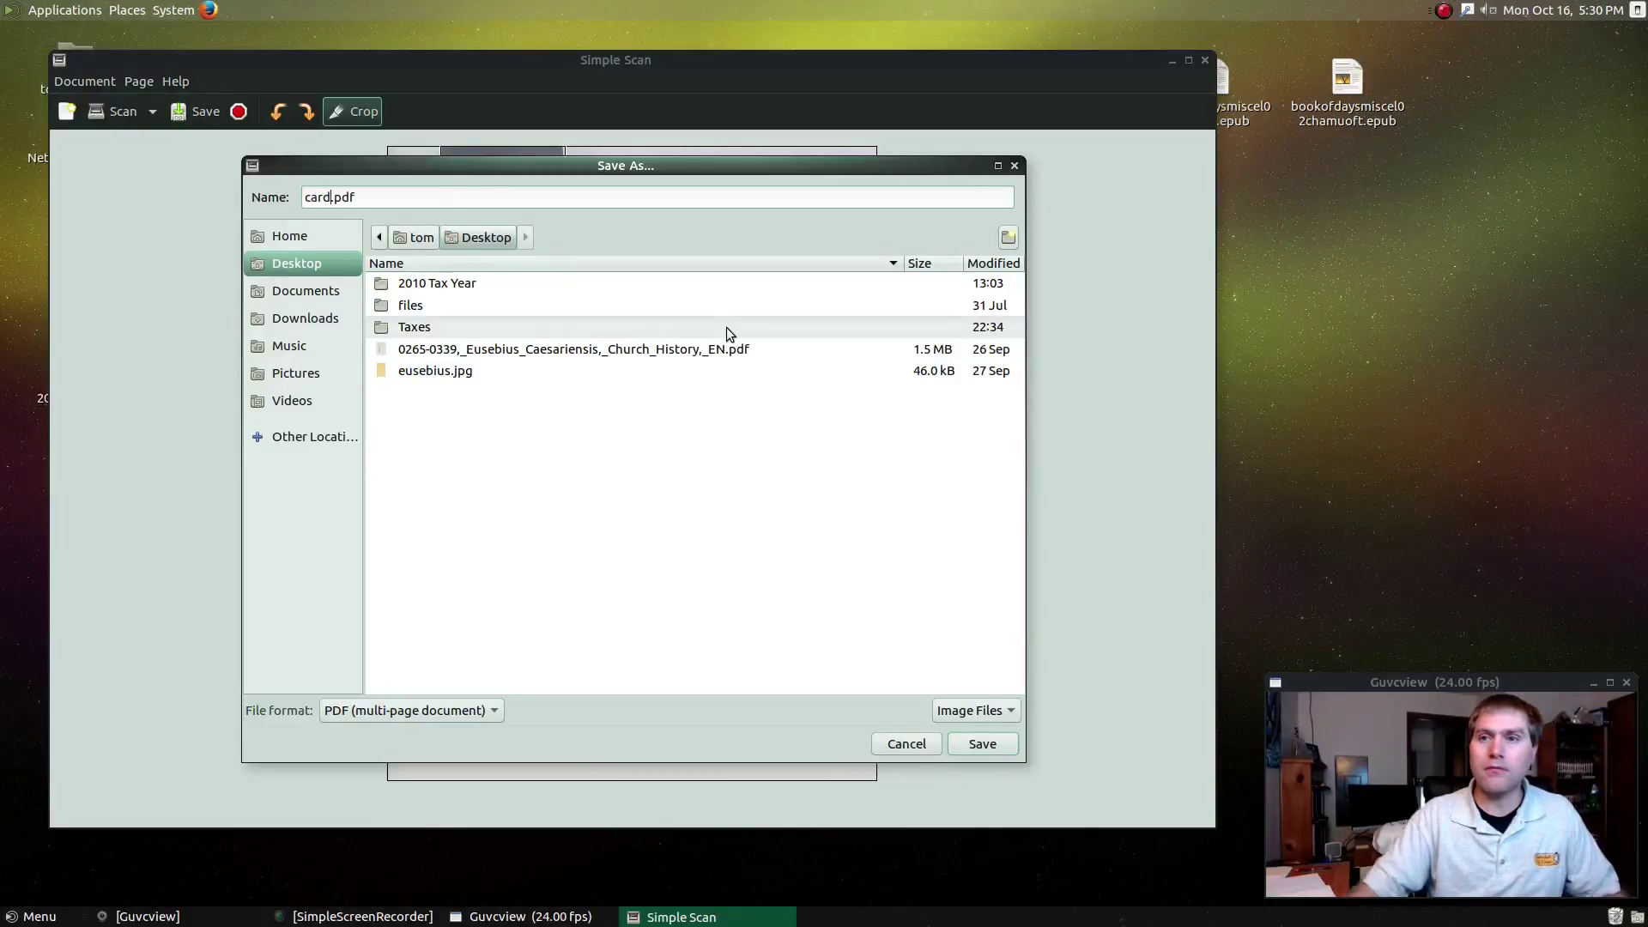
pyautogui.click(982, 745)
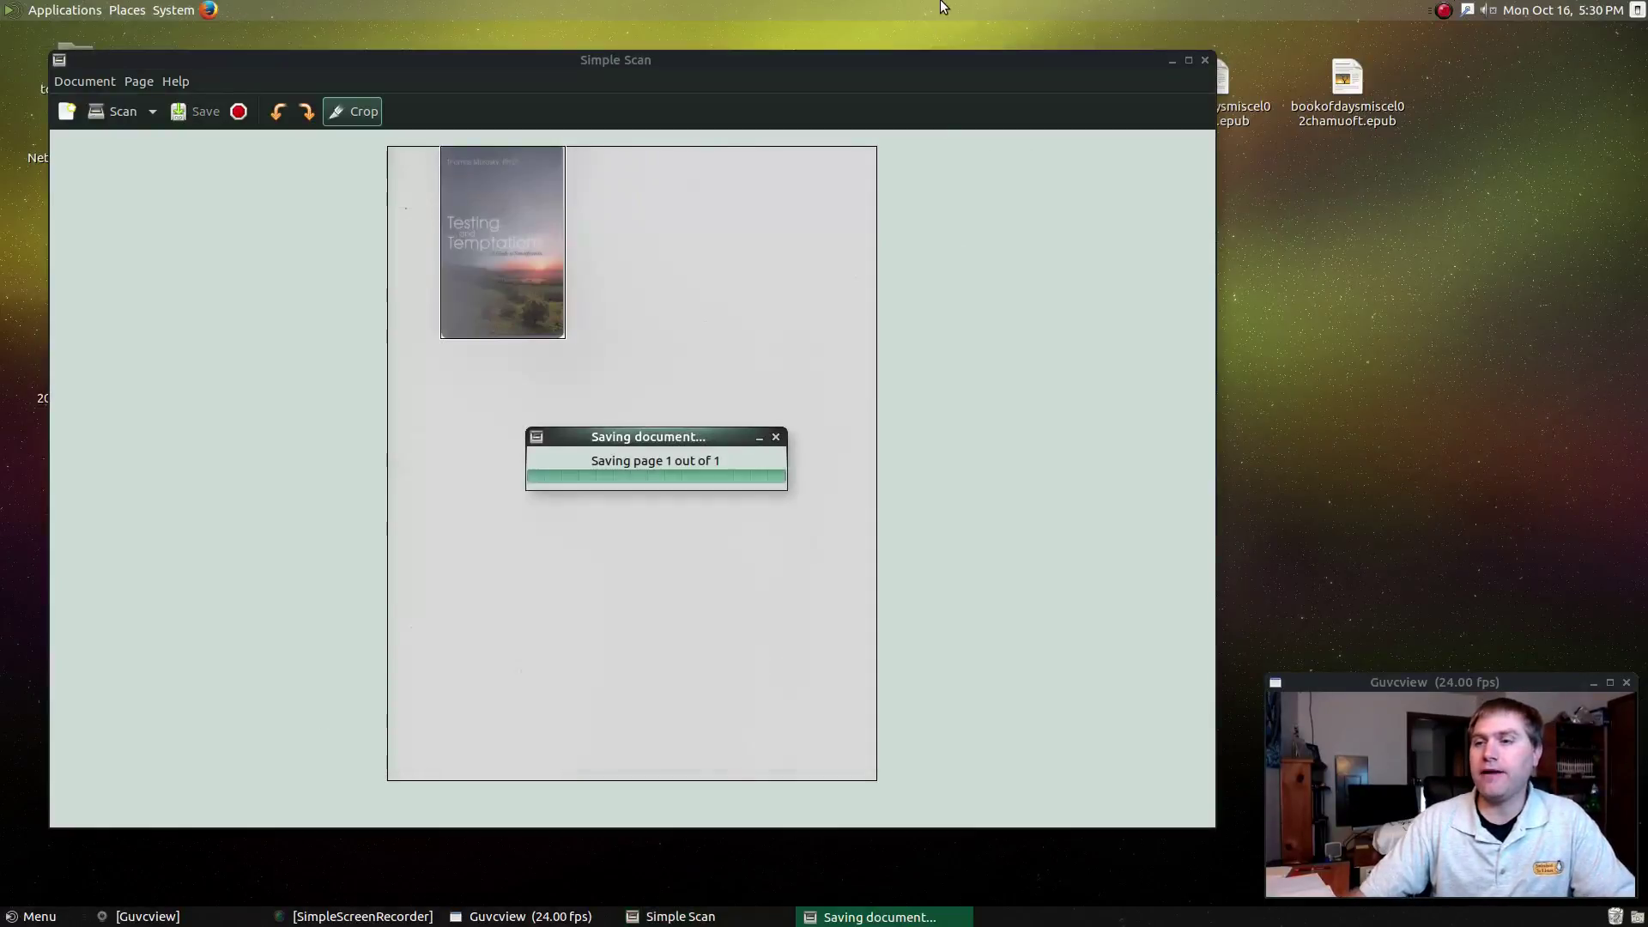
pyautogui.moveTo(805, 58); pyautogui.dragTo(1182, 69)
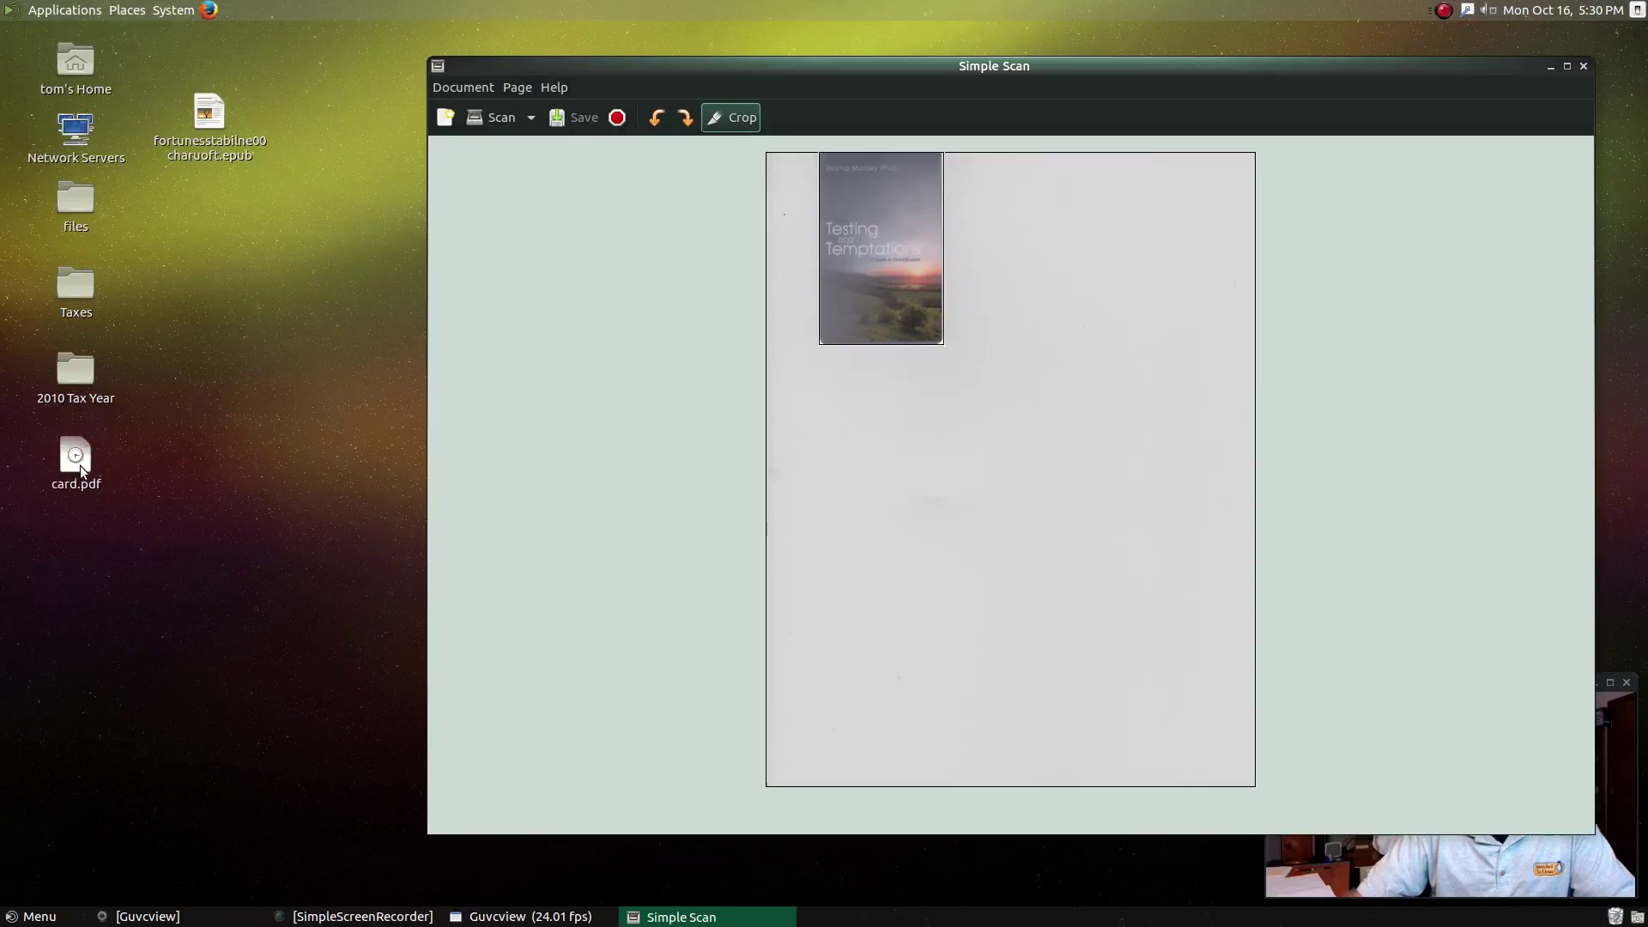
pyautogui.doubleClick(76, 437)
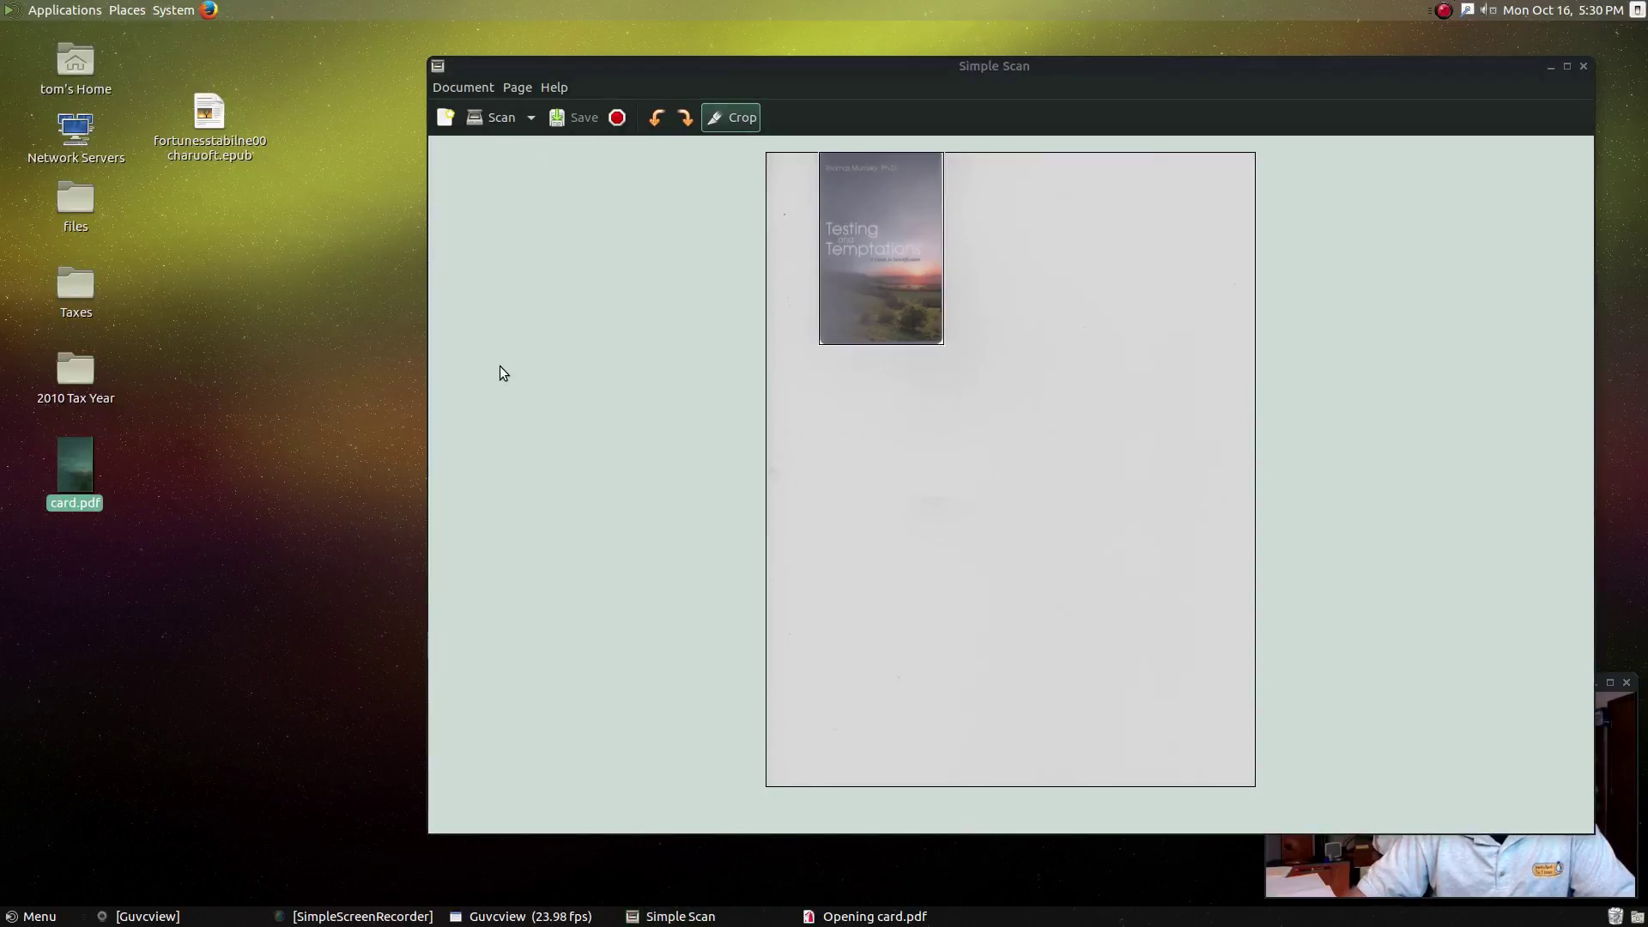
pyautogui.moveTo(129, 378); pyautogui.dragTo(423, 168)
pyautogui.moveTo(555, 437); pyautogui.dragTo(945, 748)
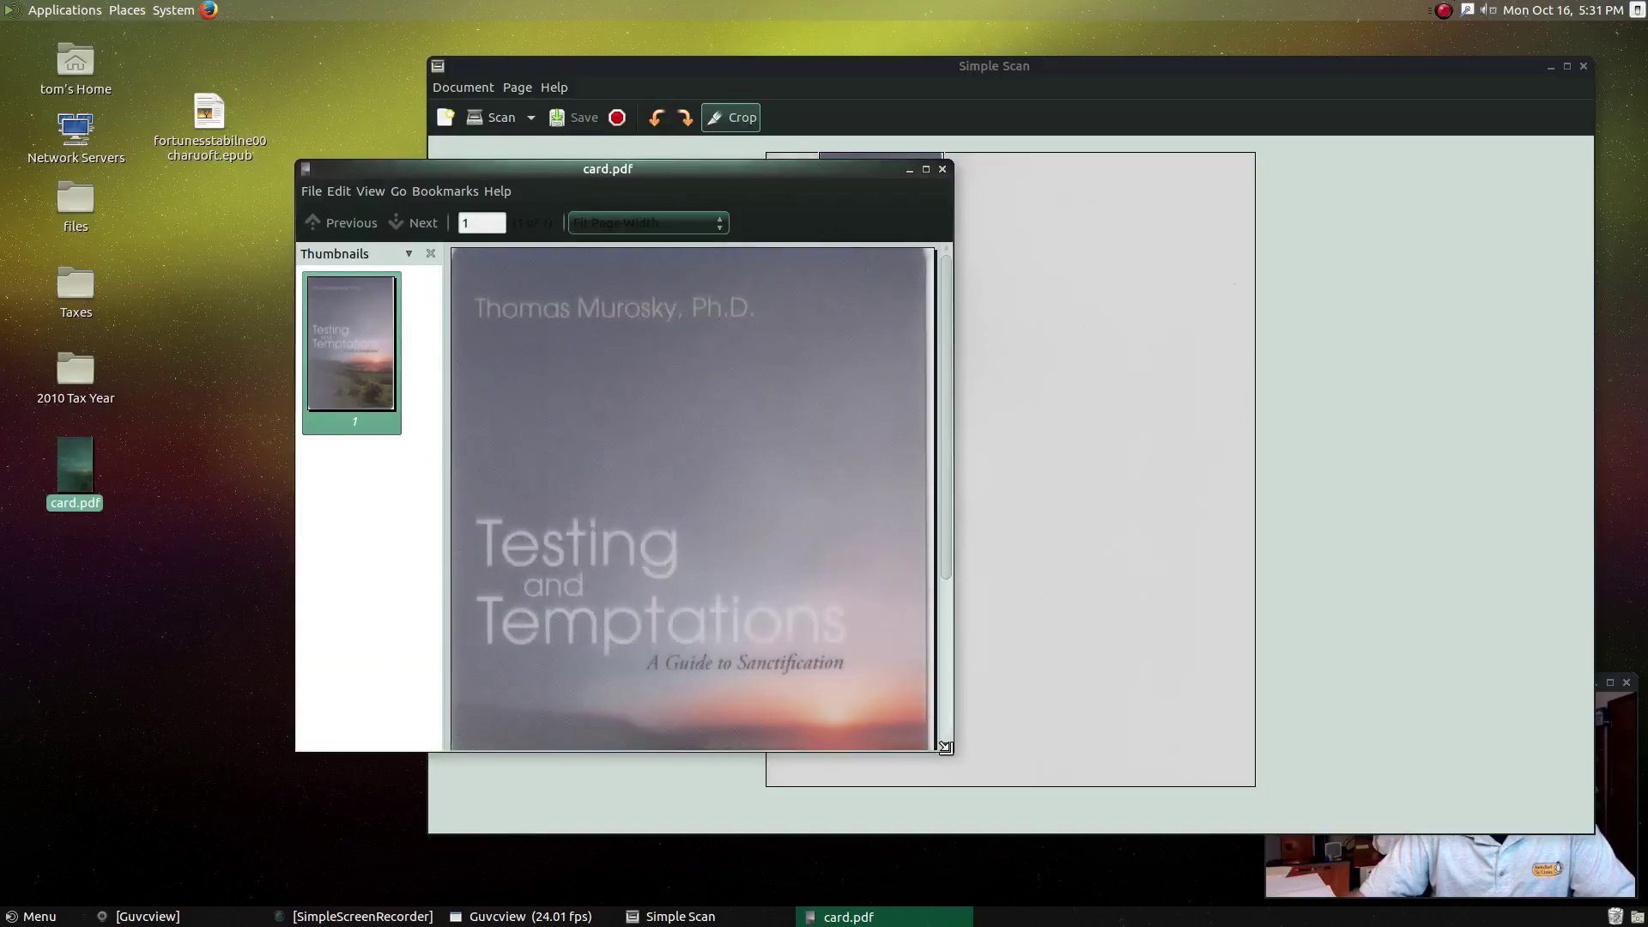
pyautogui.scroll(-3, 884, 712)
pyautogui.scroll(3, 863, 682)
pyautogui.scroll(-3, 875, 700)
pyautogui.moveTo(954, 749); pyautogui.dragTo(970, 848)
pyautogui.scroll(3, 710, 600)
pyautogui.scroll(-3, 690, 582)
pyautogui.scroll(3, 690, 577)
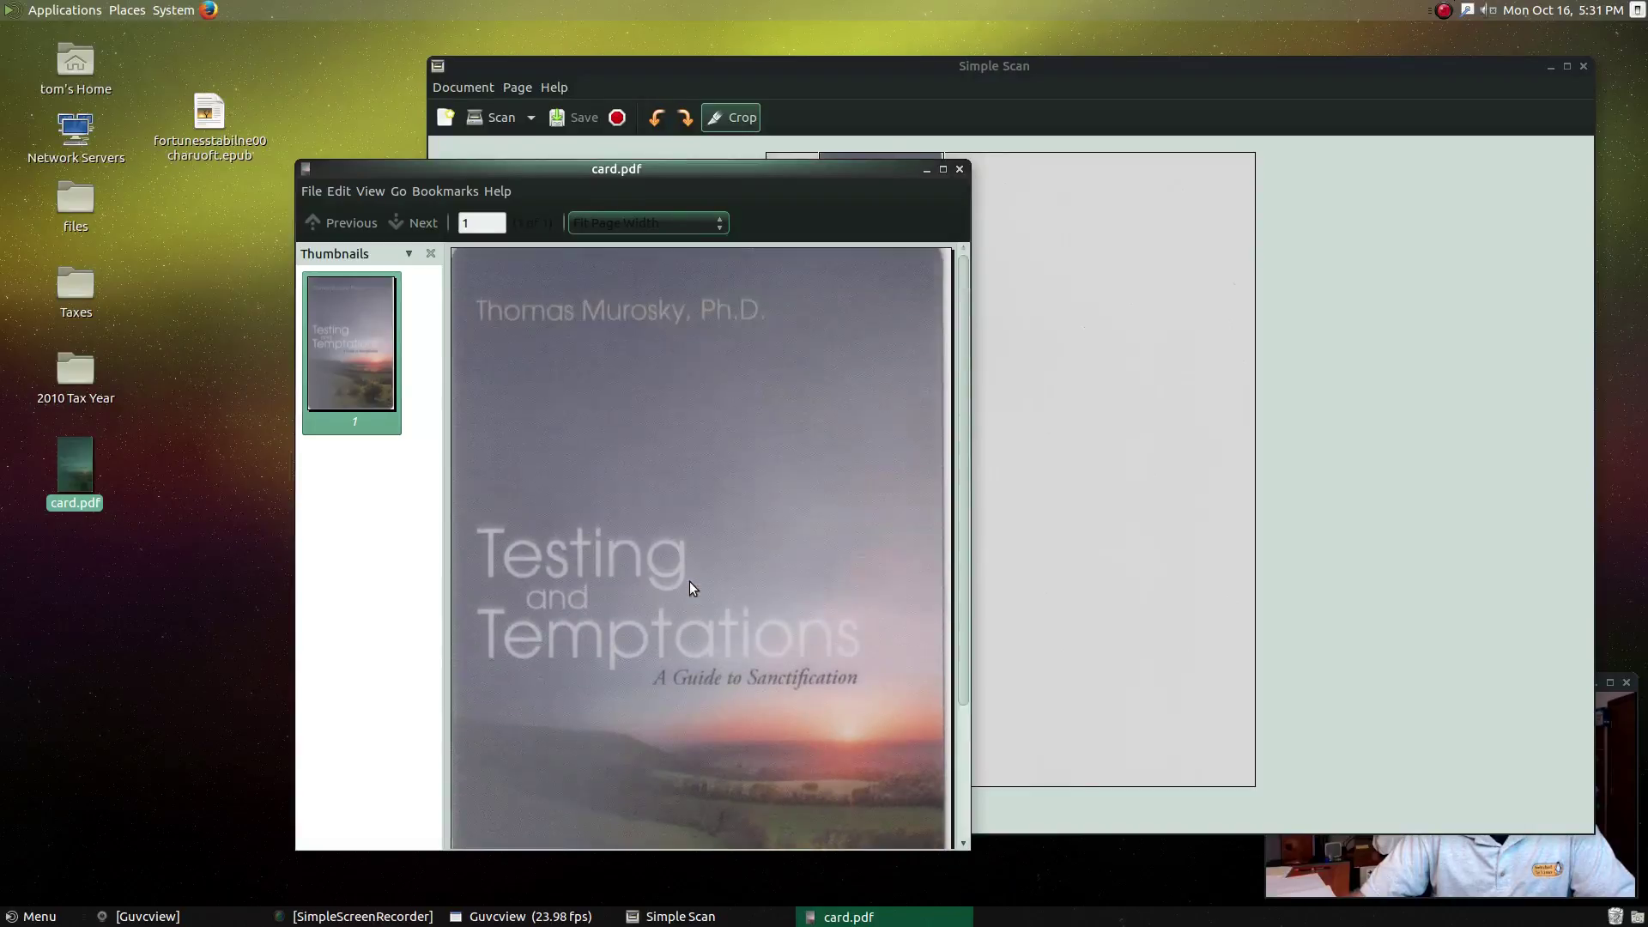
pyautogui.scroll(-3, 691, 584)
pyautogui.scroll(1, 889, 287)
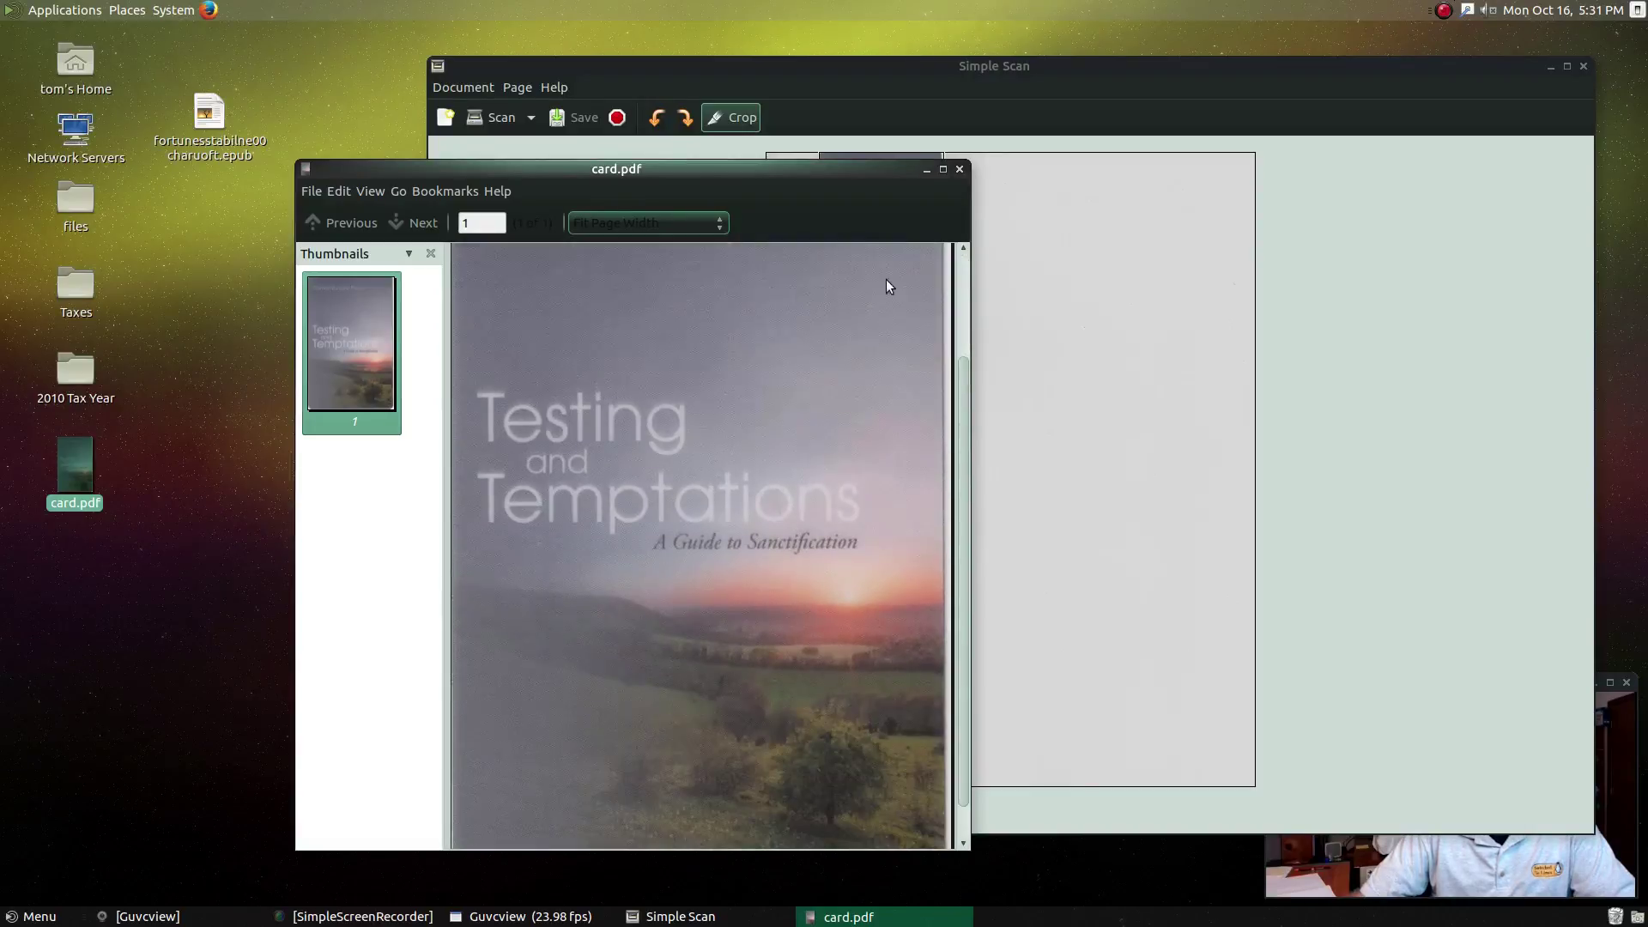
pyautogui.click(958, 170)
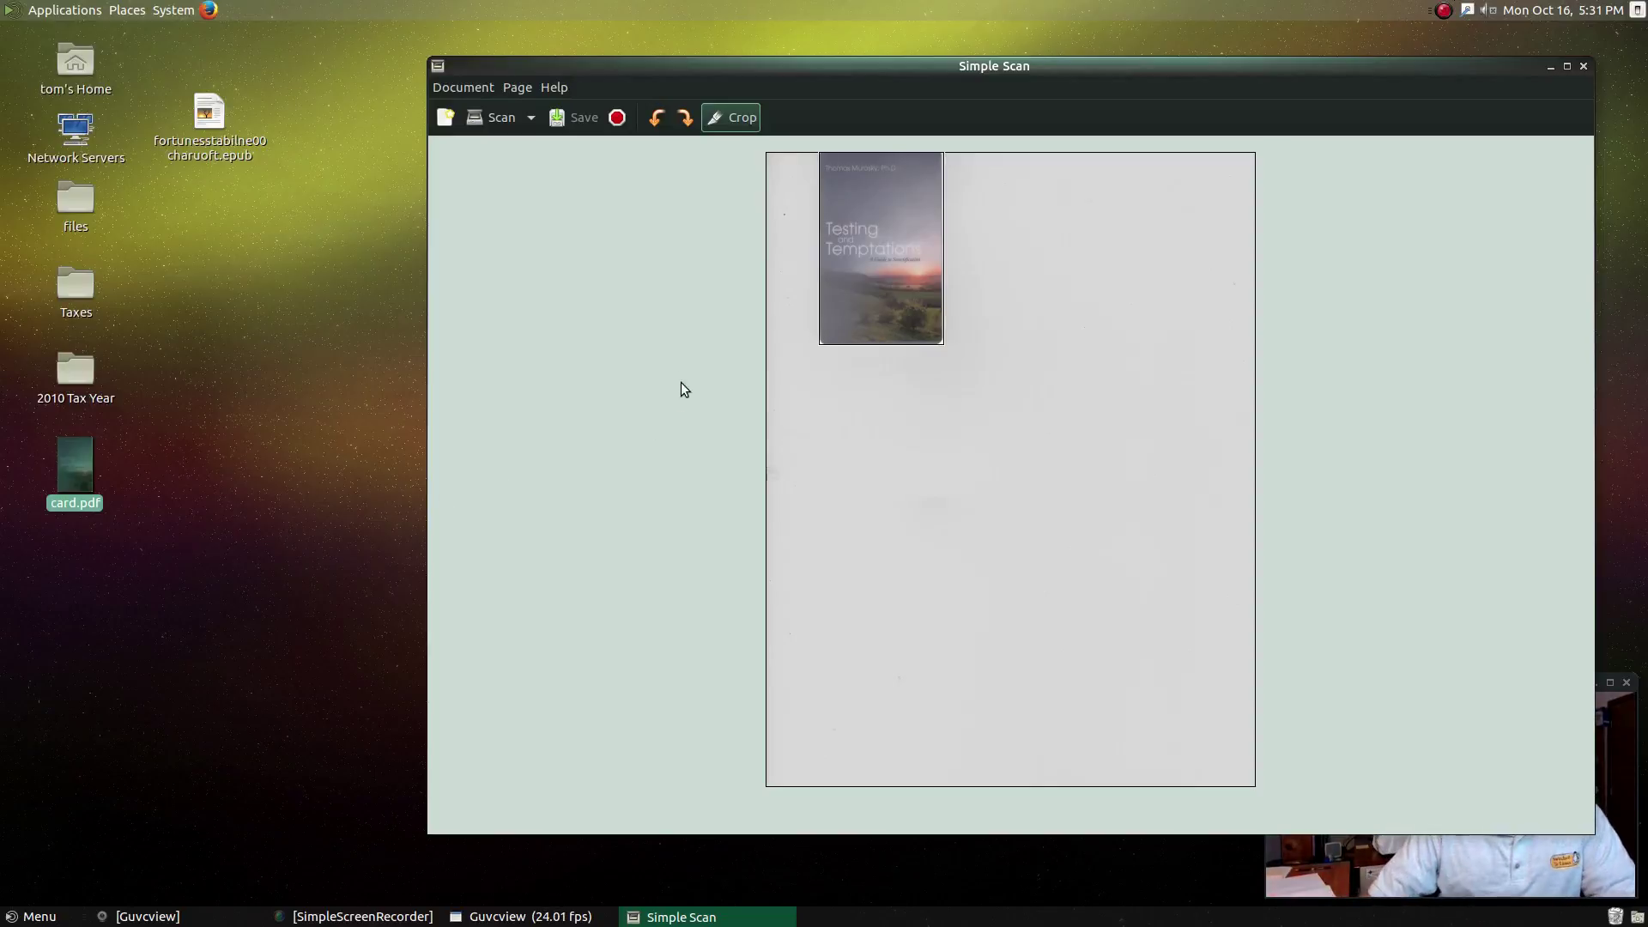
# Scan The Art of Shallow Neighboring cover as a second page, crop it and re-save card.pdf.
pyautogui.click(513, 113)
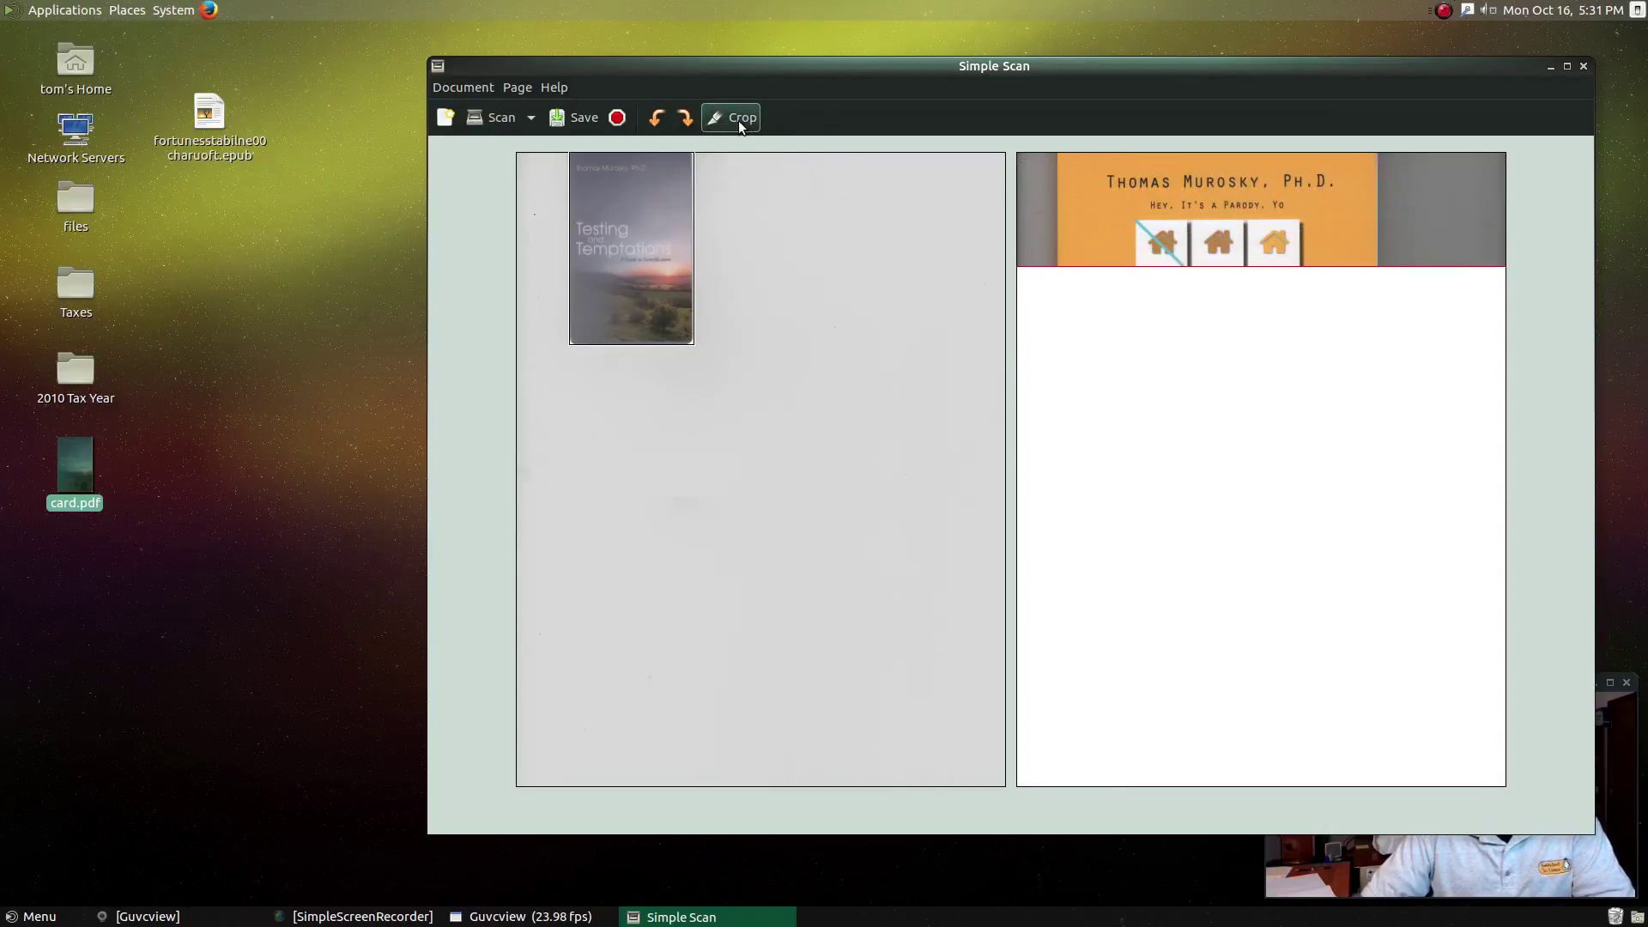
pyautogui.click(738, 120)
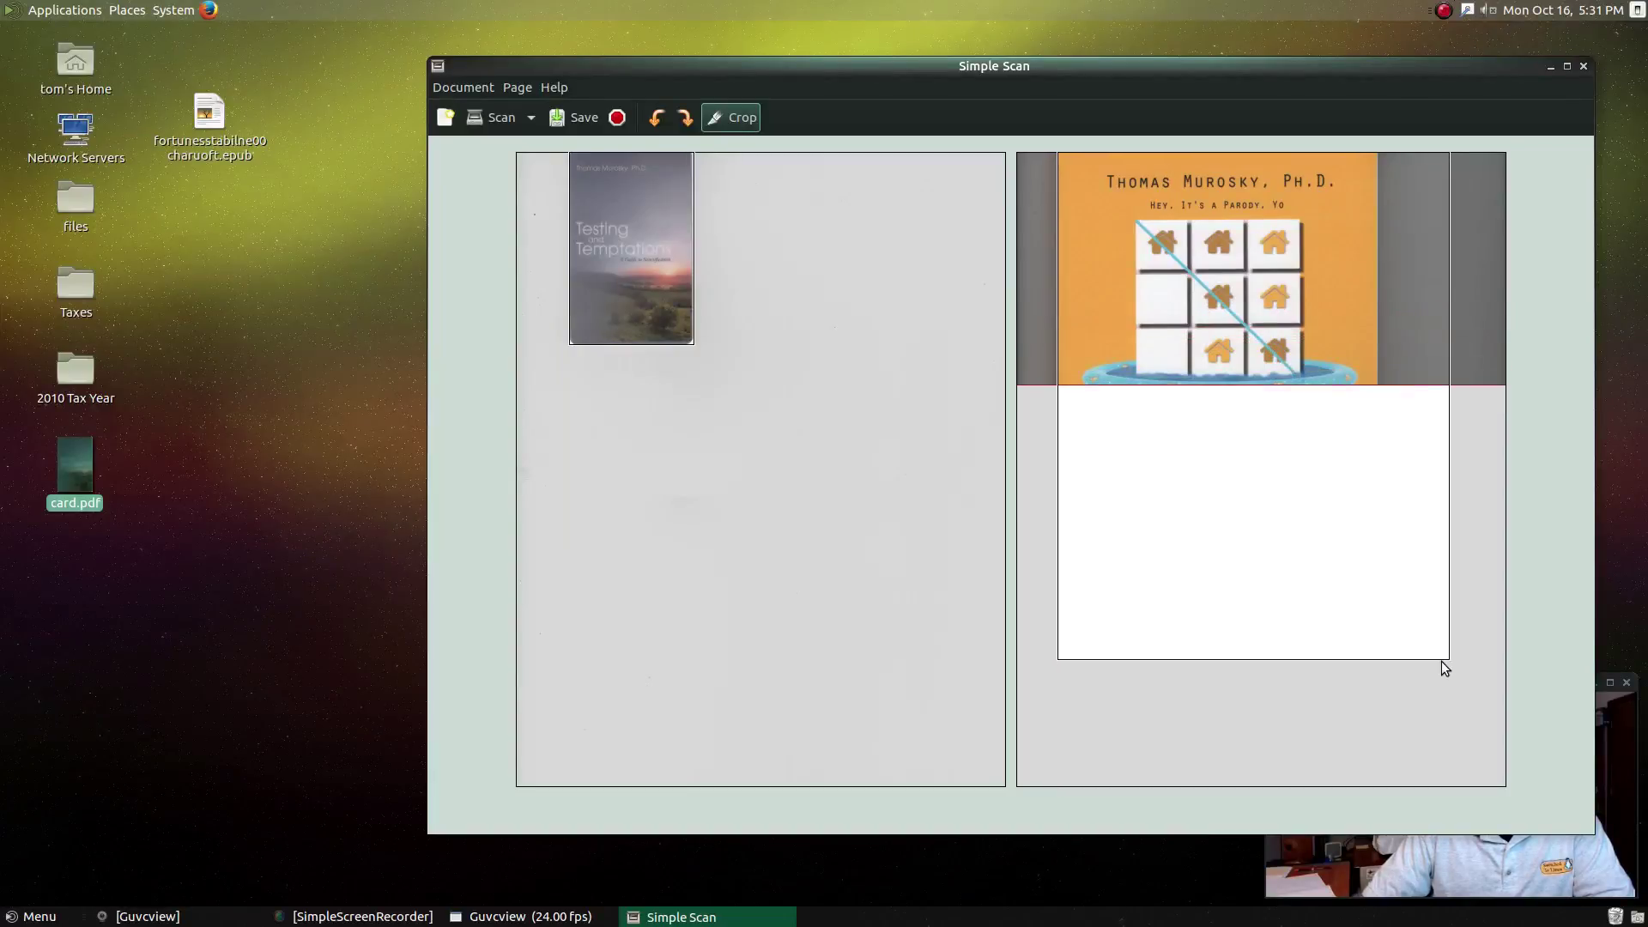
pyautogui.moveTo(1439, 650); pyautogui.dragTo(1369, 630)
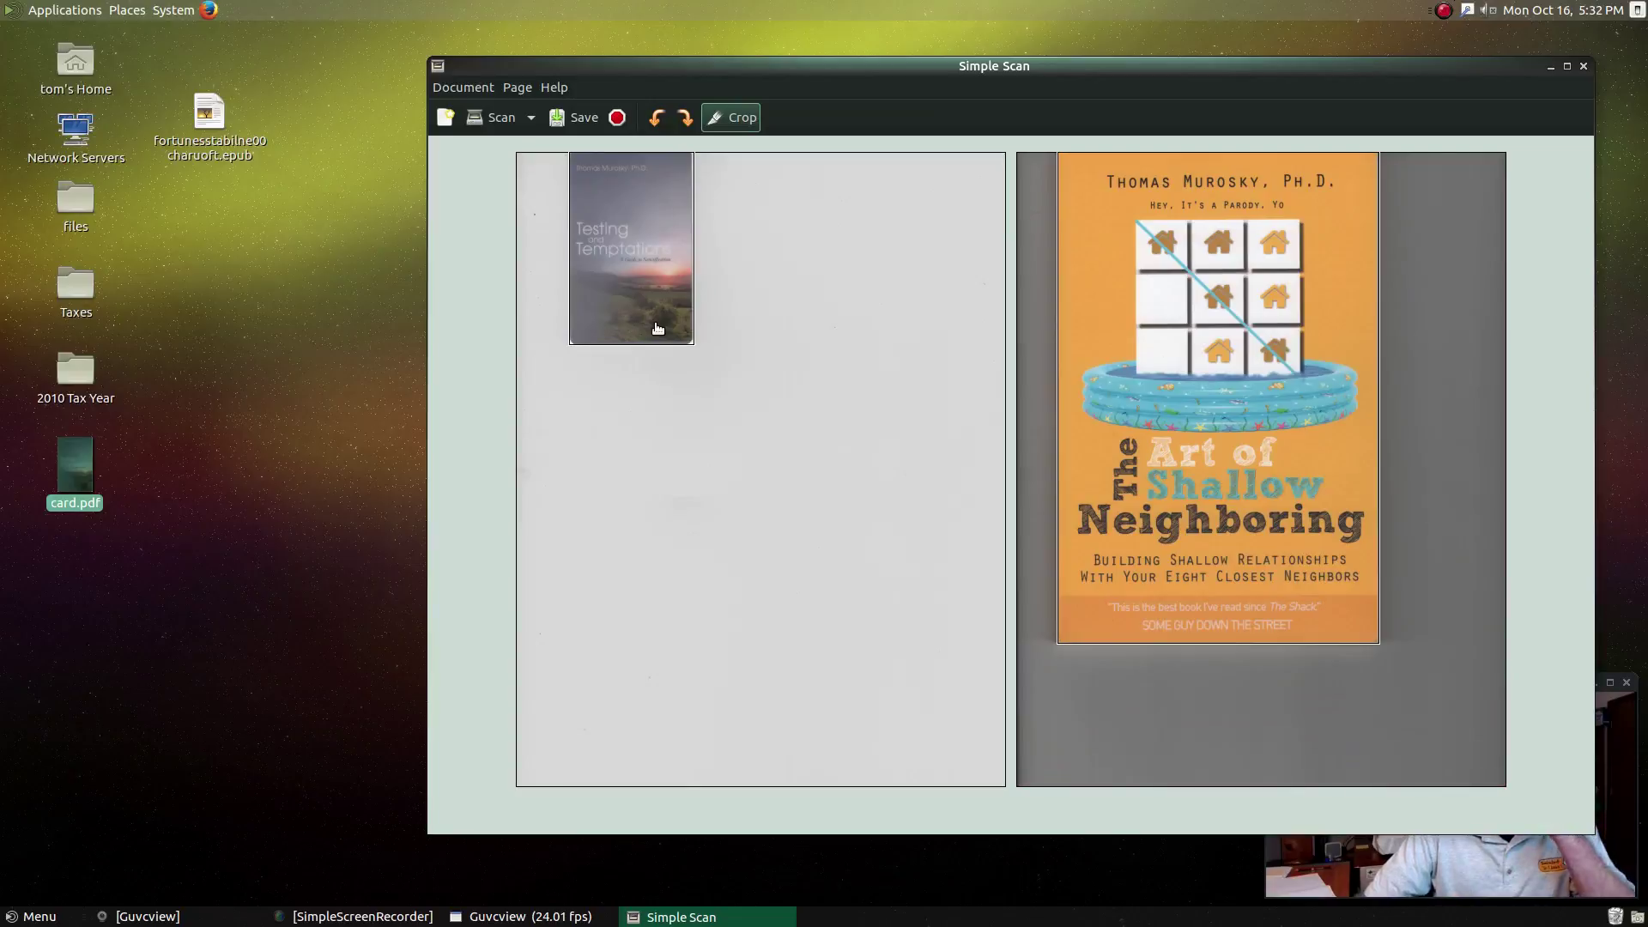
pyautogui.click(568, 117)
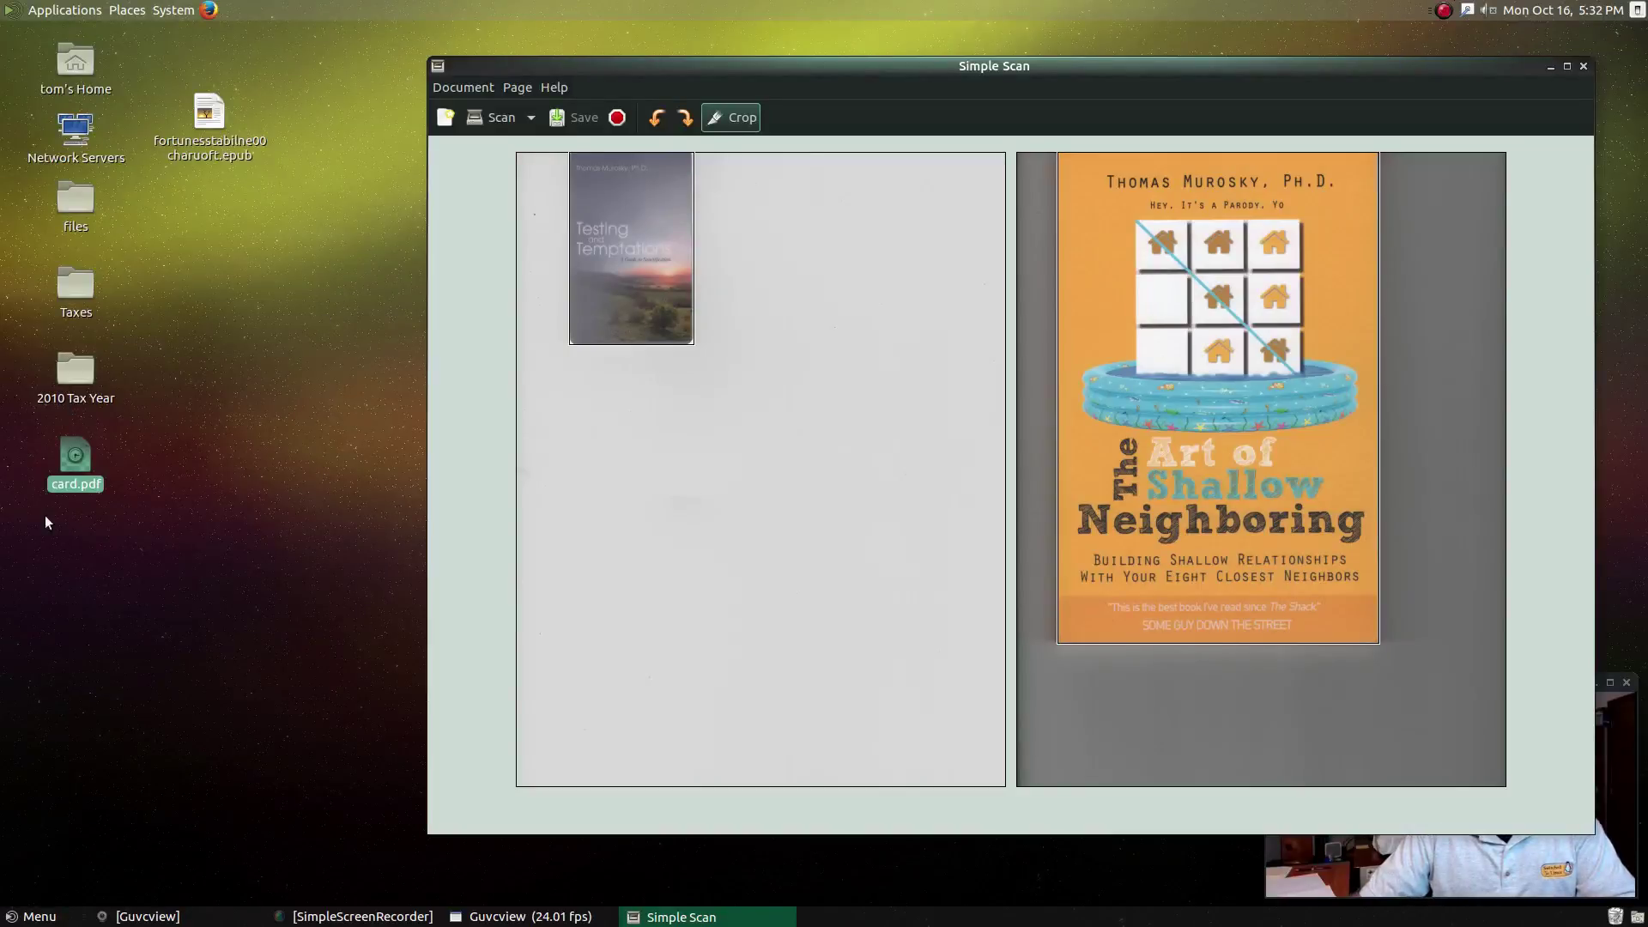
pyautogui.doubleClick(91, 481)
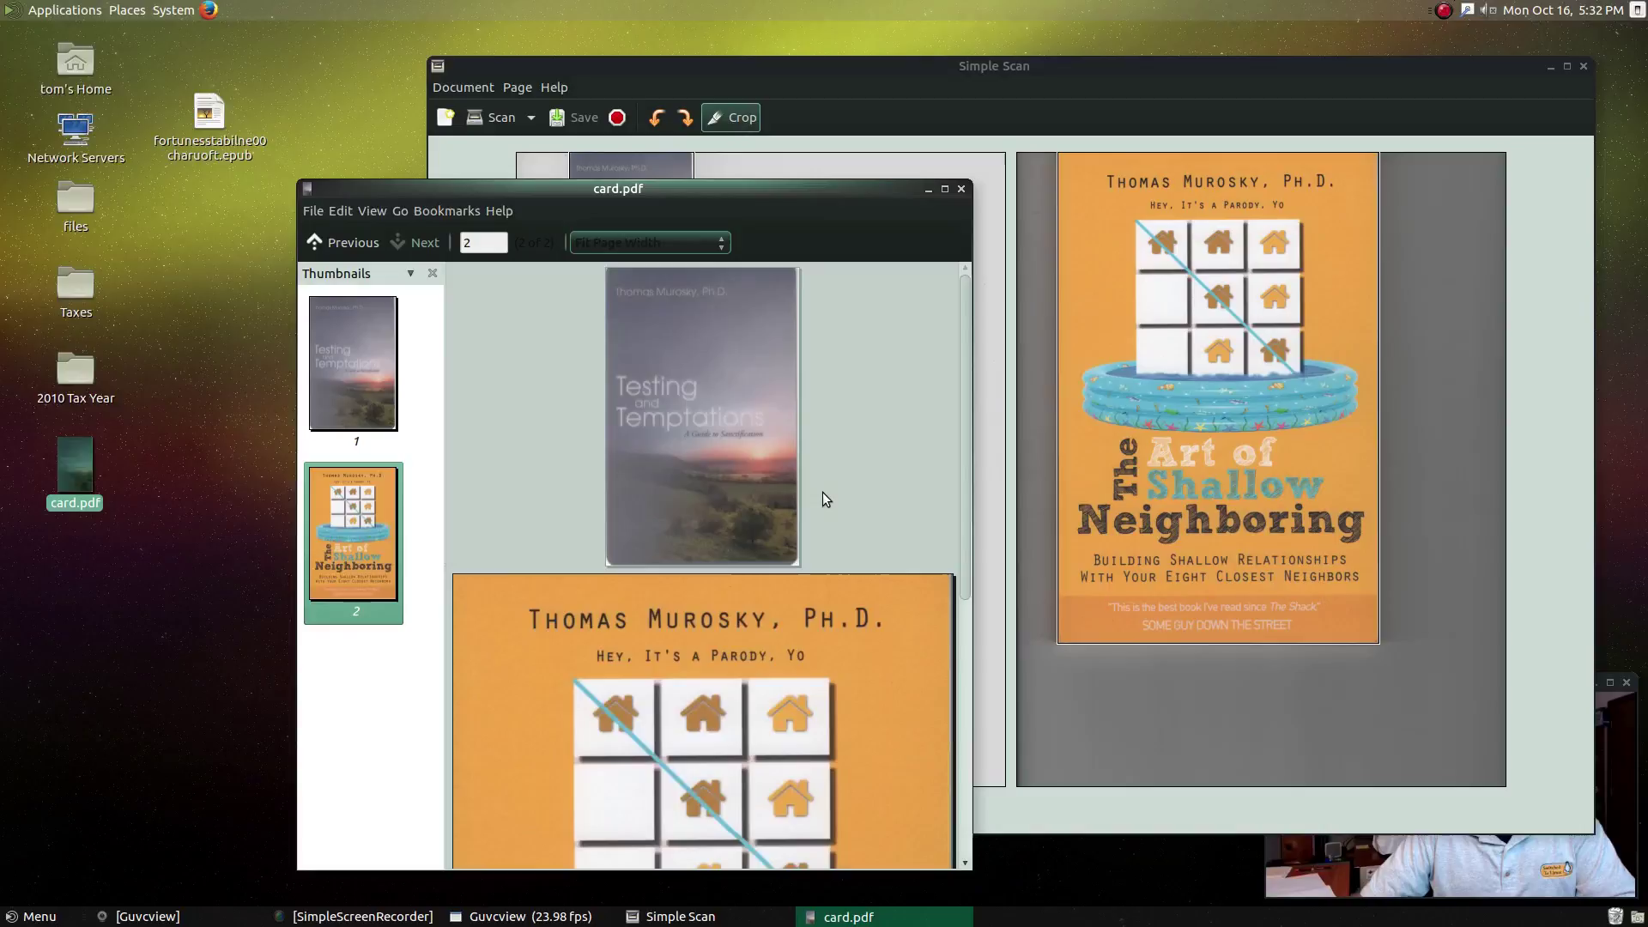
pyautogui.click(959, 190)
pyautogui.click(106, 529)
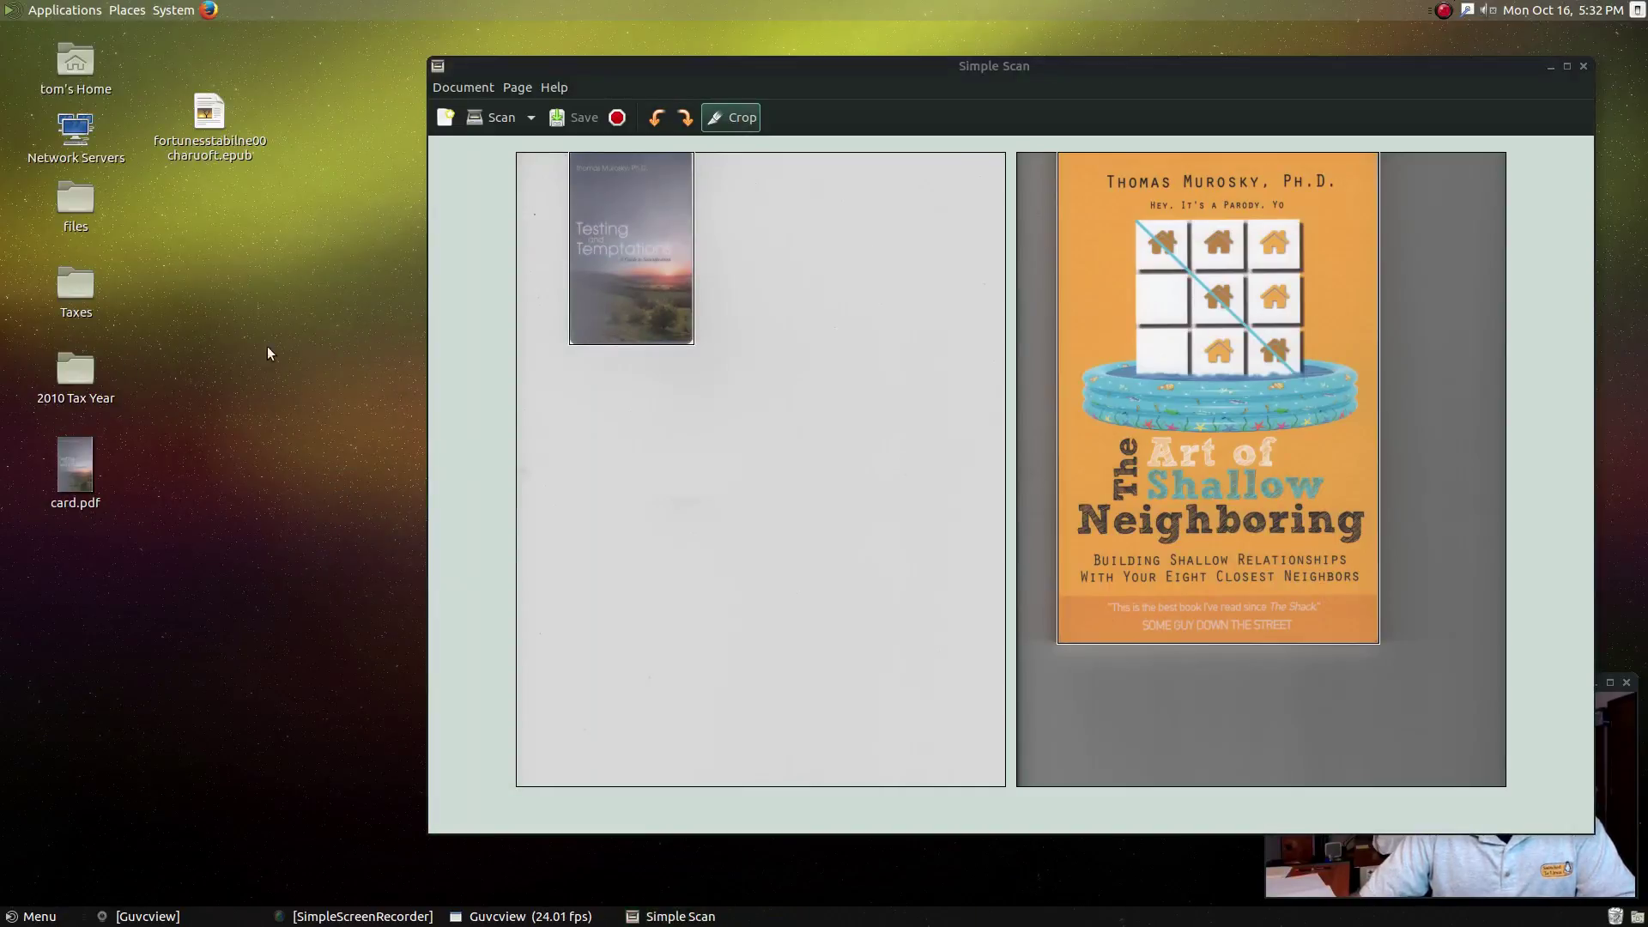
# Delete the Testing and Temptations page and set the webcam preview window always on top.
pyautogui.click(727, 230)
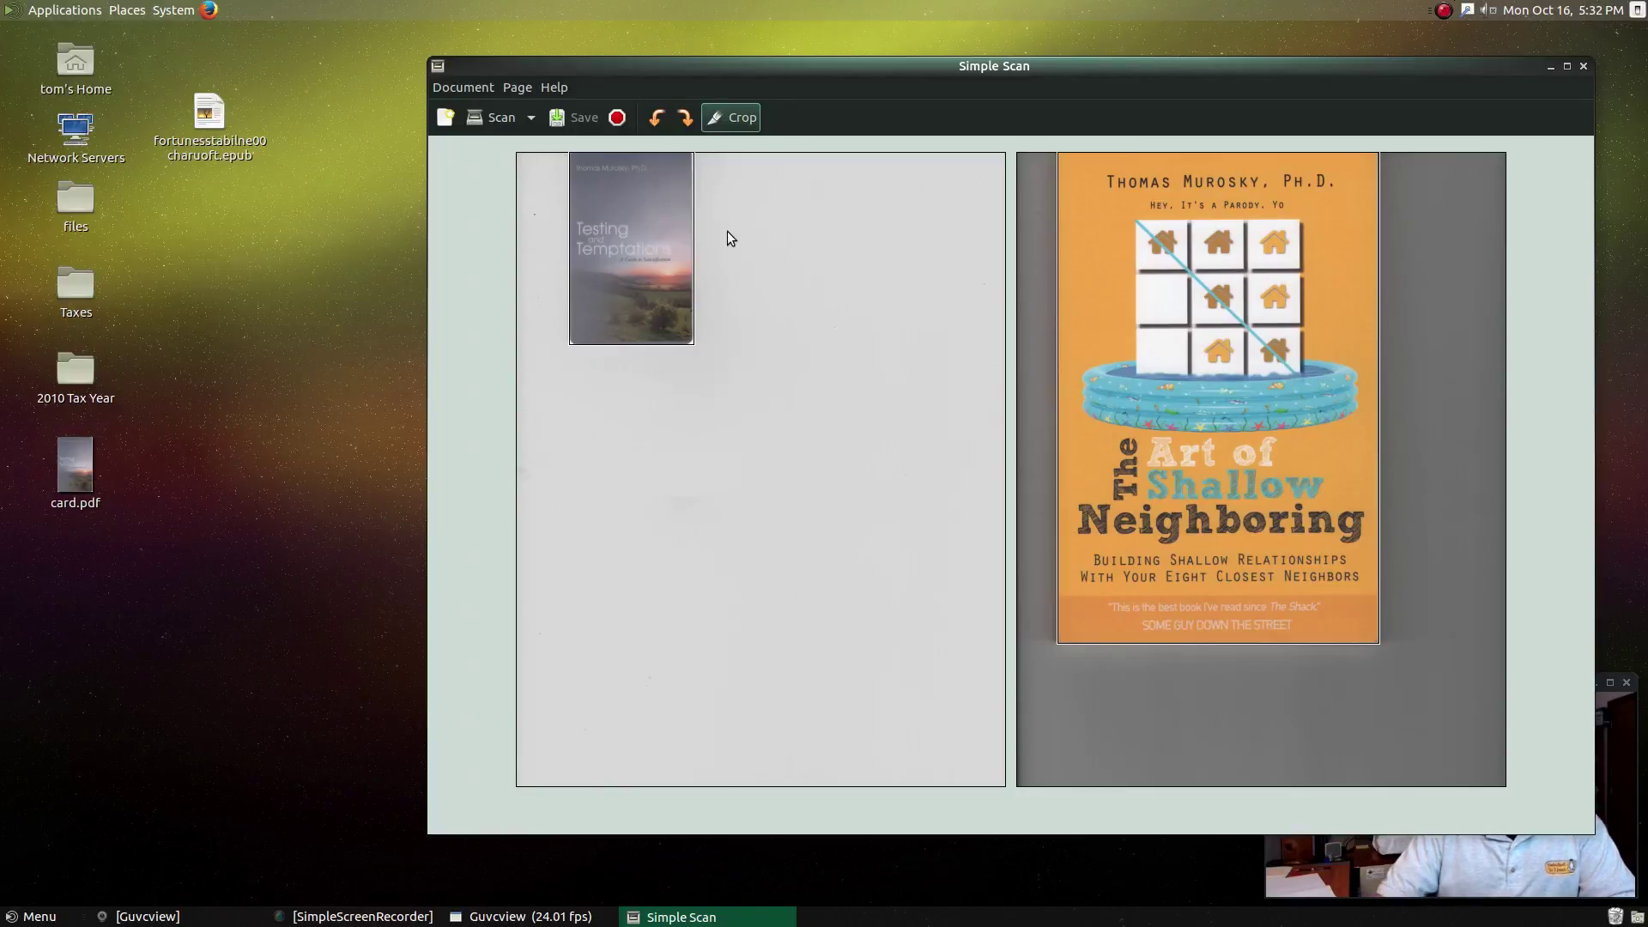
pyautogui.press('Delete')
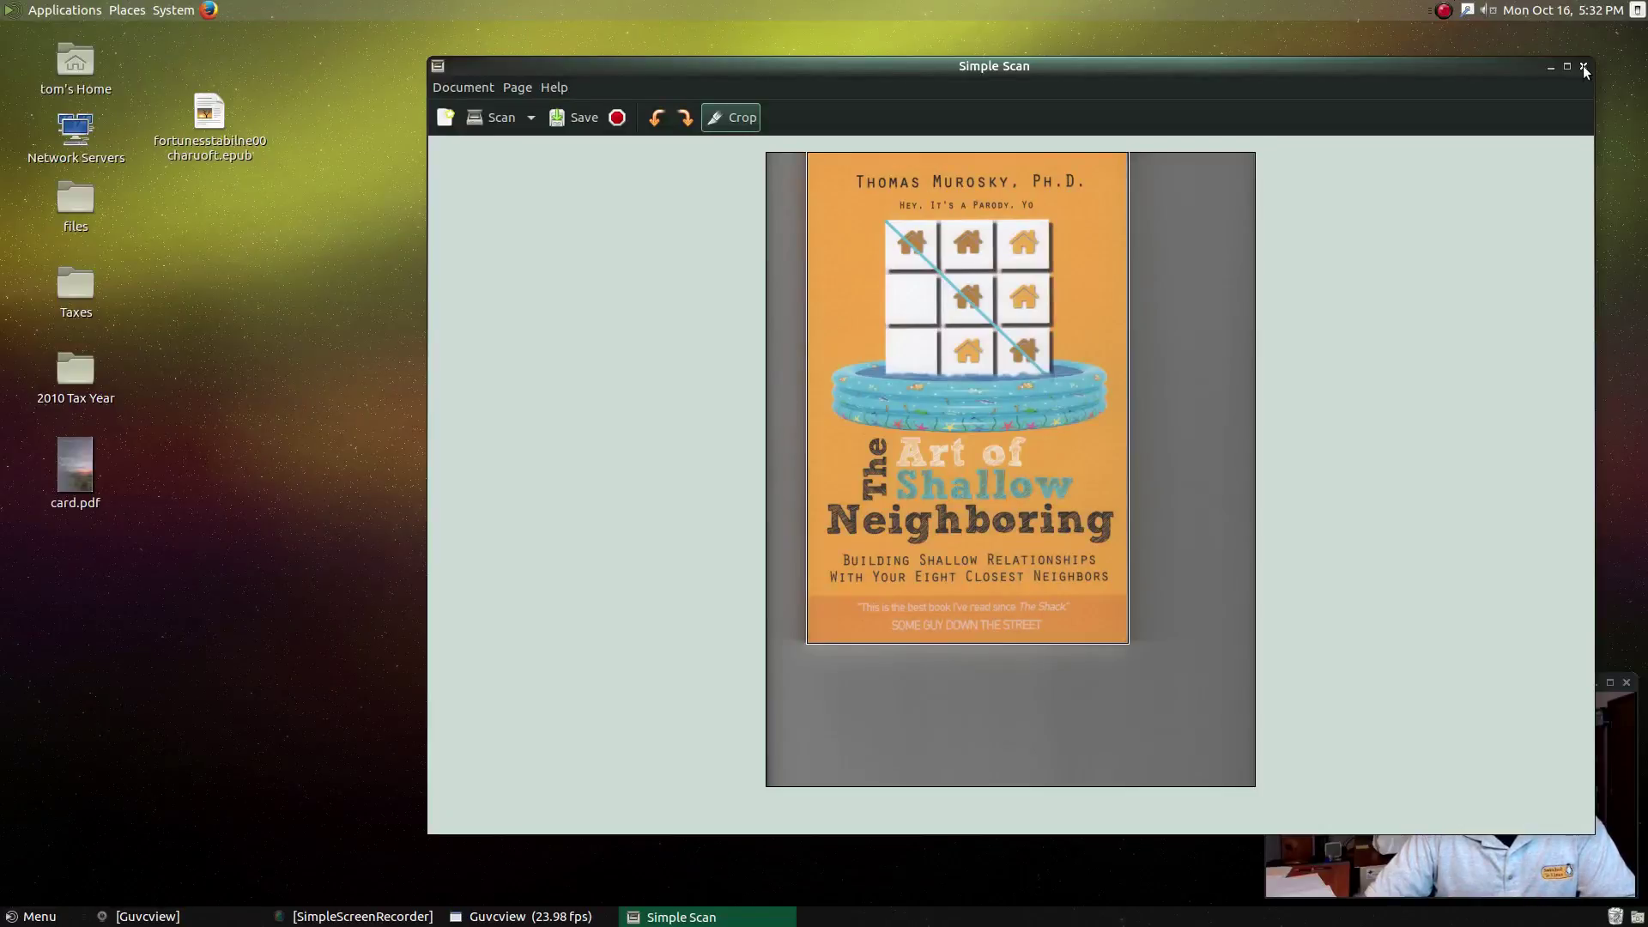
pyautogui.moveTo(1497, 85); pyautogui.dragTo(1126, 87)
pyautogui.rightClick(1488, 683)
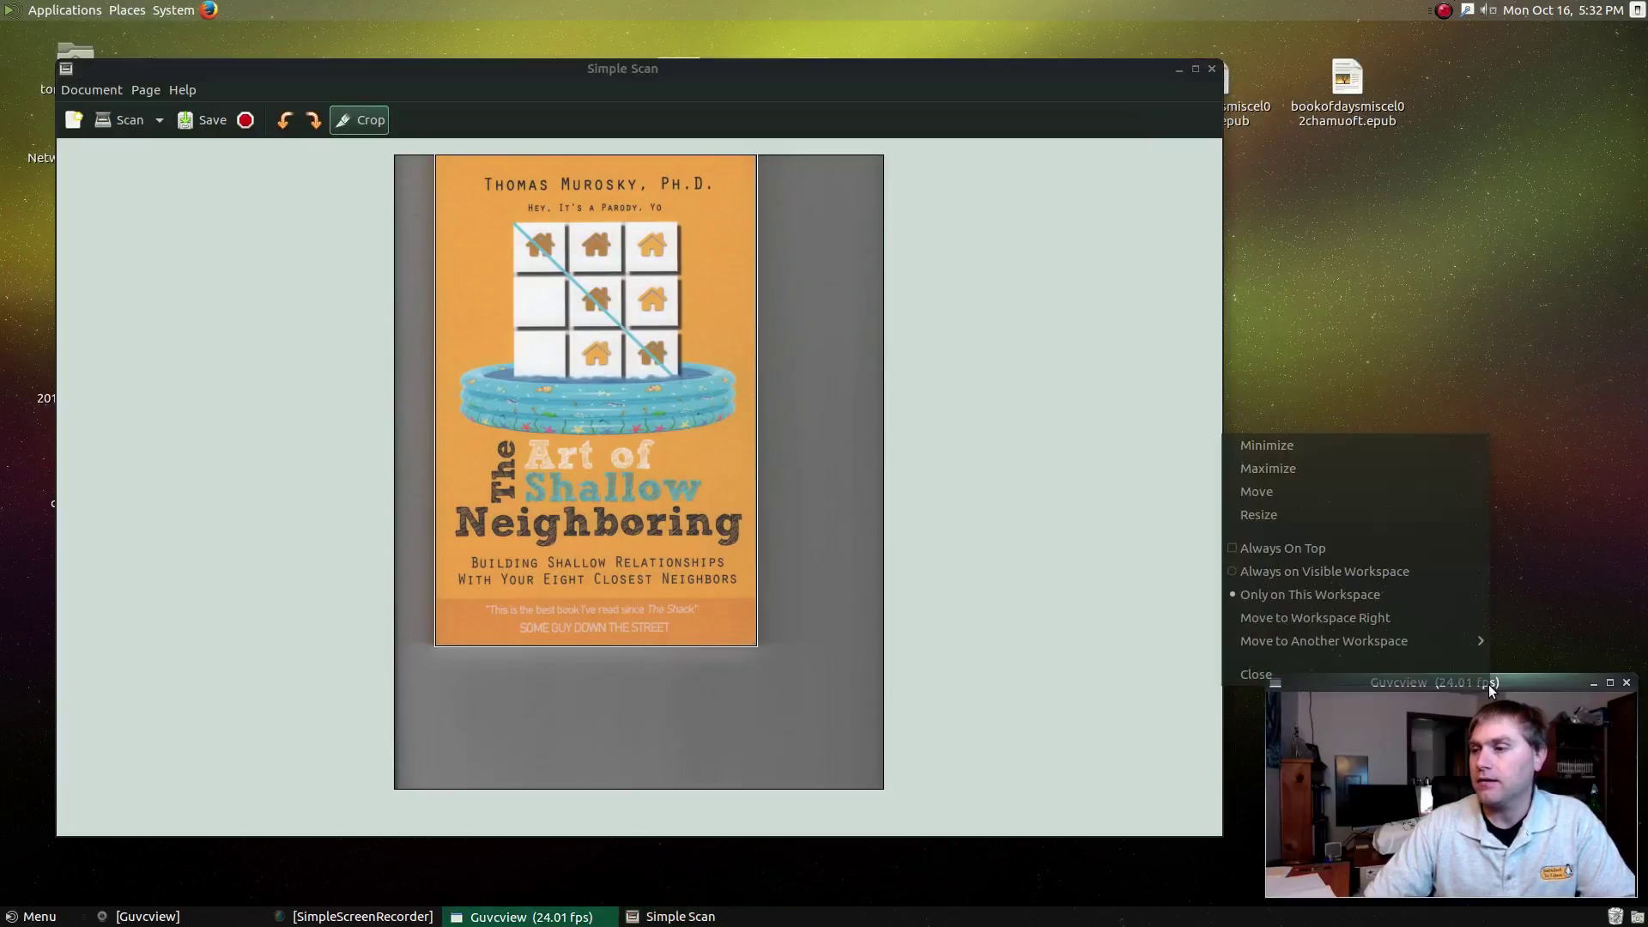
pyautogui.click(1283, 547)
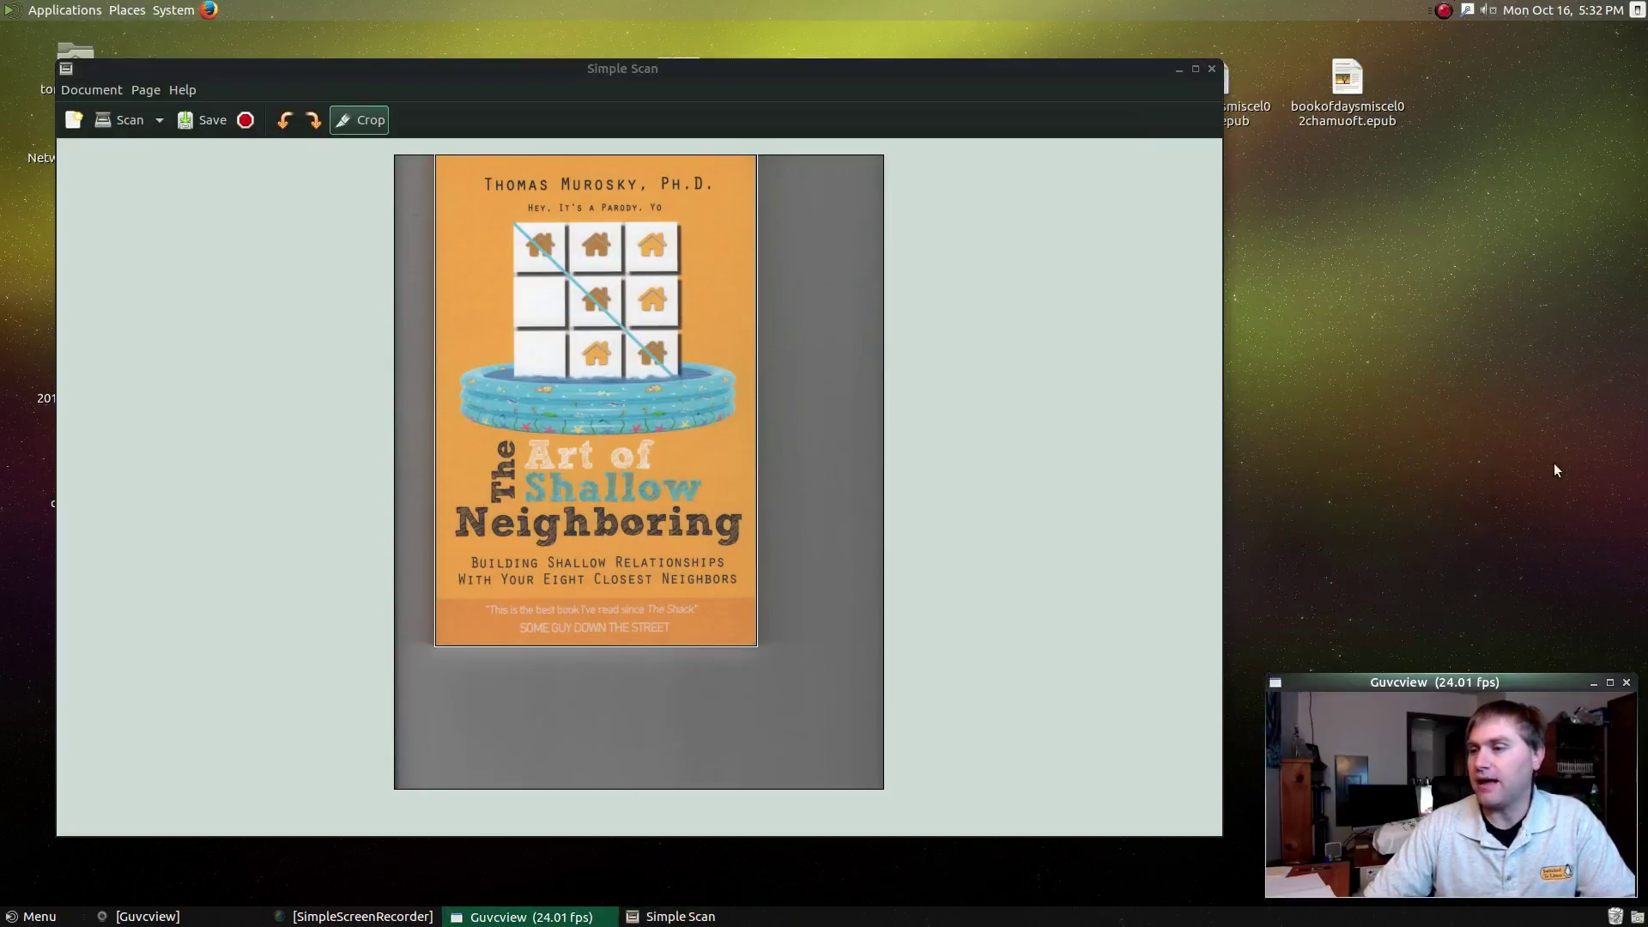
# Quit Simple Scan without saving, then view card.pdf's context menu on the desktop.
pyautogui.moveTo(902, 66); pyautogui.dragTo(896, 127)
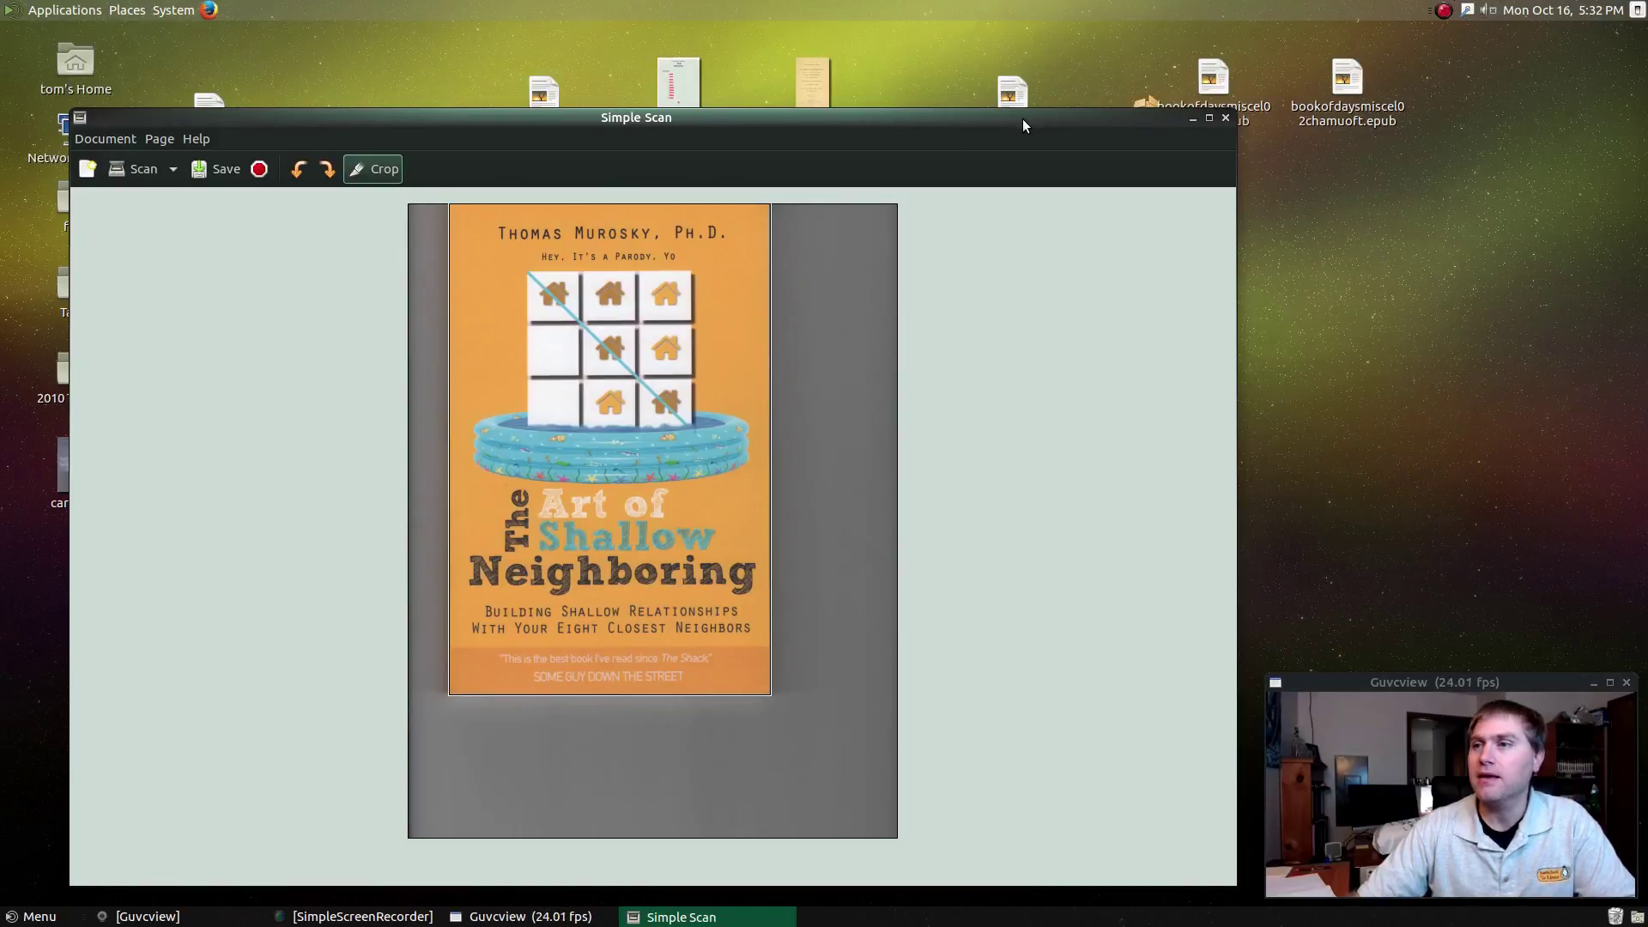
pyautogui.moveTo(1022, 125); pyautogui.dragTo(1178, 103)
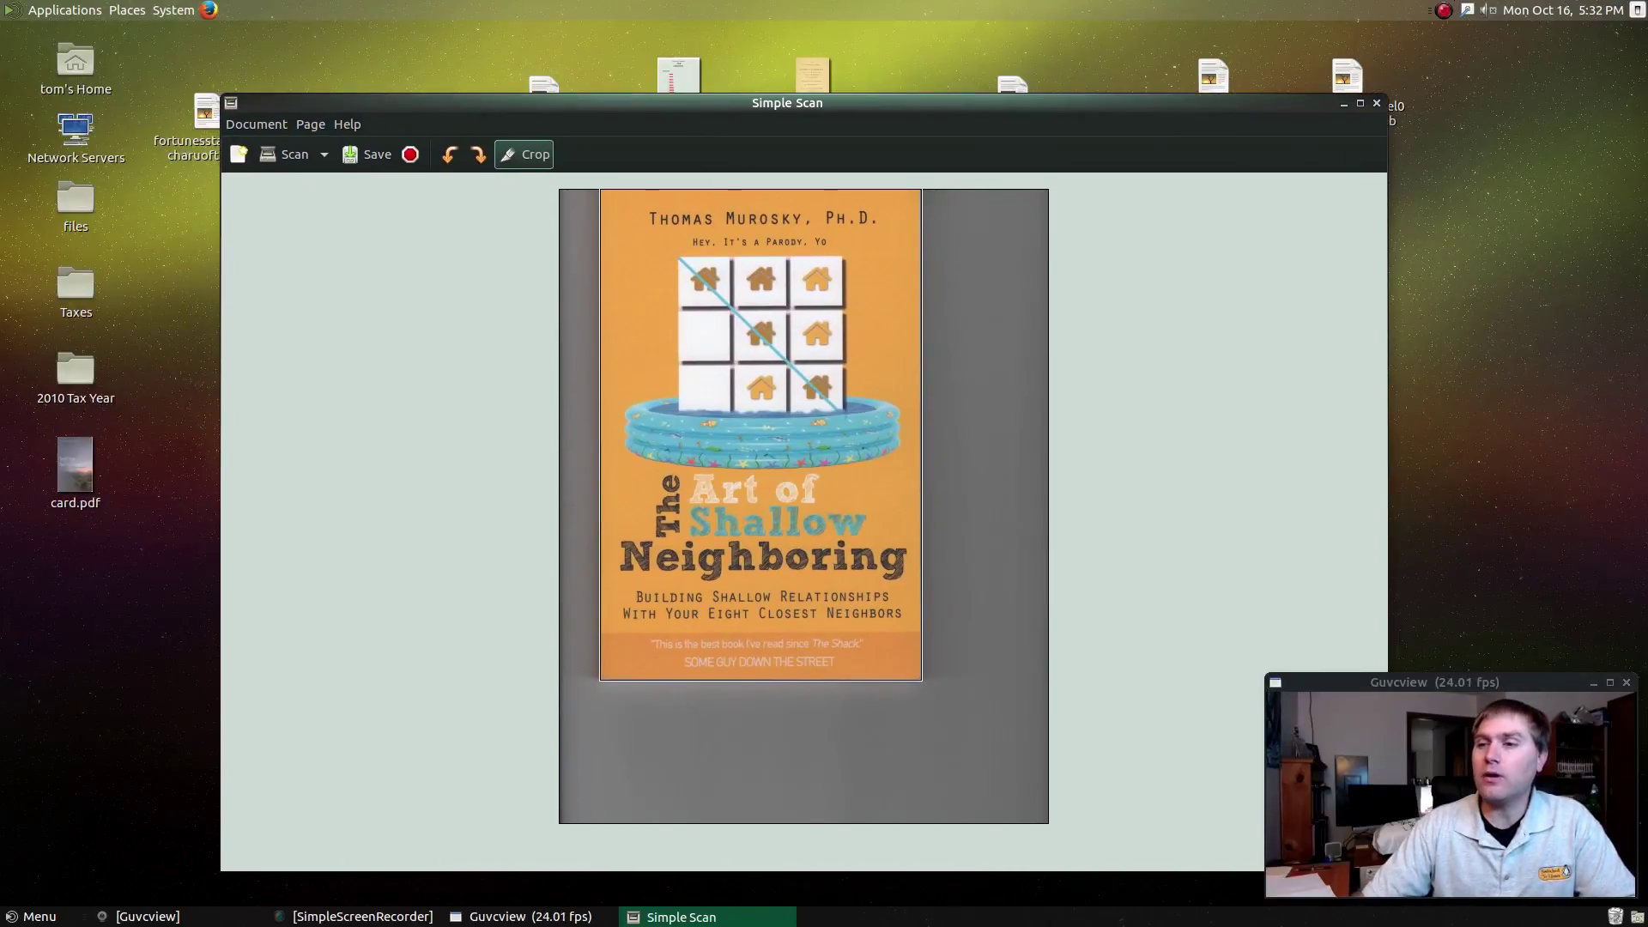
pyautogui.click(1377, 103)
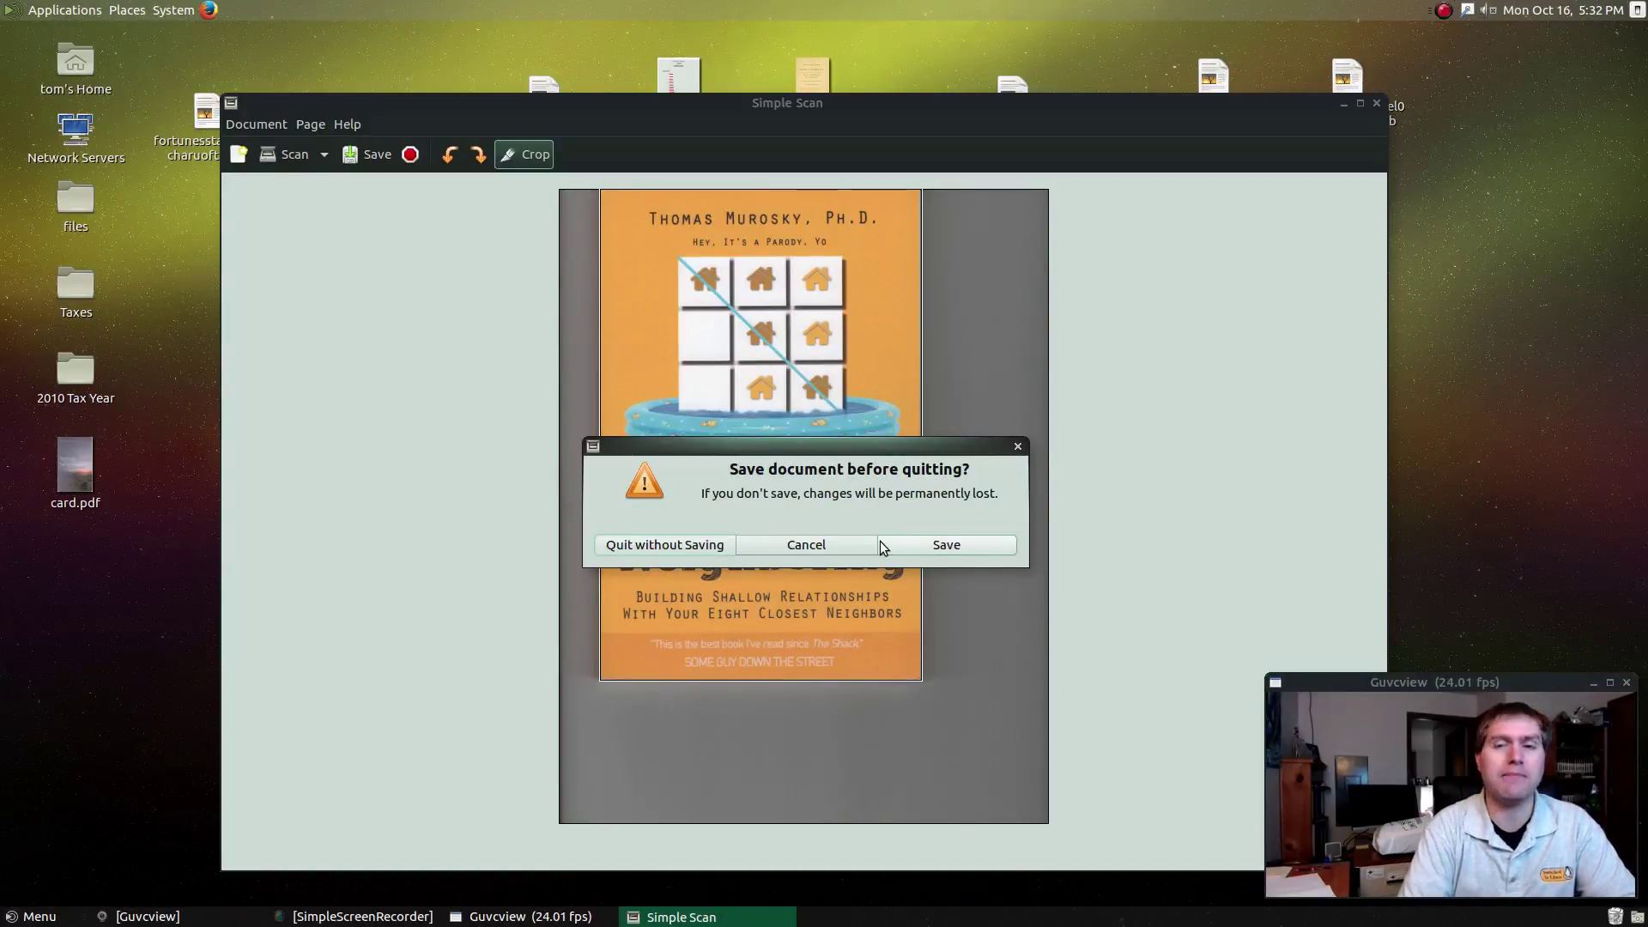
pyautogui.click(675, 550)
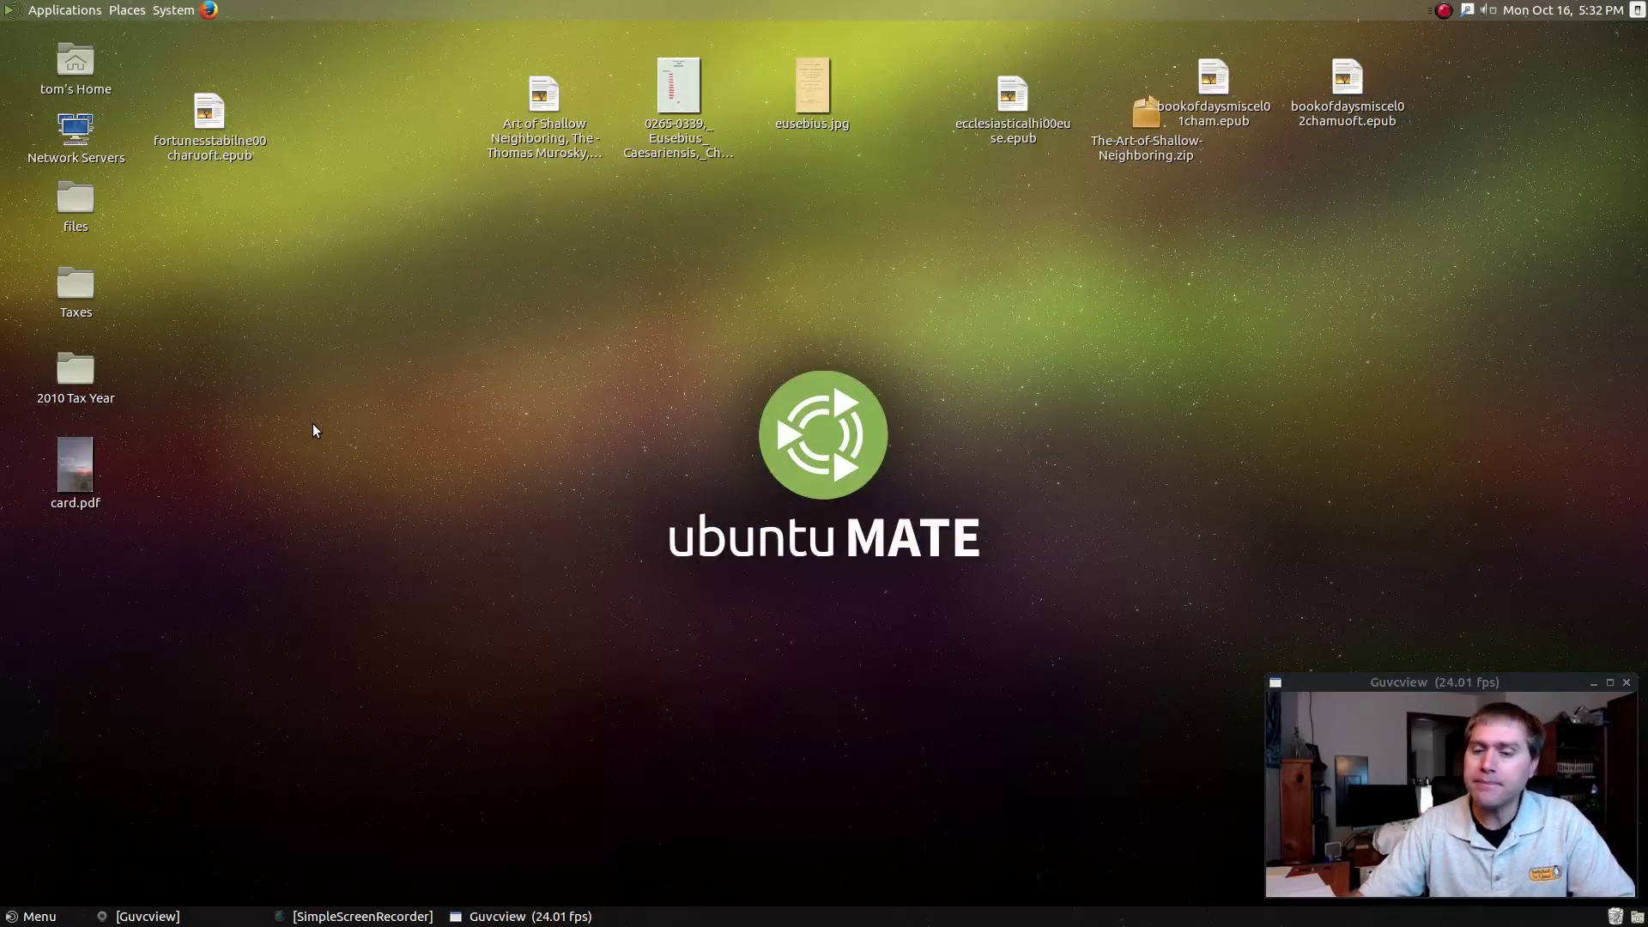
pyautogui.rightClick(75, 470)
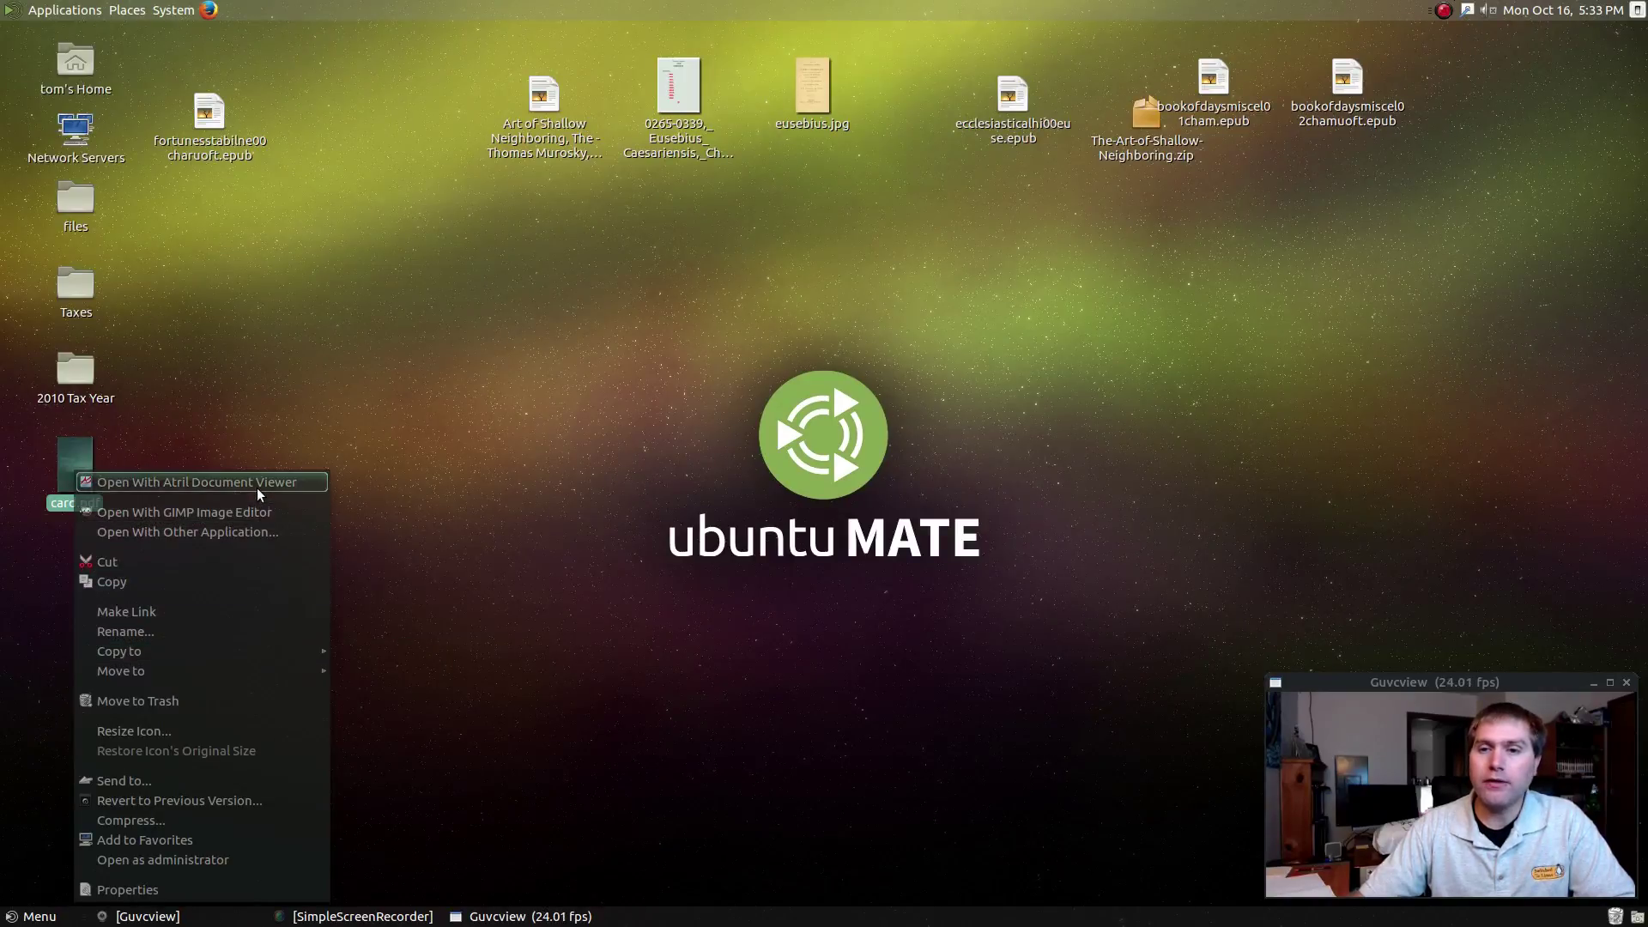
pyautogui.click(600, 539)
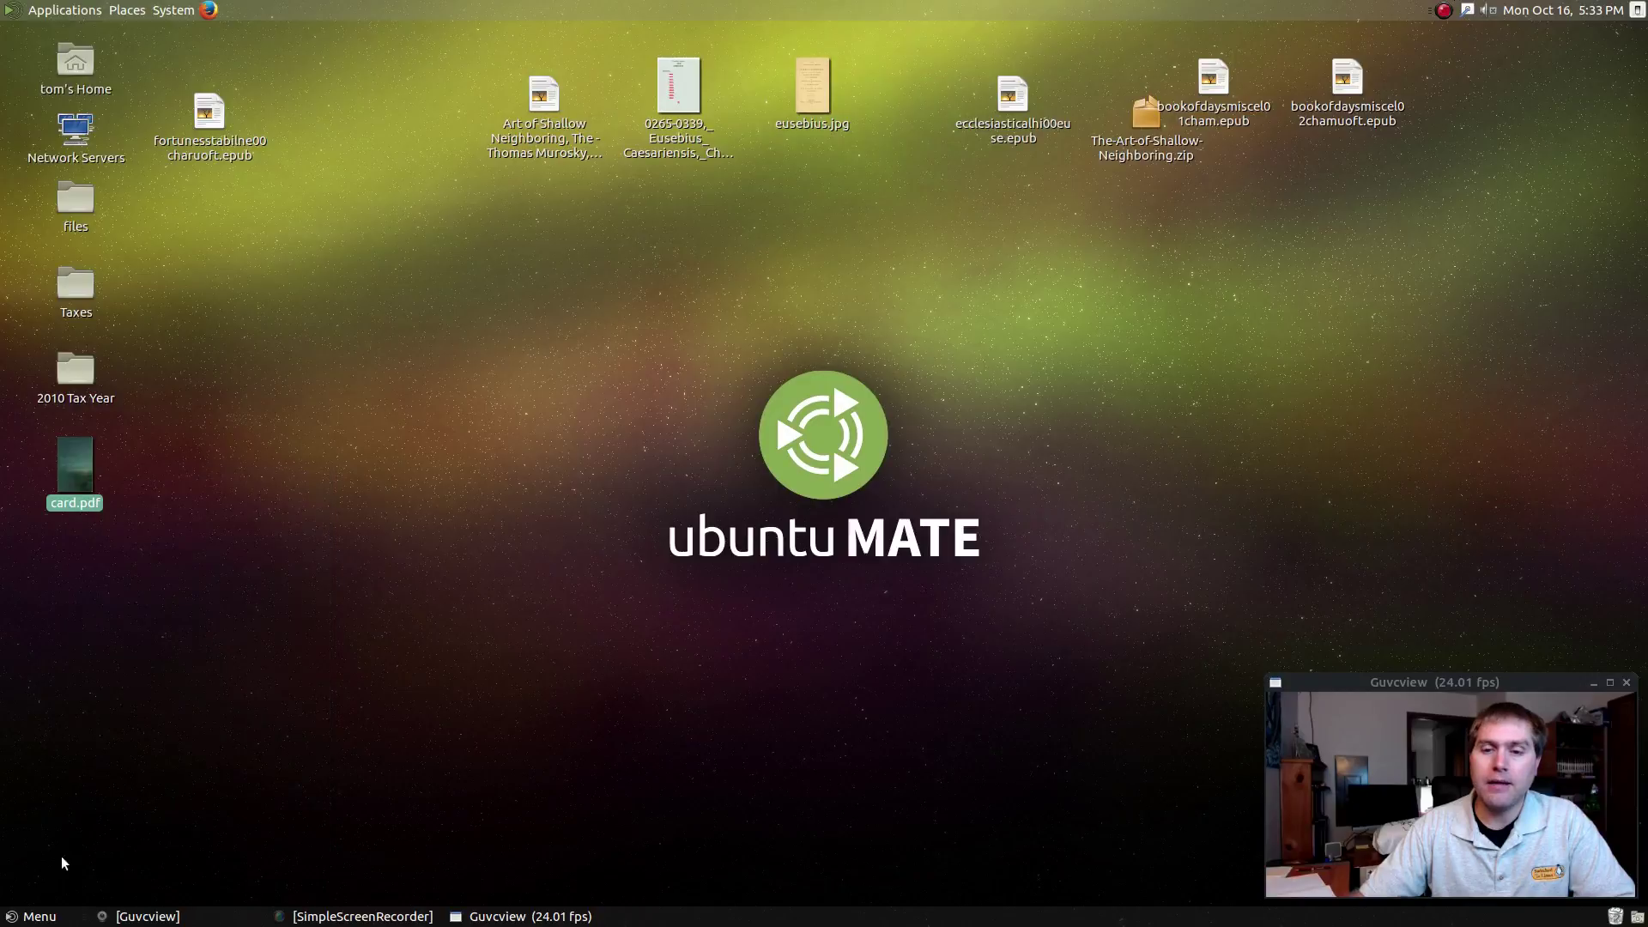
# Launch PDF-Shuffler from the menu search 'pdf' and import card.pdf from the Desktop.
pyautogui.click(38, 917)
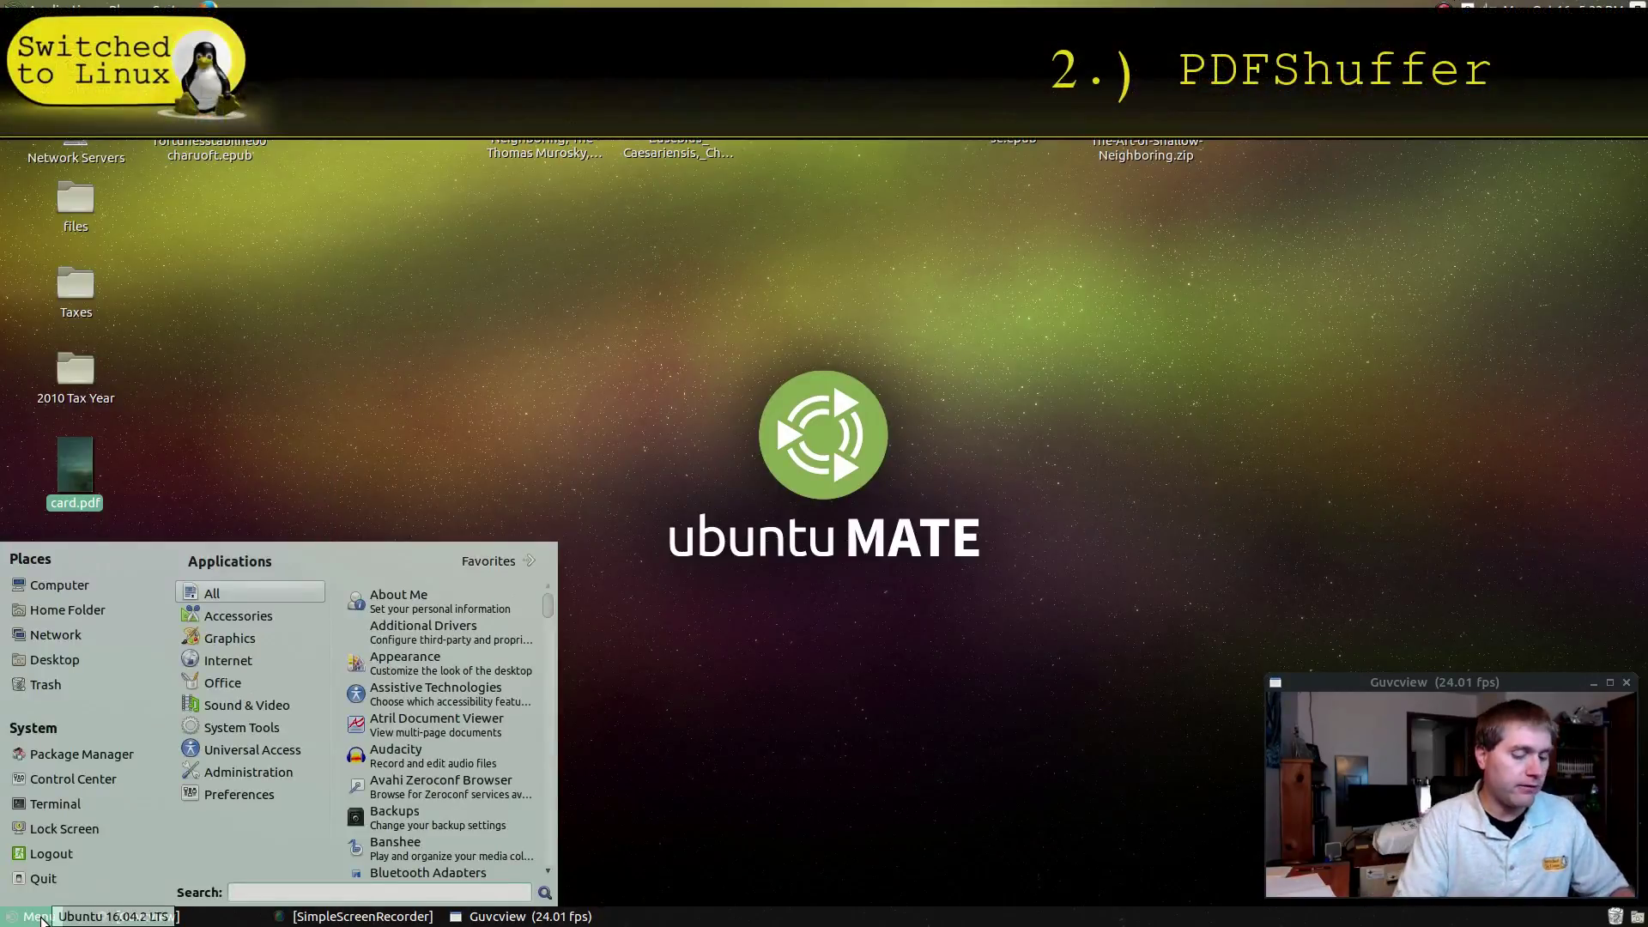
pyautogui.write('pdf')
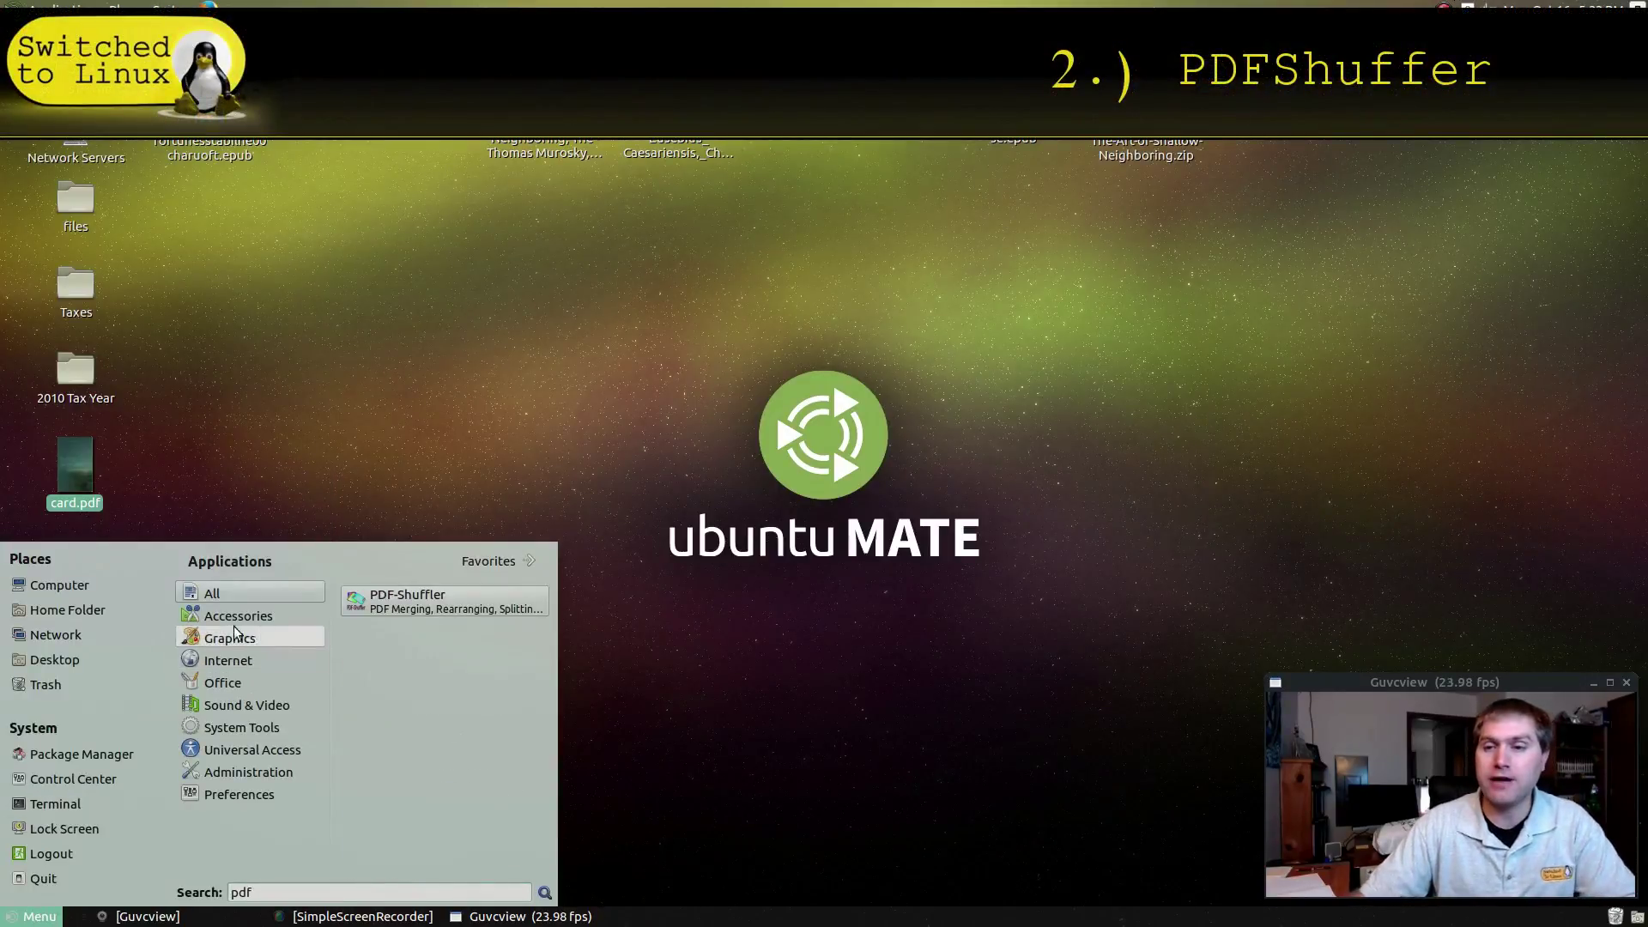
pyautogui.click(437, 606)
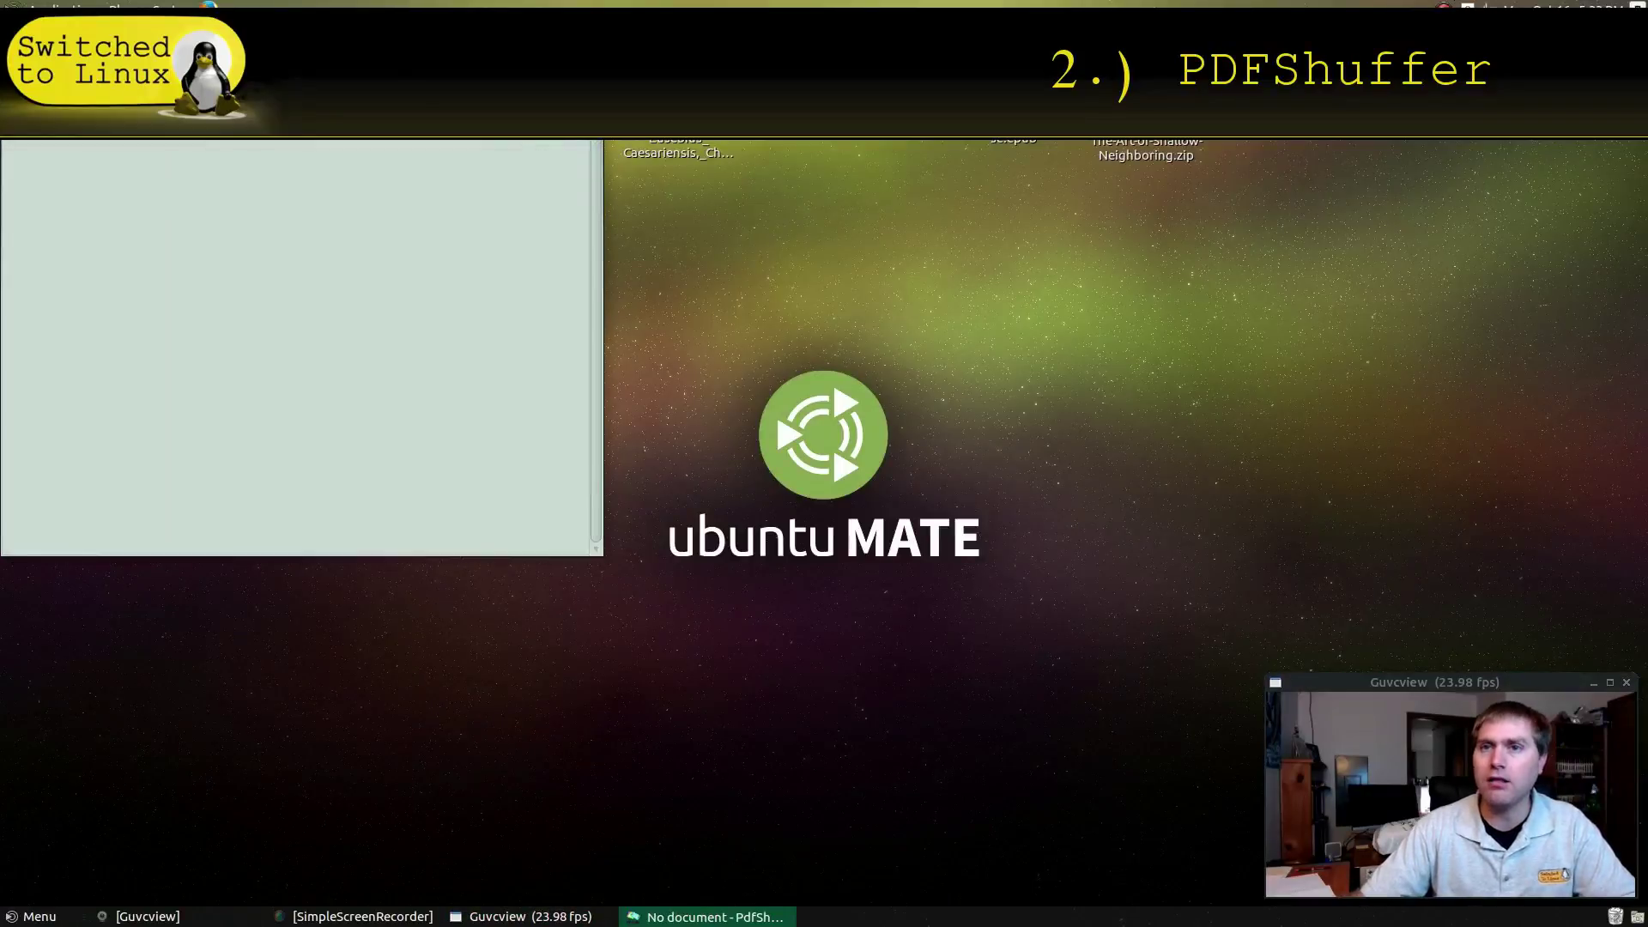
pyautogui.moveTo(373, 46); pyautogui.dragTo(807, 182)
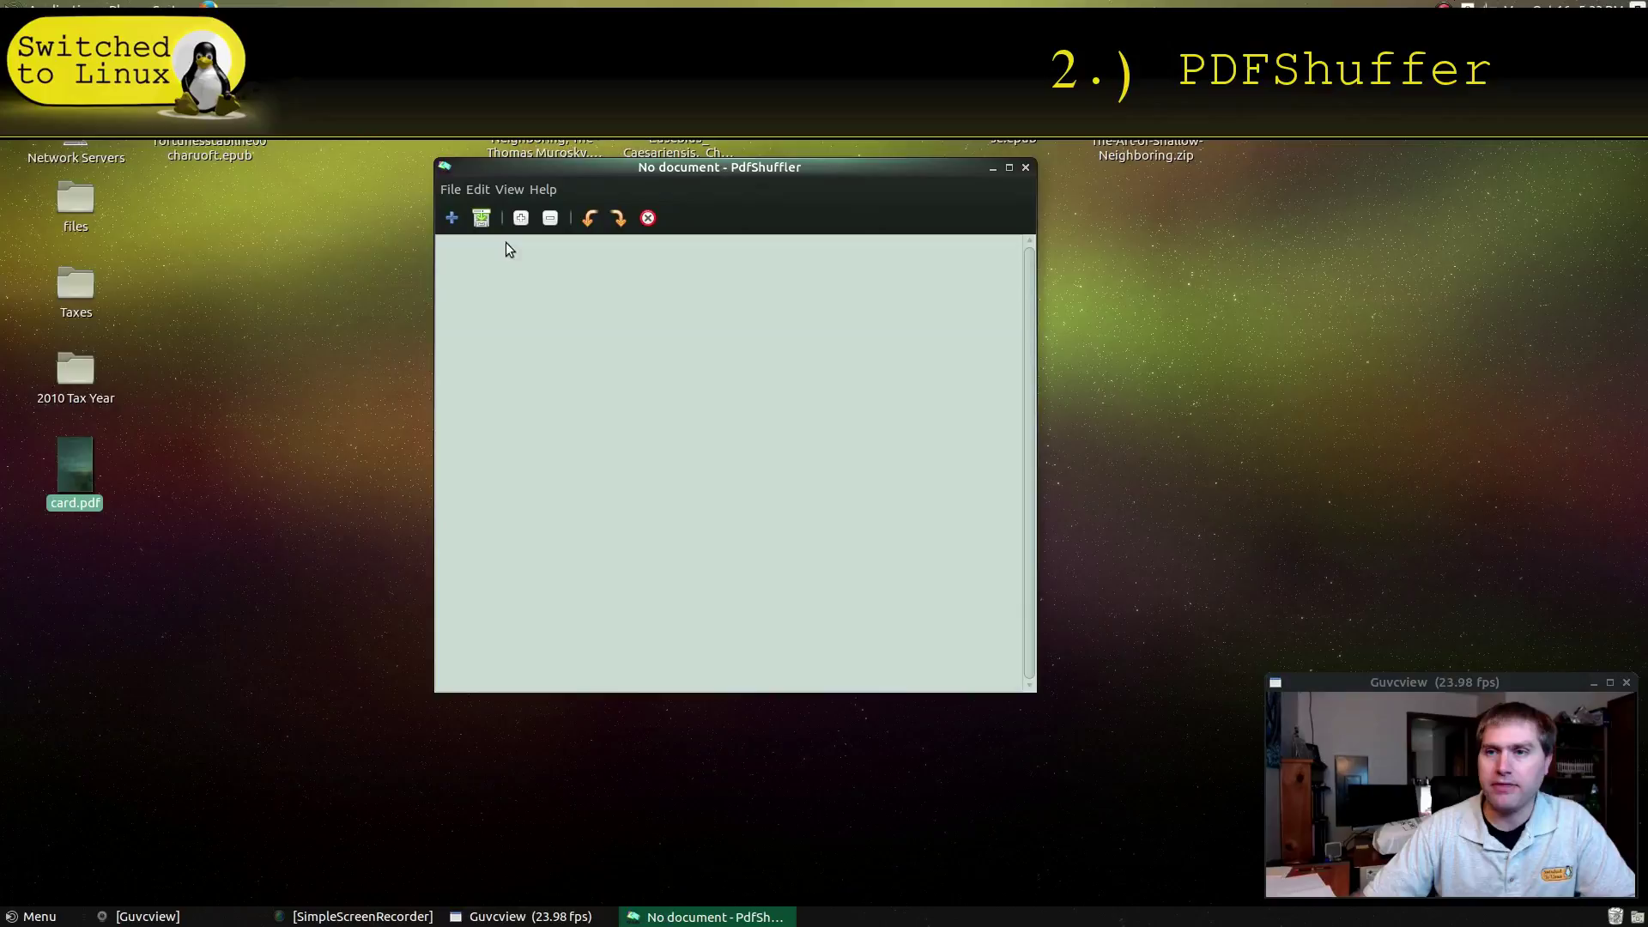
pyautogui.click(452, 218)
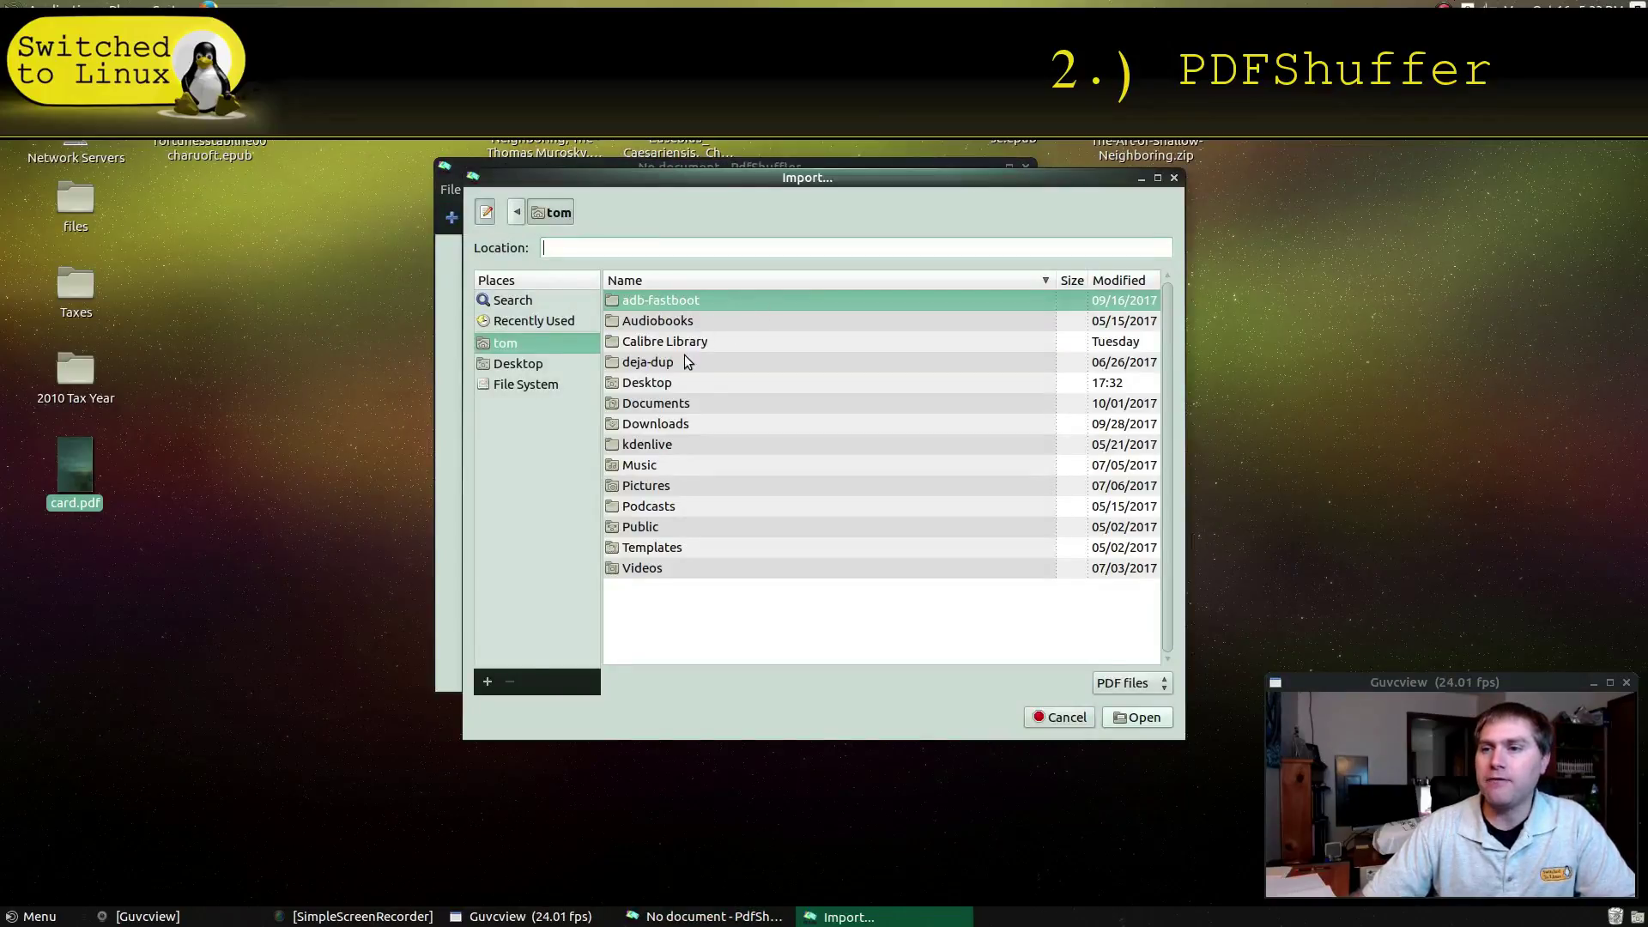
pyautogui.doubleClick(668, 386)
pyautogui.doubleClick(667, 384)
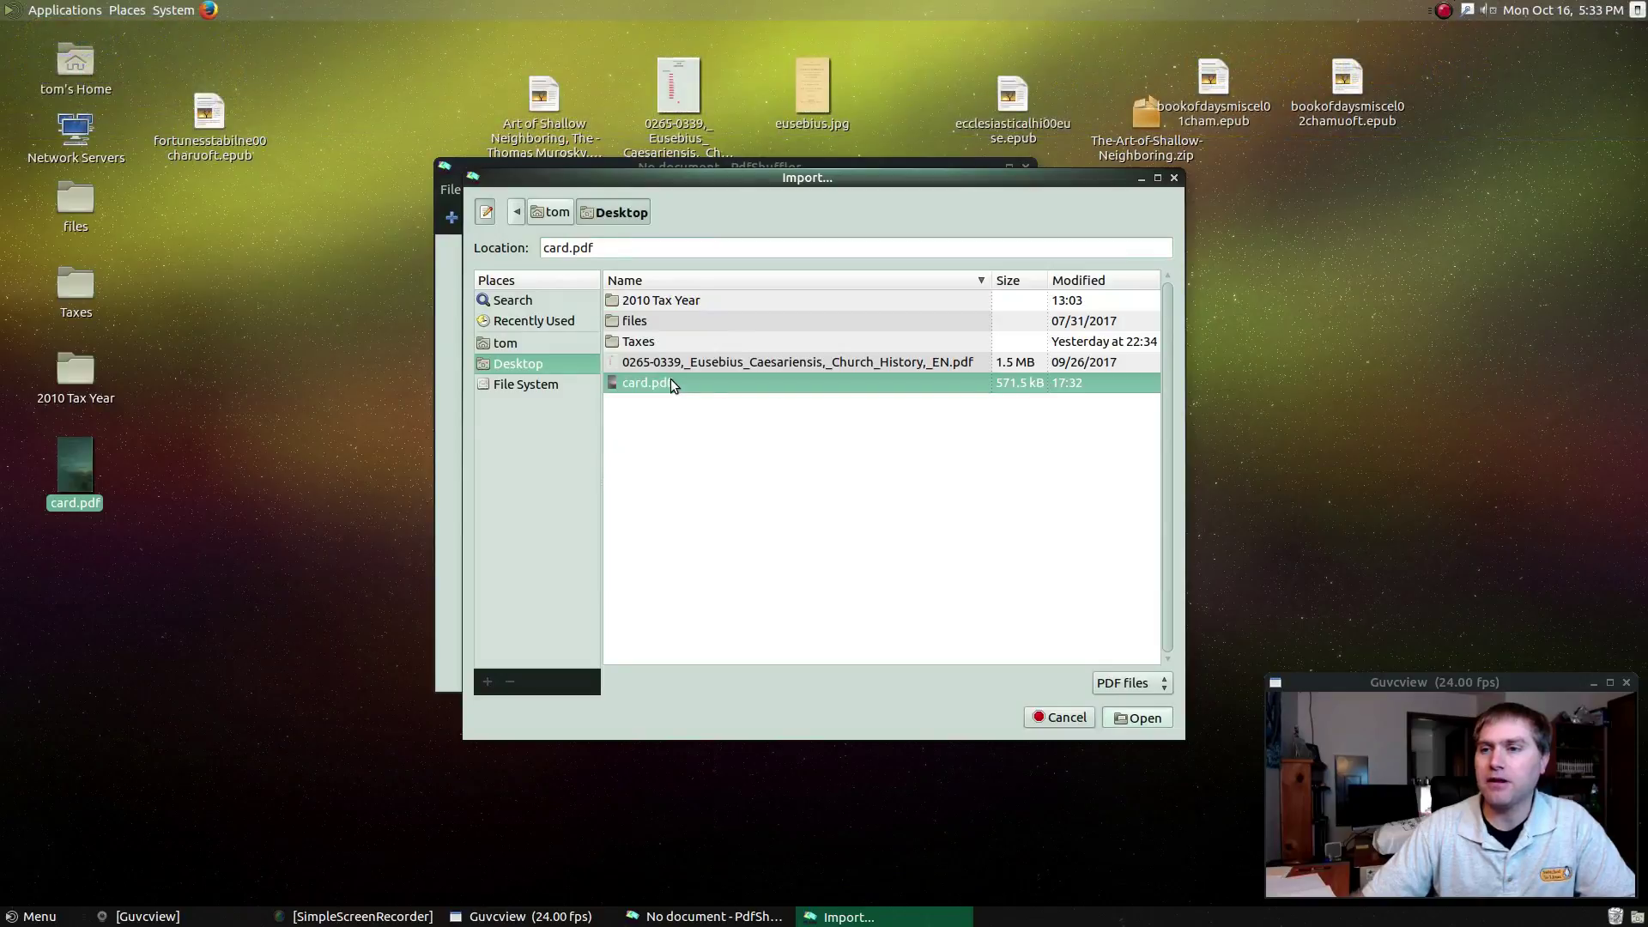
pyautogui.moveTo(892, 162); pyautogui.dragTo(803, 76)
# Enlarge the PDF-Shuffler window, try reordering the pages and browse the page editing options.
pyautogui.moveTo(933, 604); pyautogui.dragTo(1172, 831)
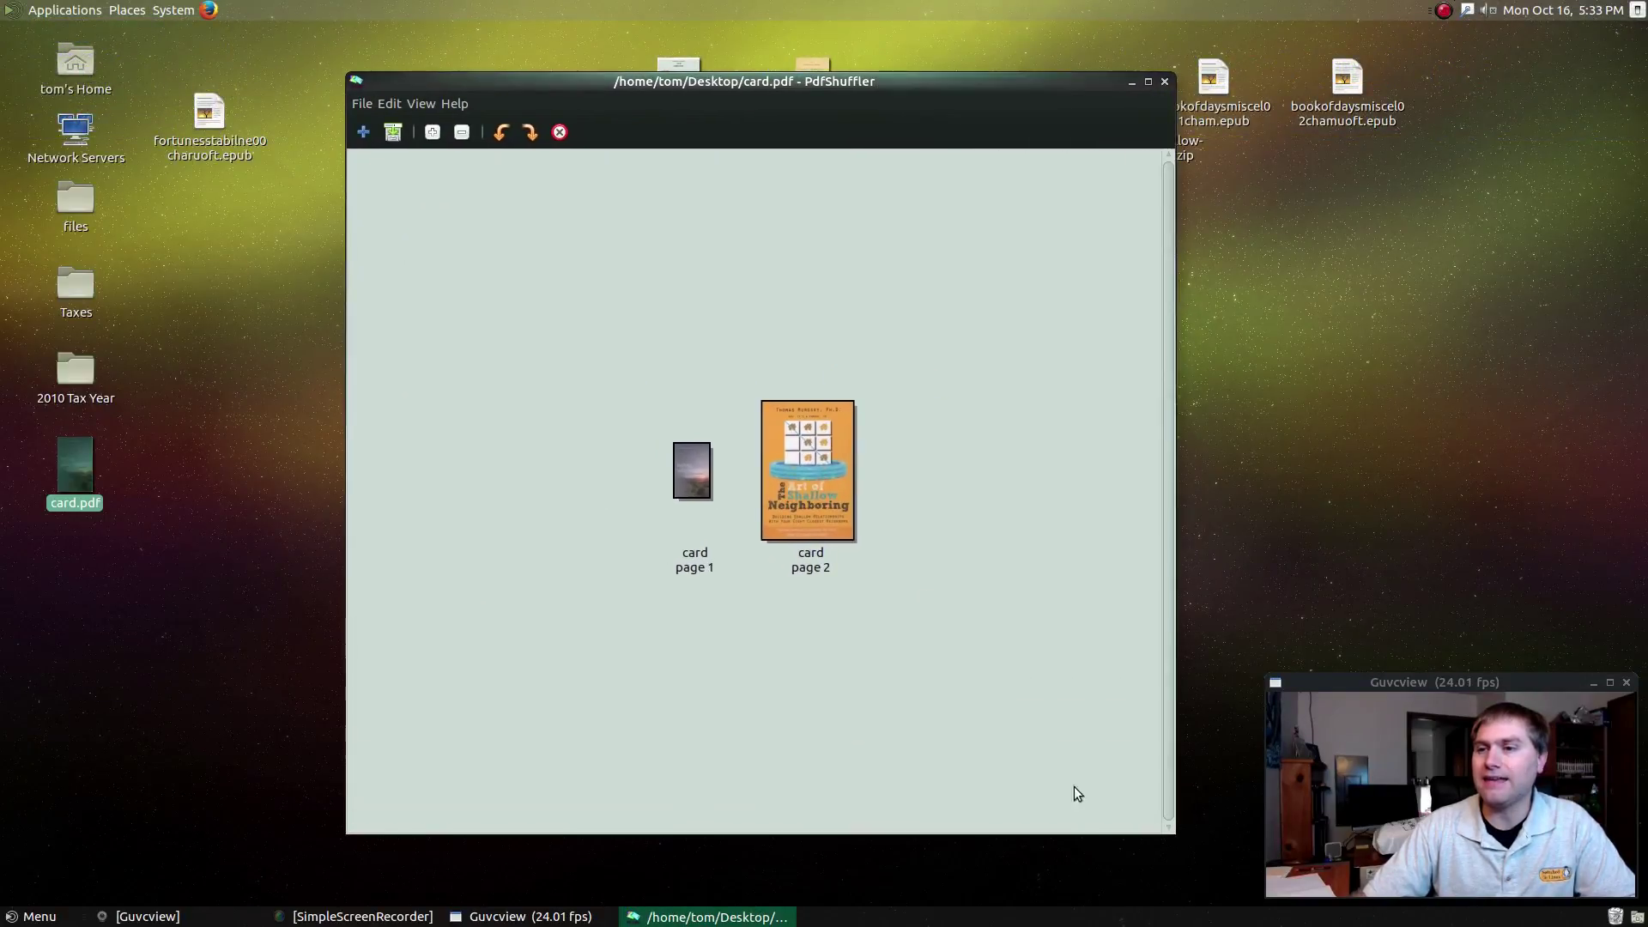
pyautogui.moveTo(792, 471); pyautogui.dragTo(592, 498)
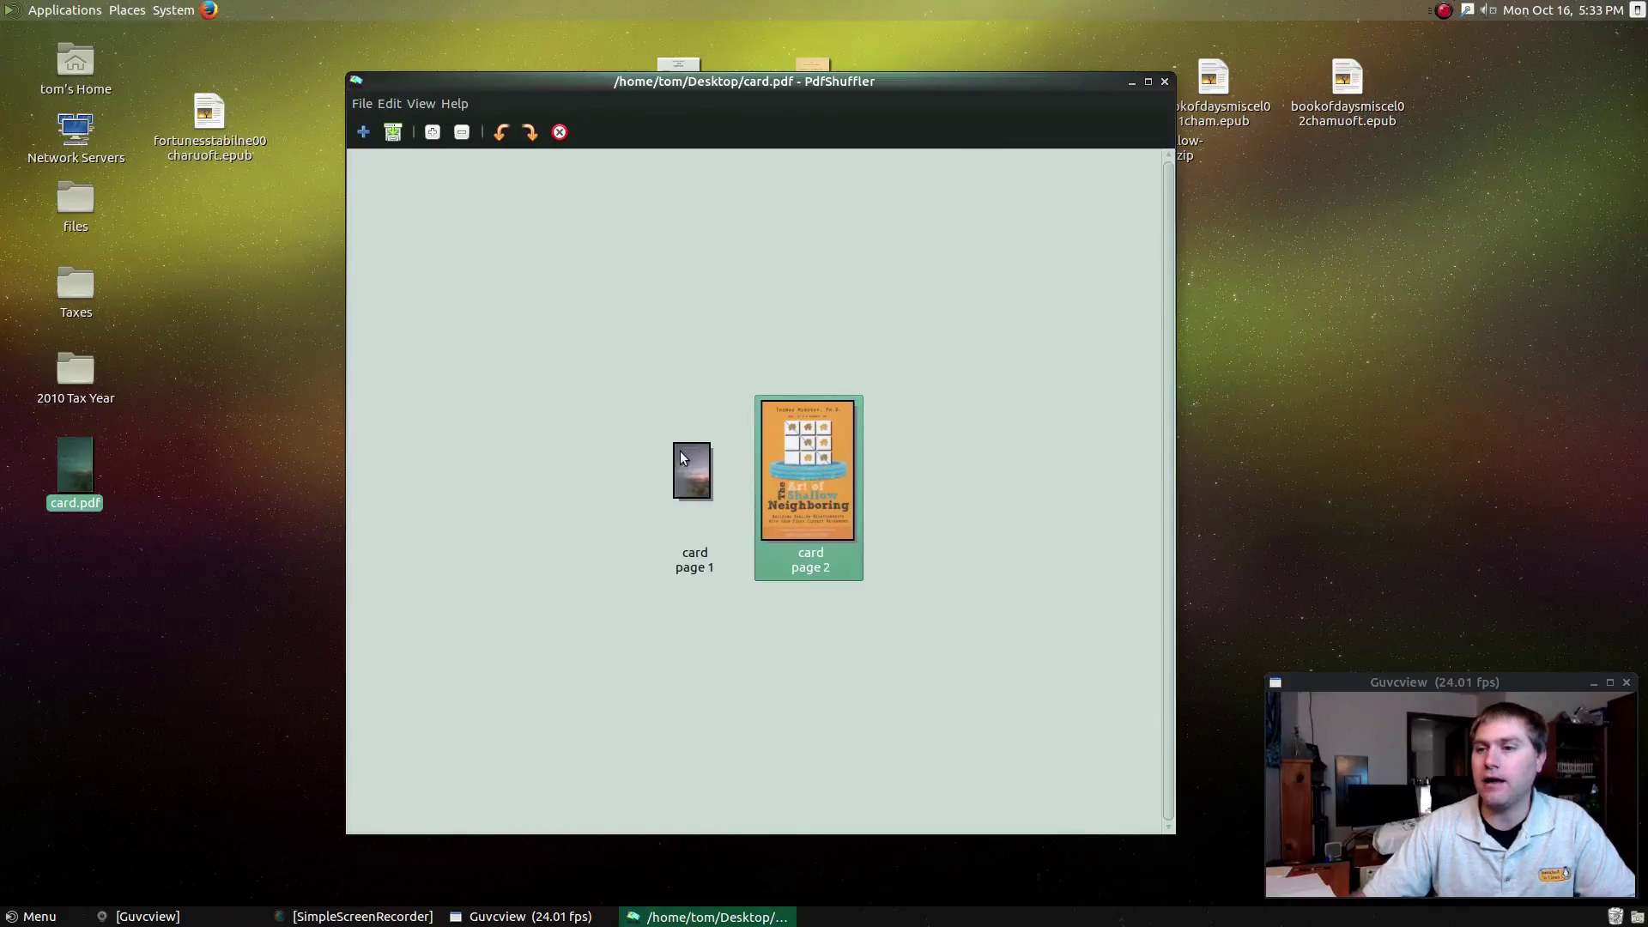
pyautogui.moveTo(682, 468); pyautogui.dragTo(771, 474)
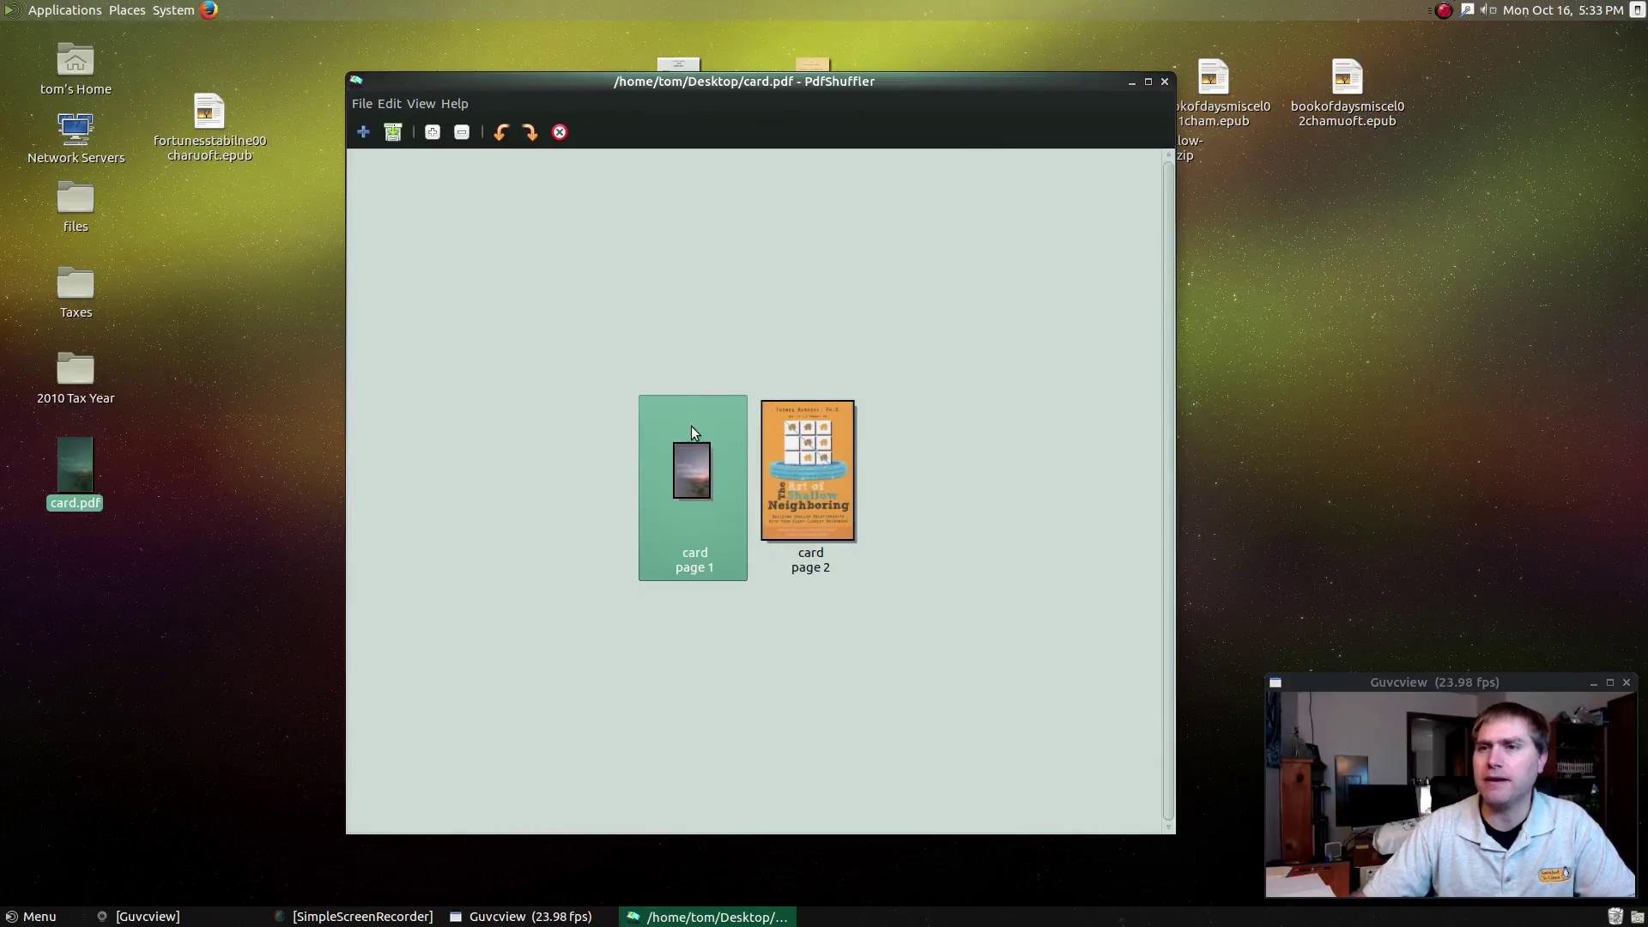
pyautogui.click(390, 108)
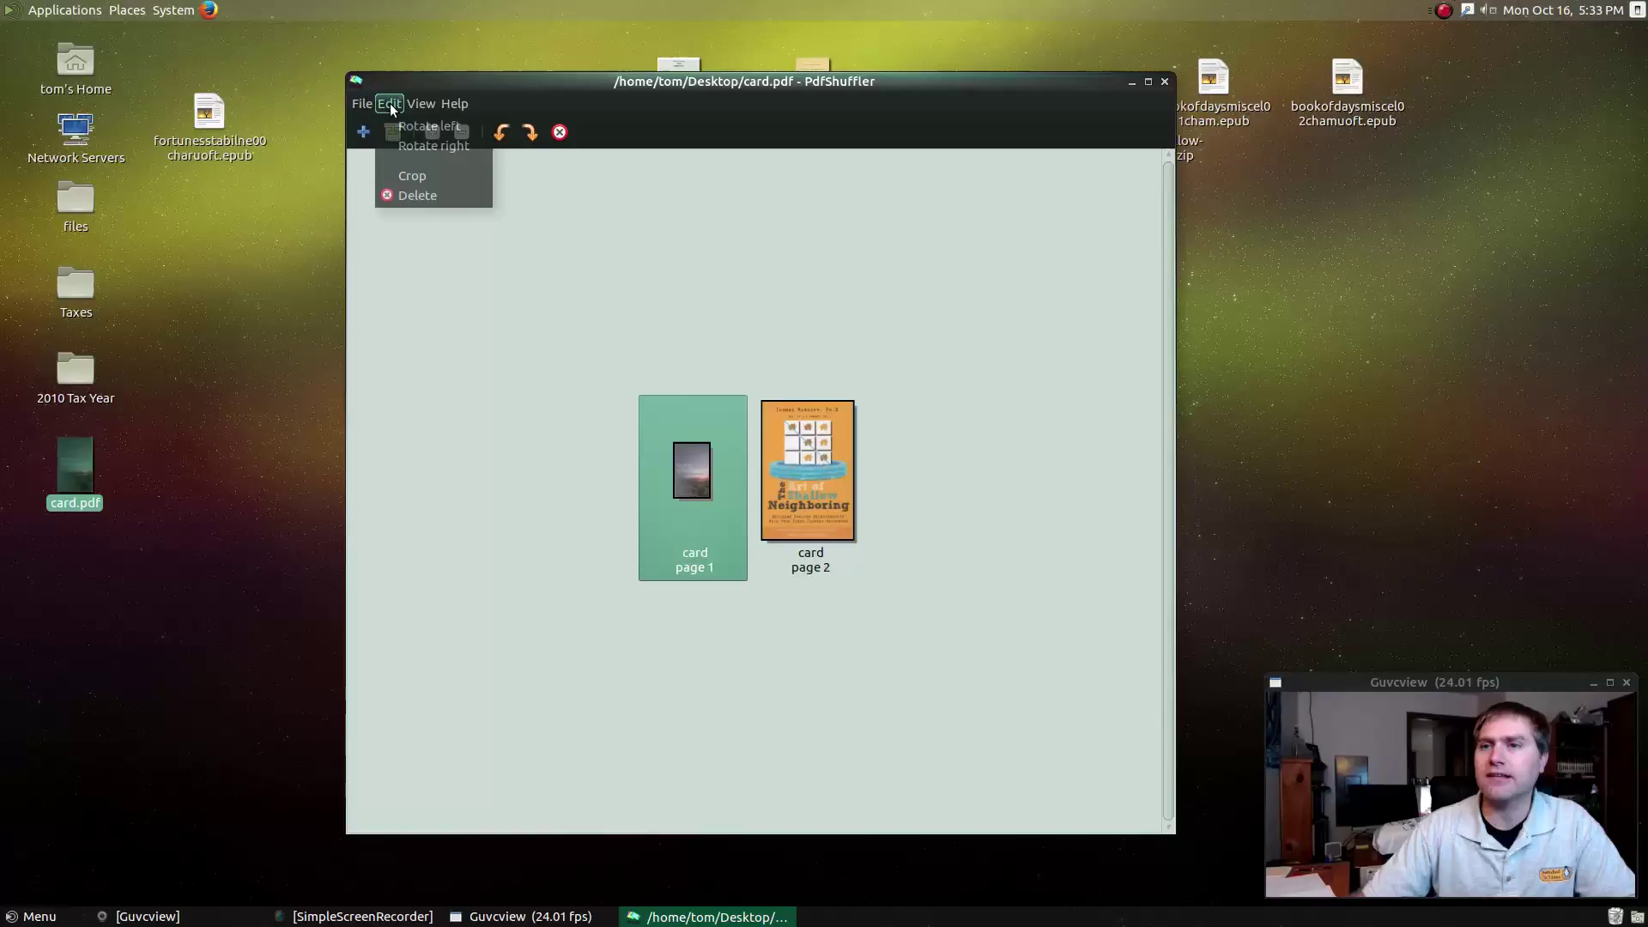
pyautogui.click(390, 103)
pyautogui.click(380, 105)
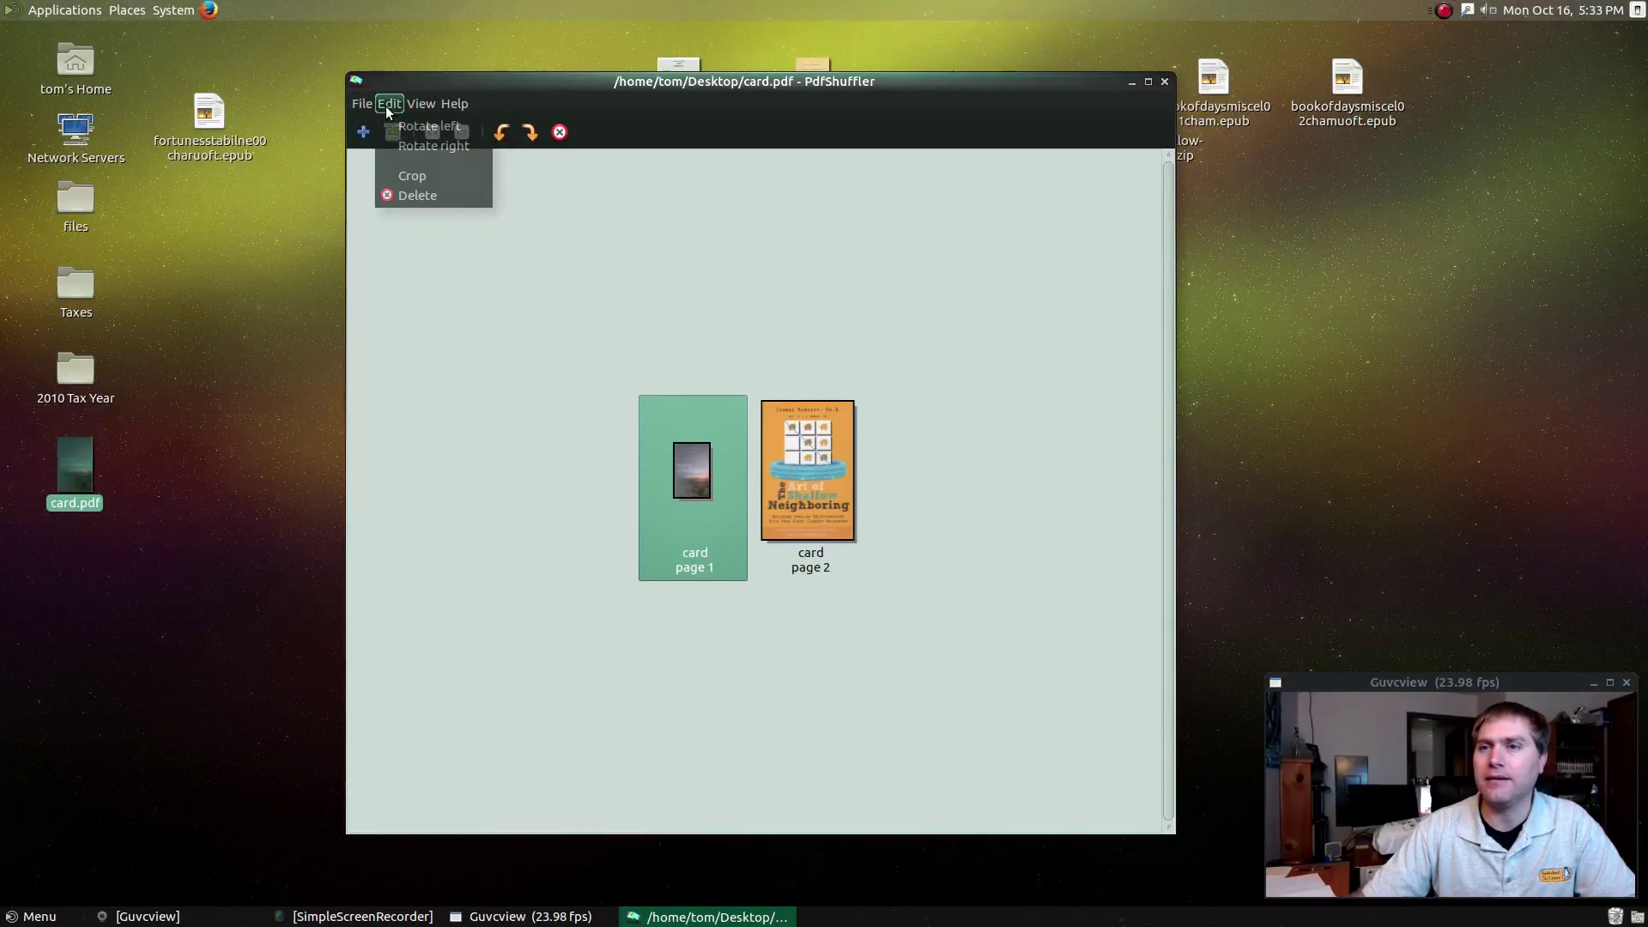
pyautogui.click(385, 104)
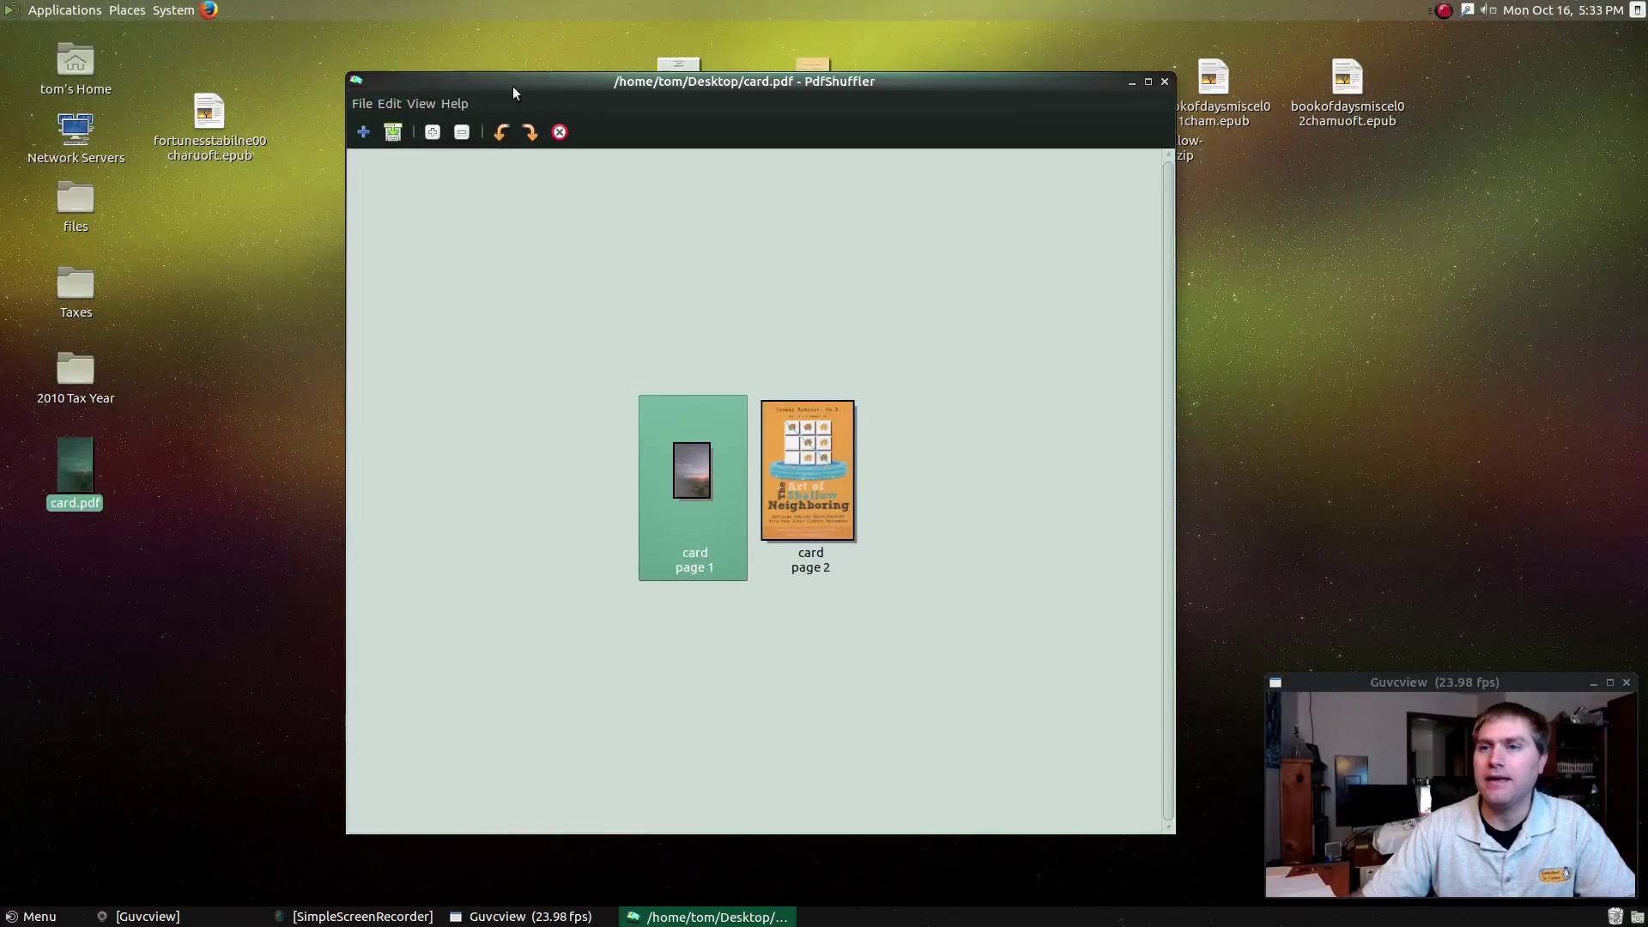
# Export card page 2 alone as book2.pdf on the Desktop.
pyautogui.rightClick(832, 487)
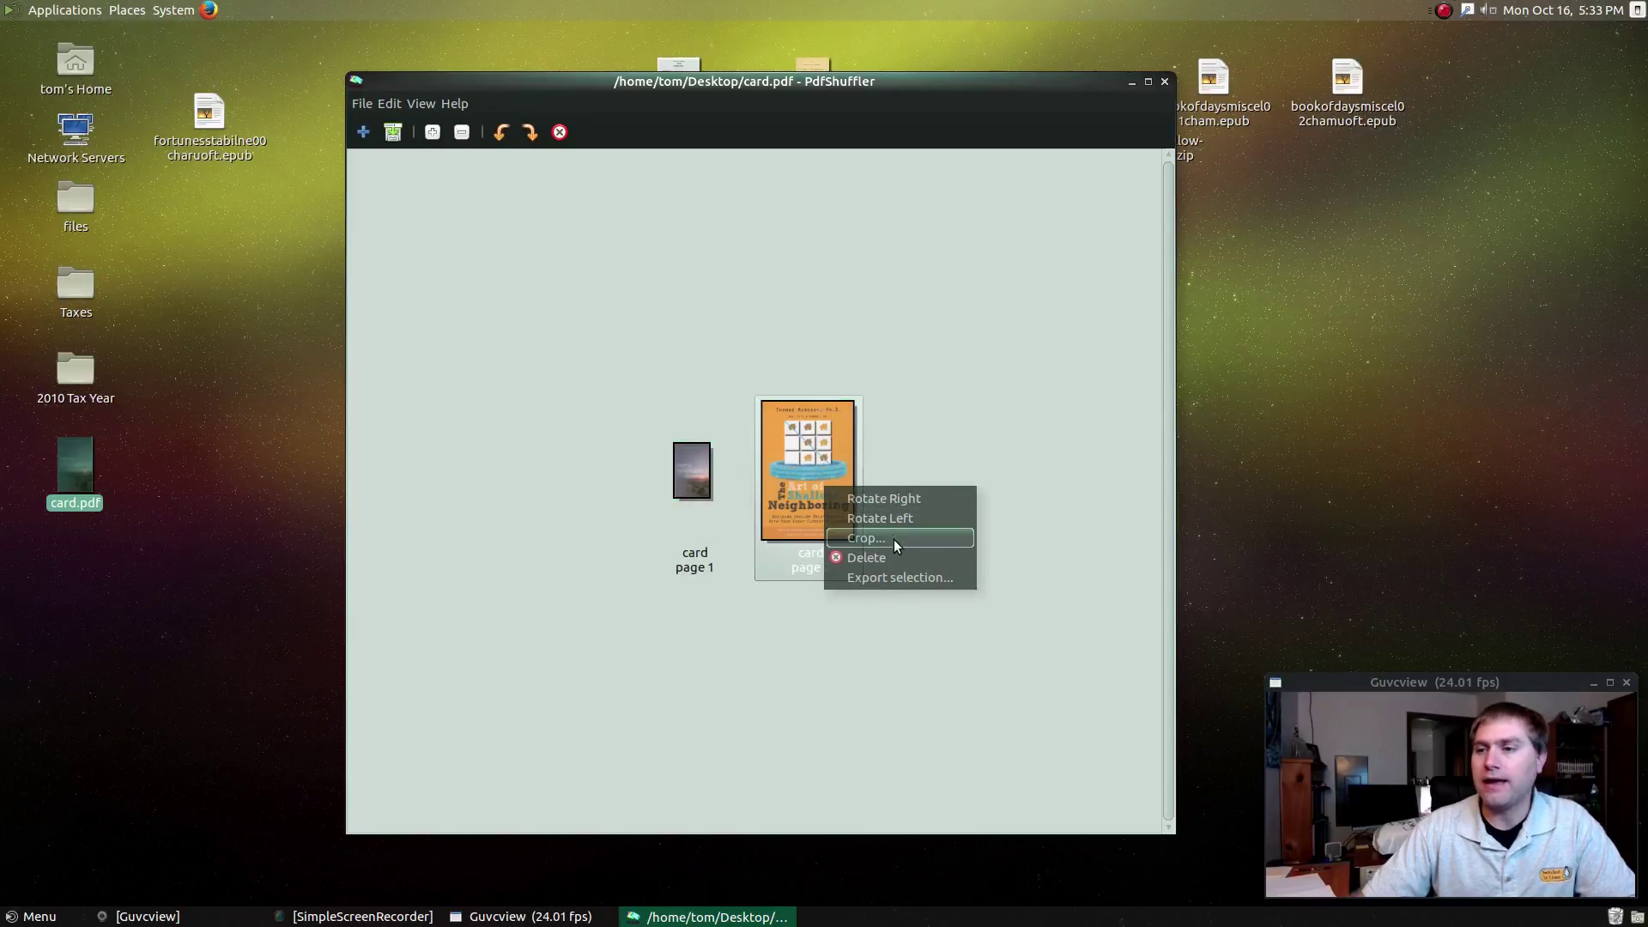
pyautogui.click(892, 578)
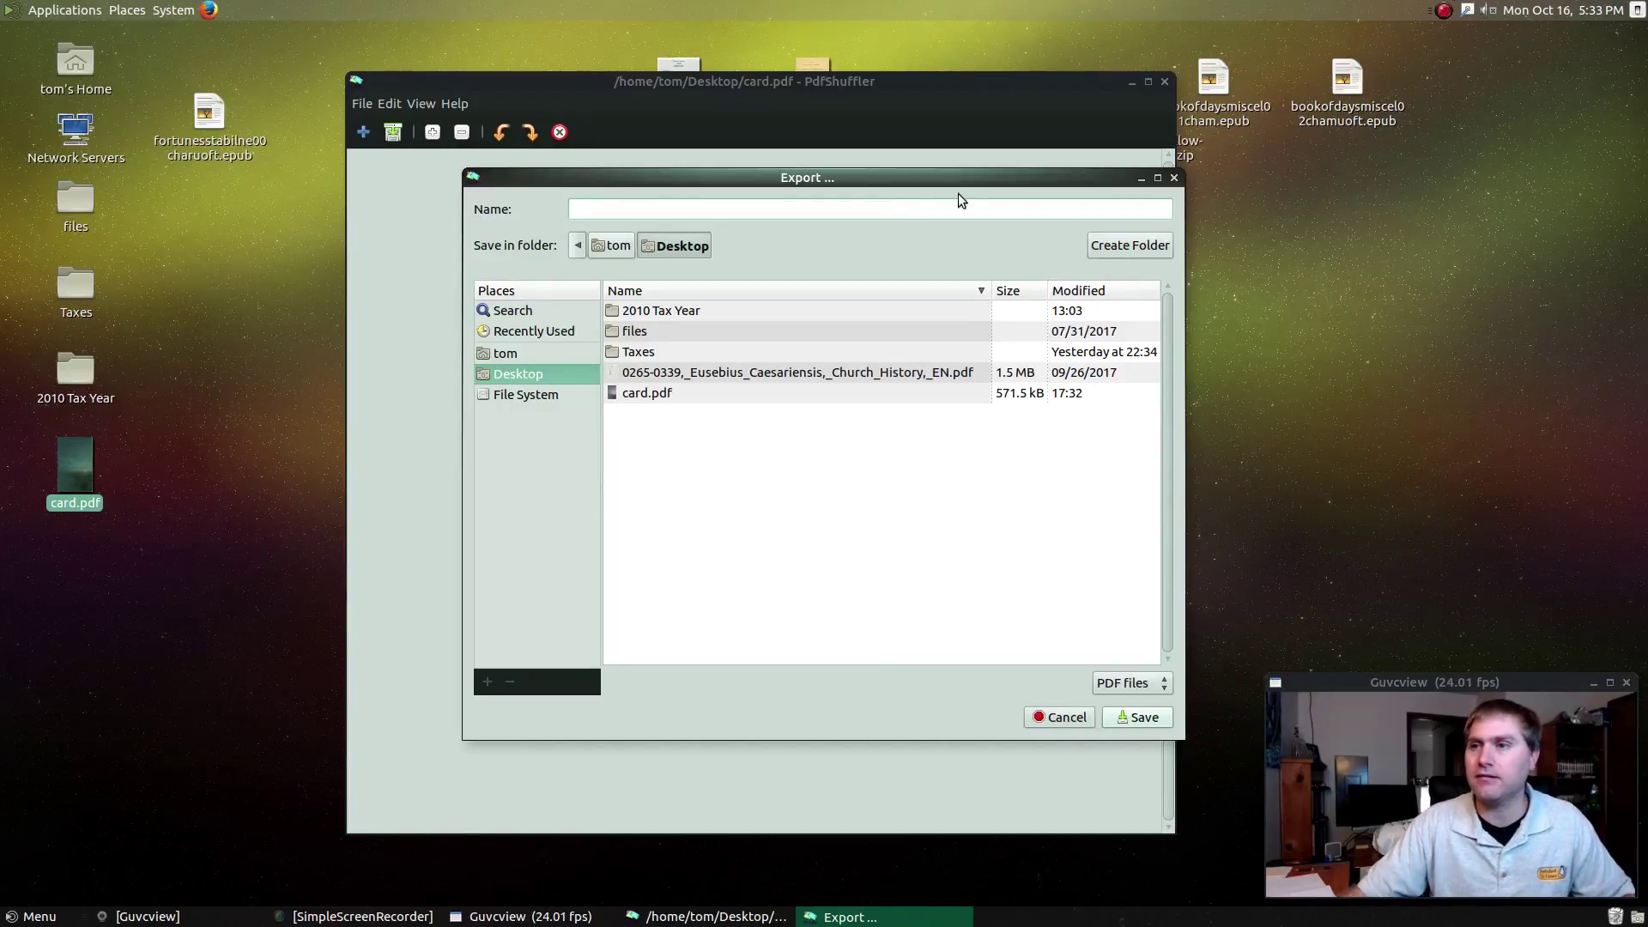
pyautogui.moveTo(960, 179); pyautogui.dragTo(893, 145)
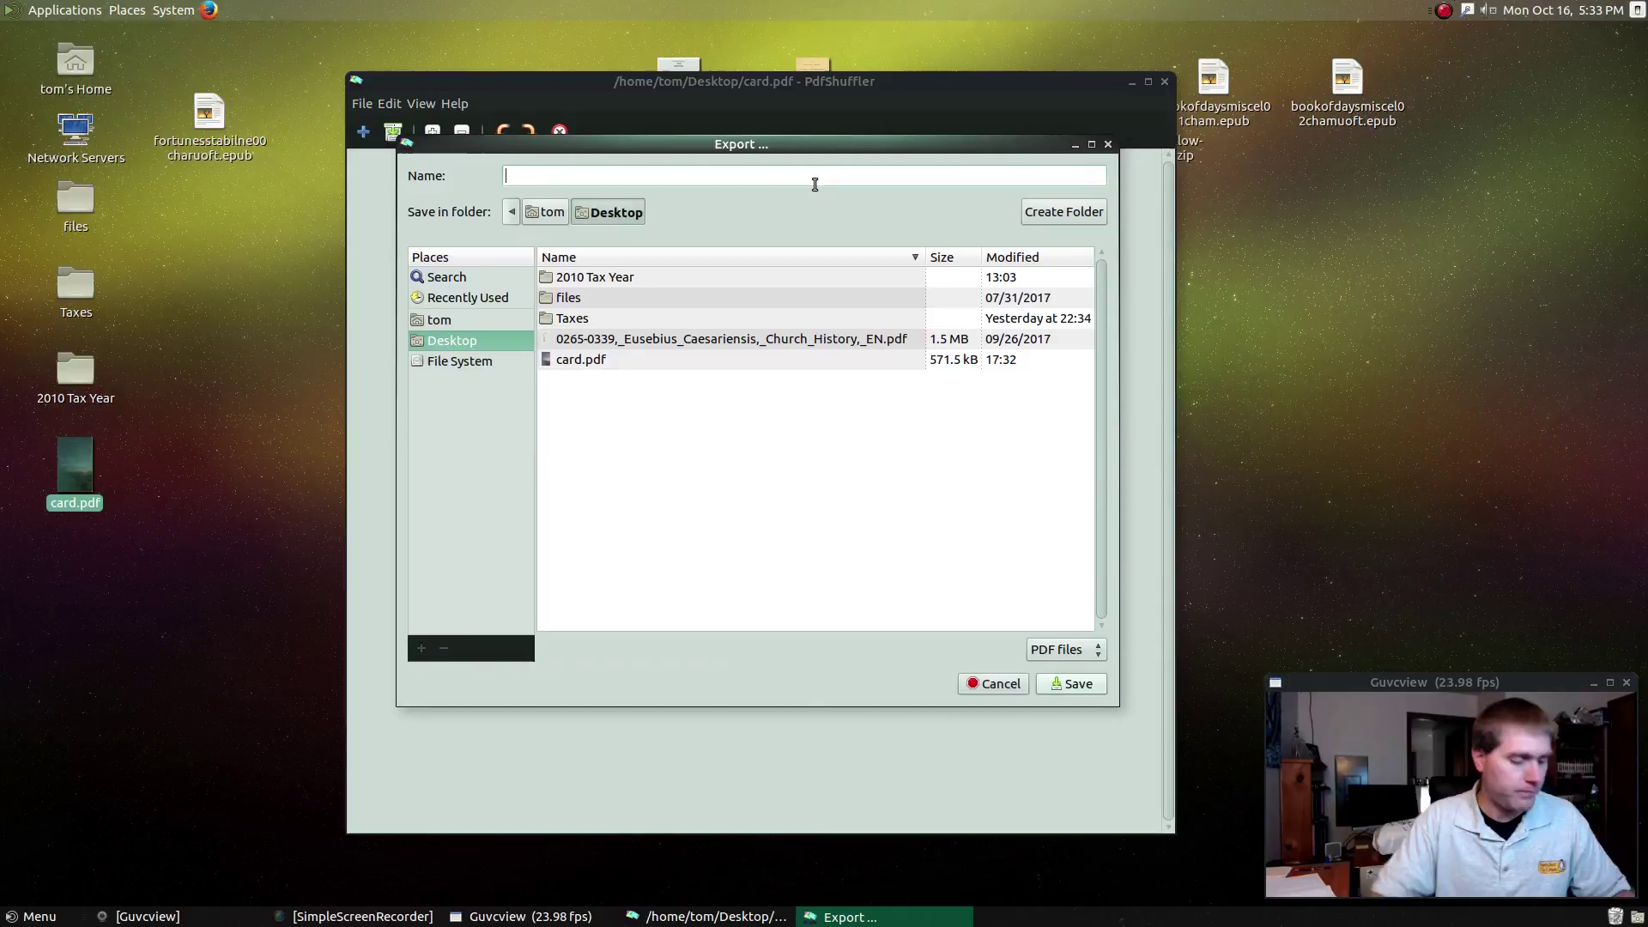
pyautogui.write('book2')
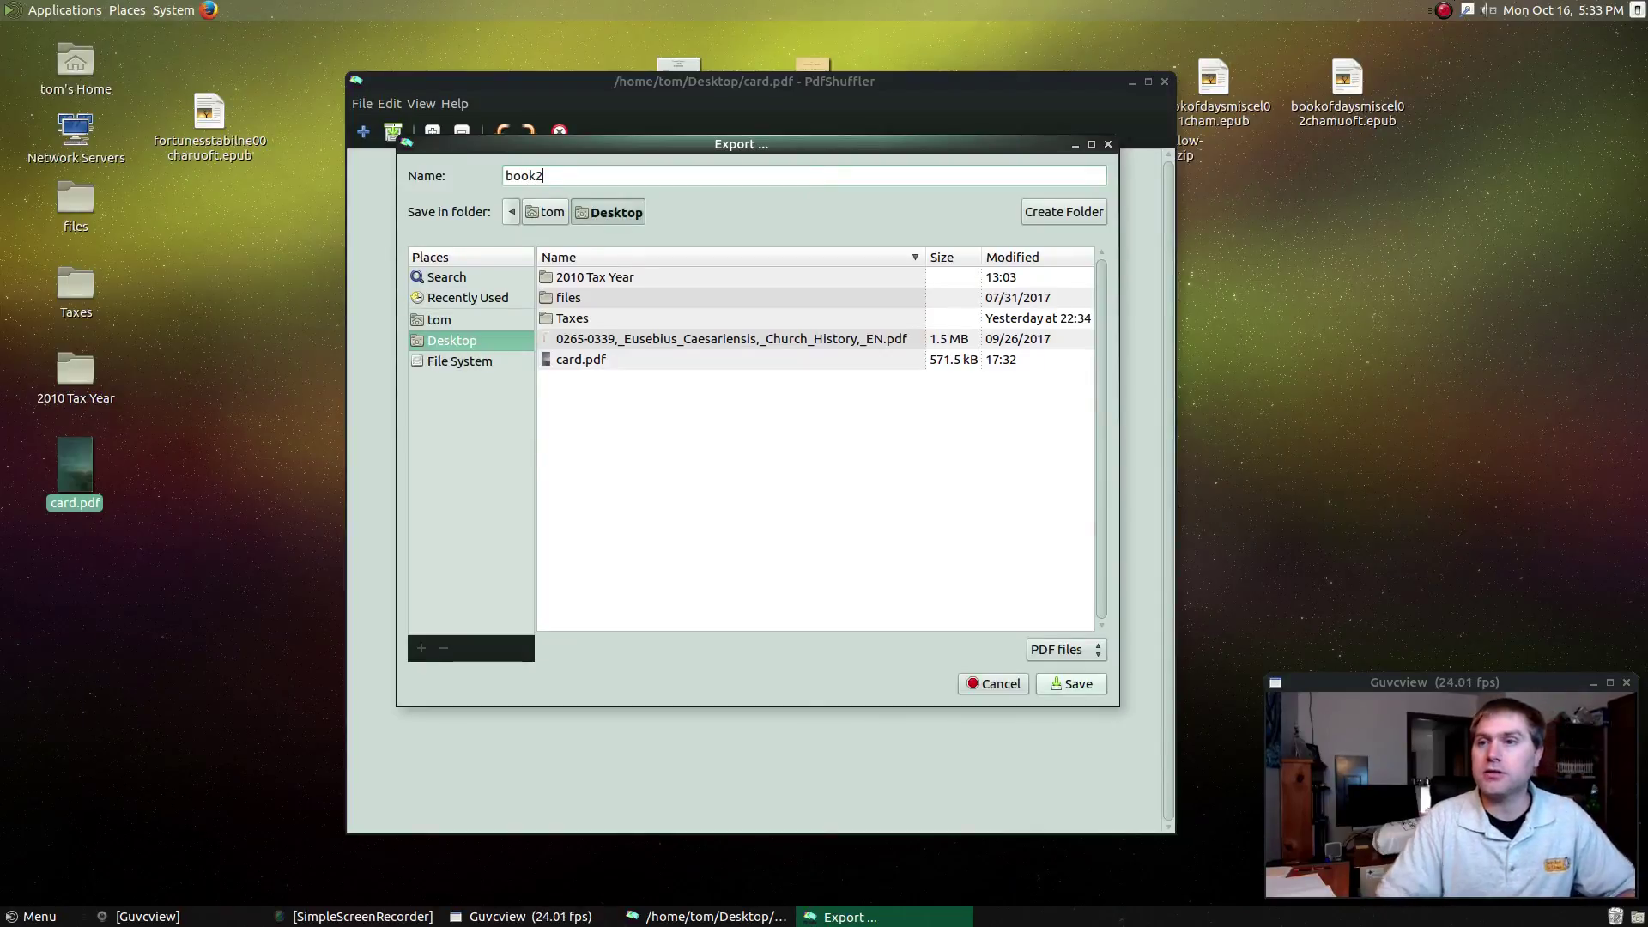
pyautogui.click(1072, 684)
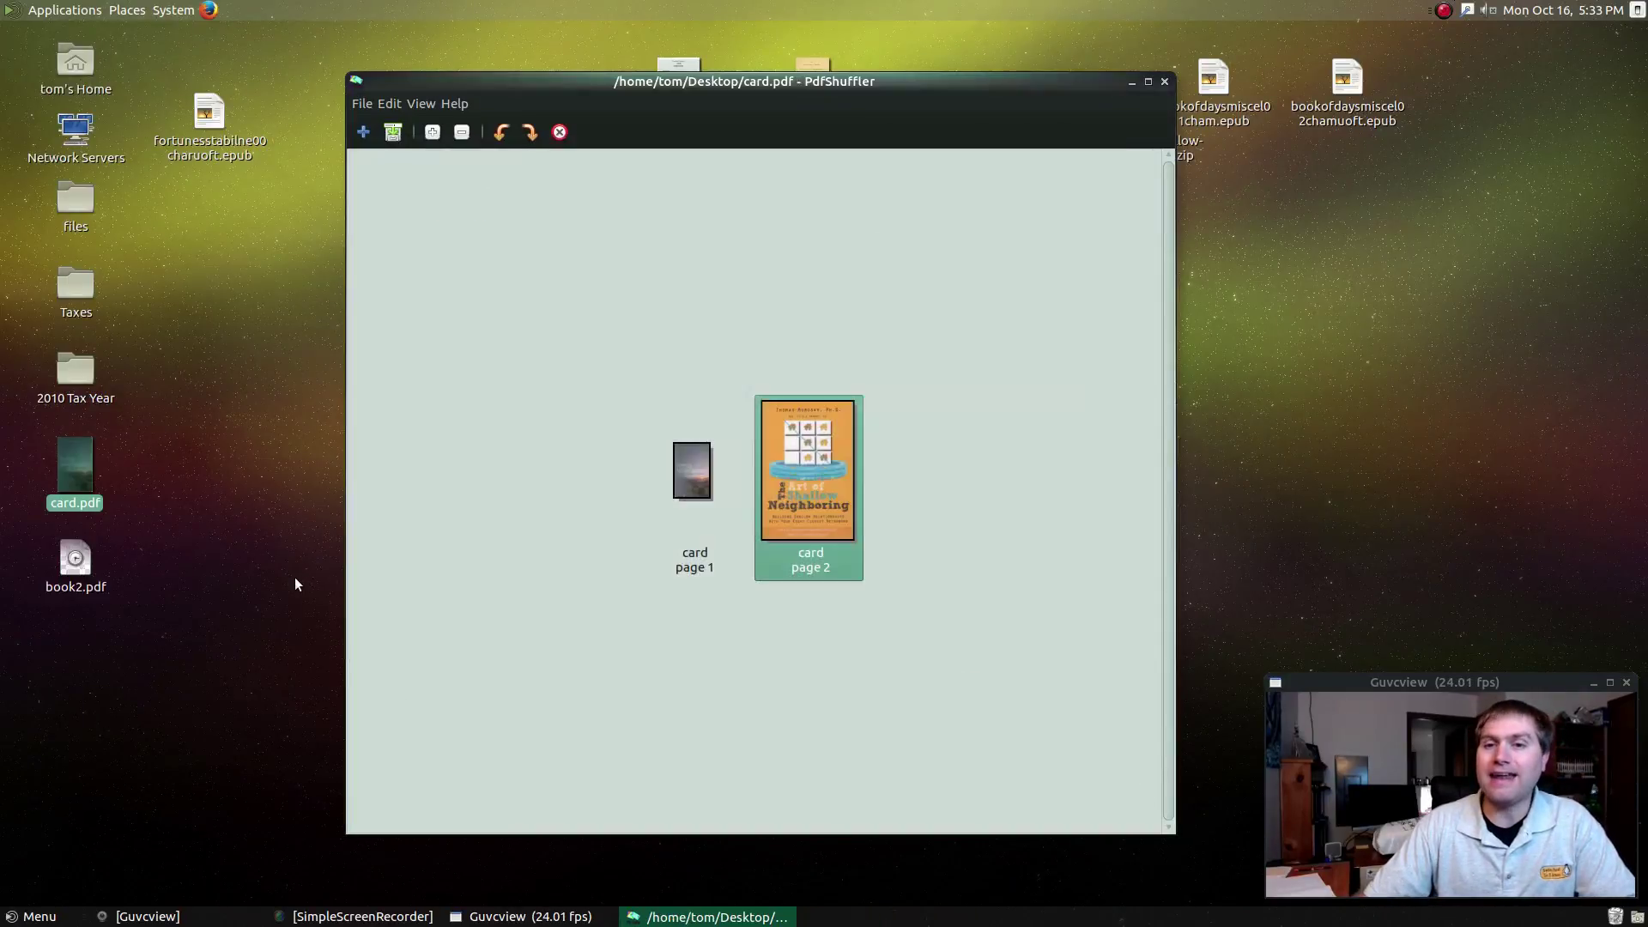
pyautogui.click(58, 600)
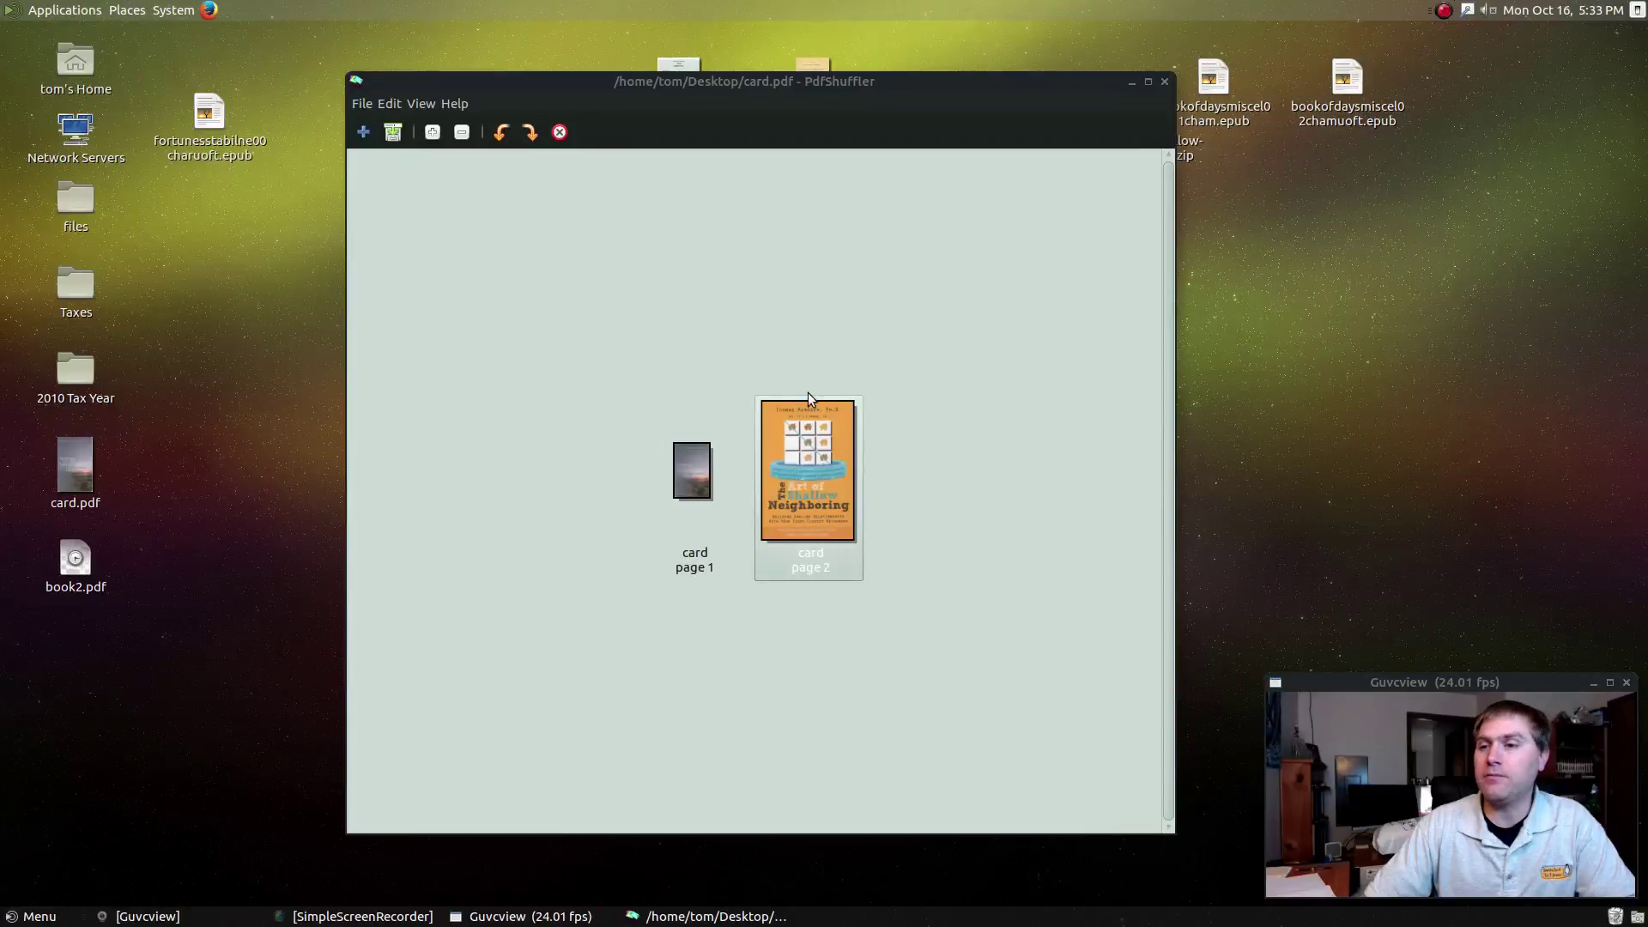
pyautogui.click(699, 503)
# Export card page 1 alone as book1.pdf.
pyautogui.click(809, 507)
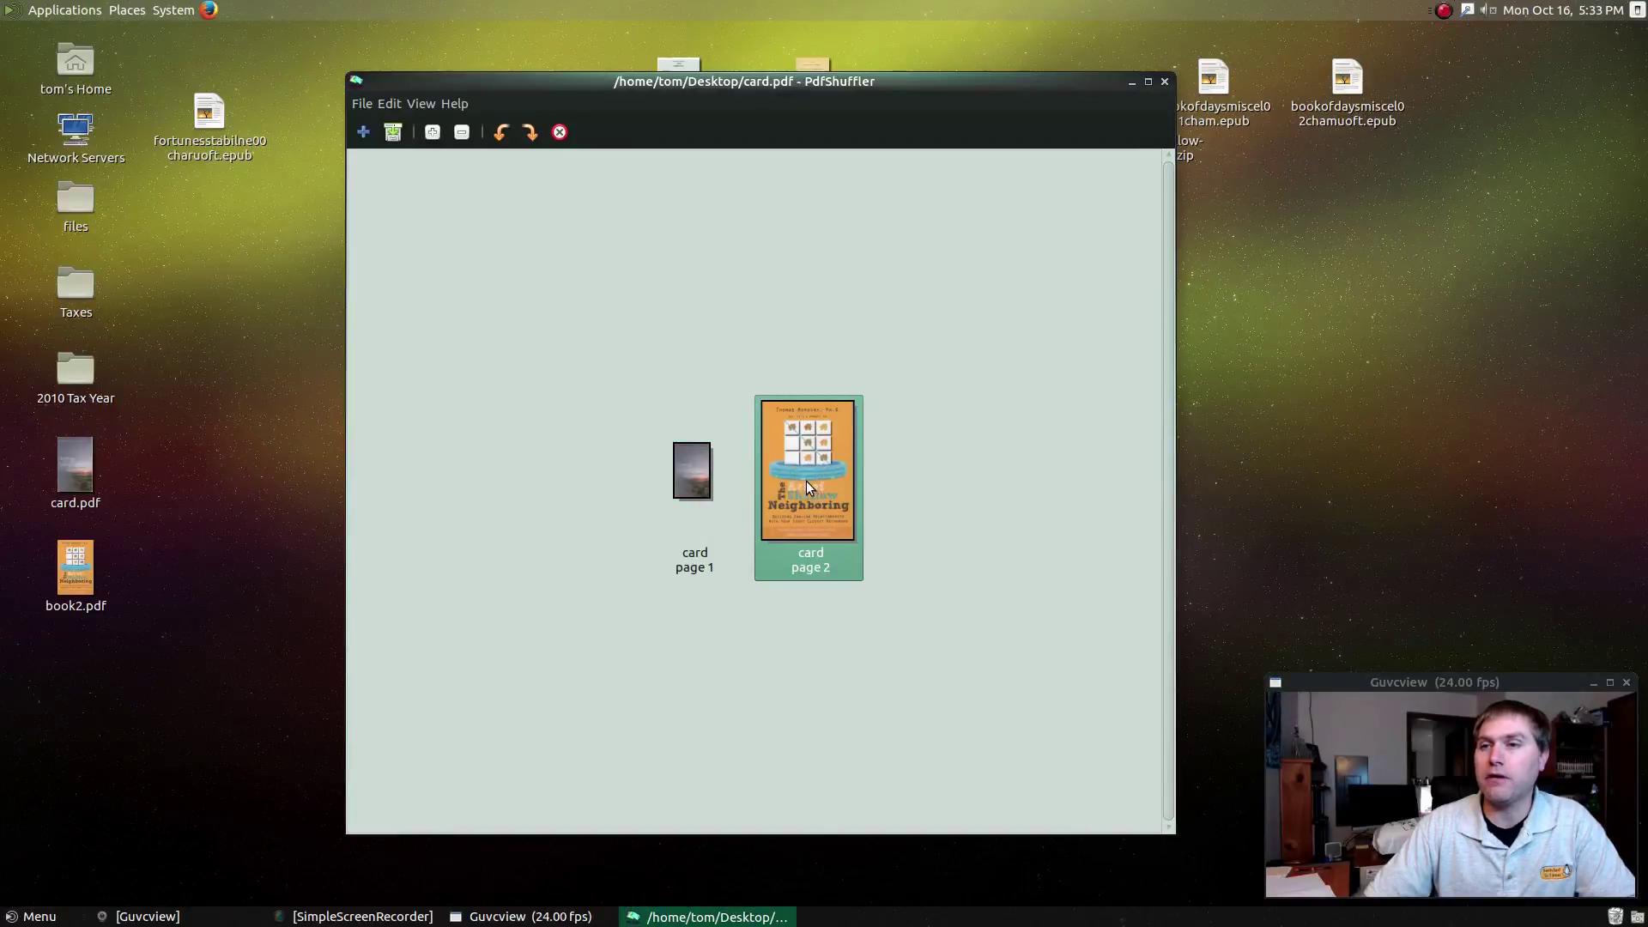
pyautogui.click(697, 474)
pyautogui.rightClick(696, 474)
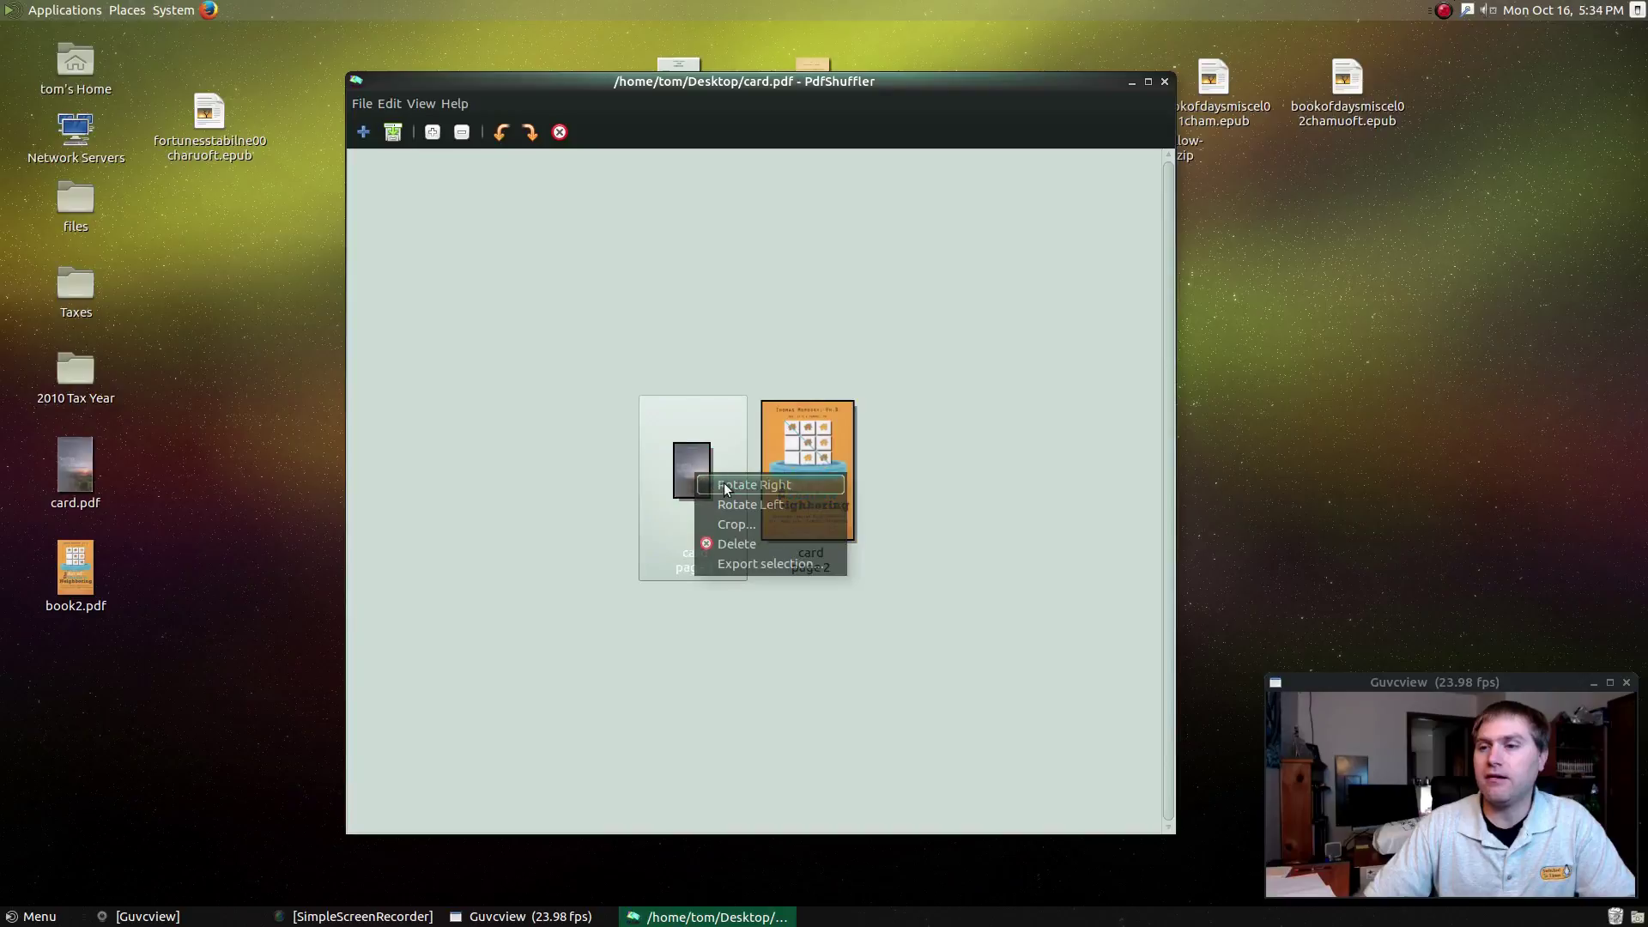
pyautogui.click(760, 561)
pyautogui.write('book1')
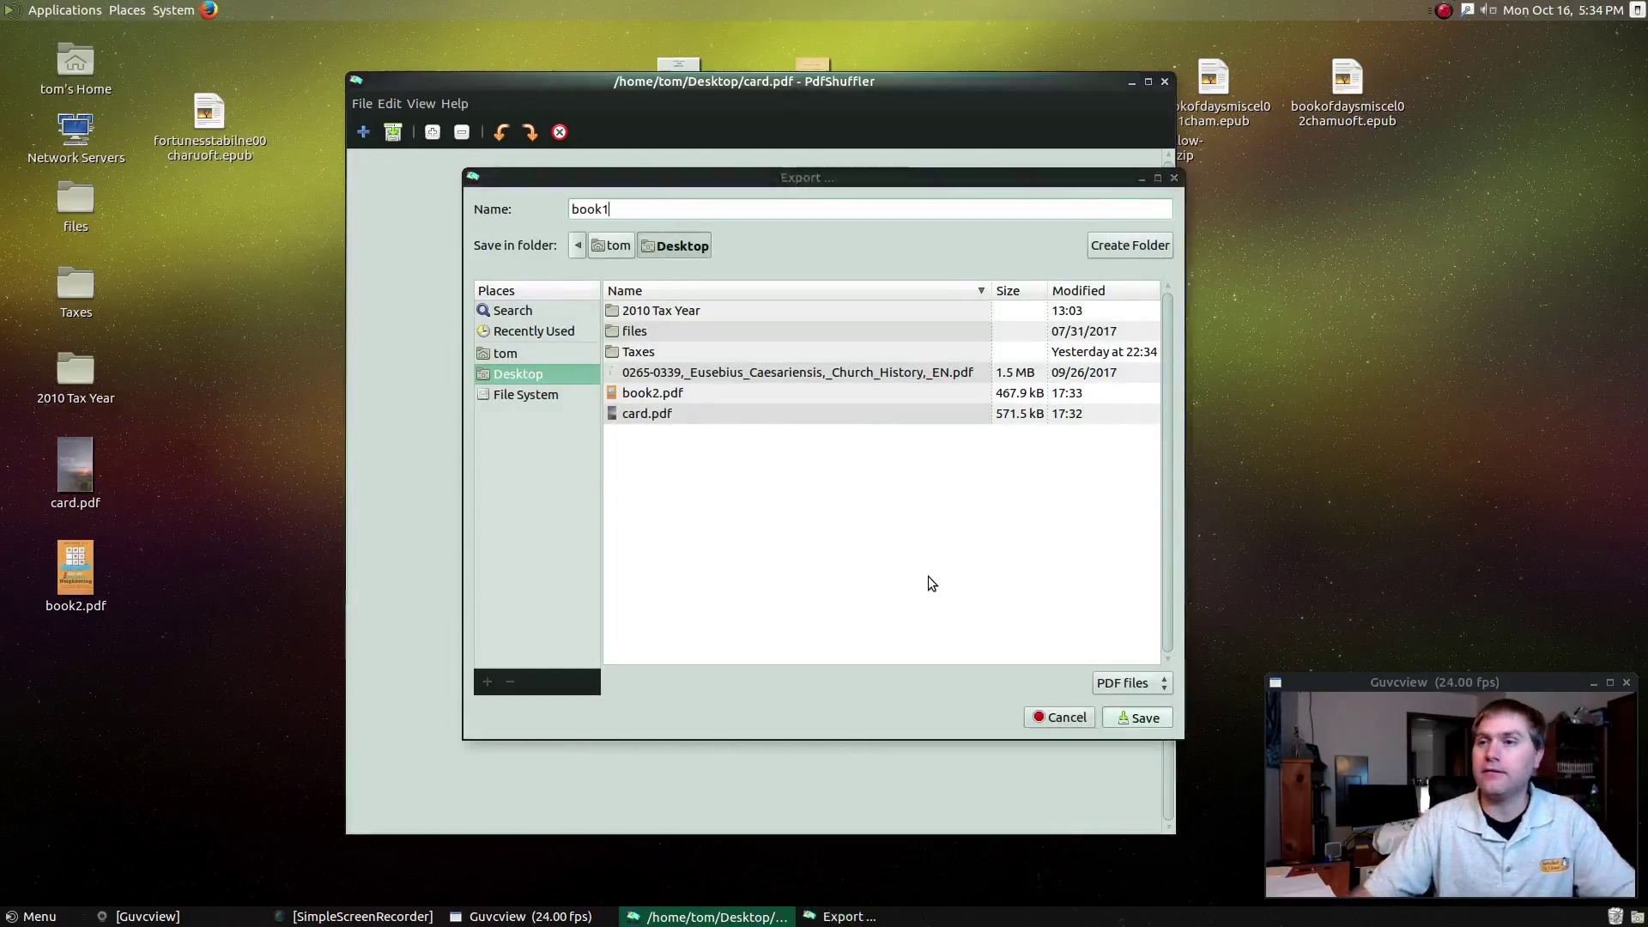
pyautogui.press('Return')
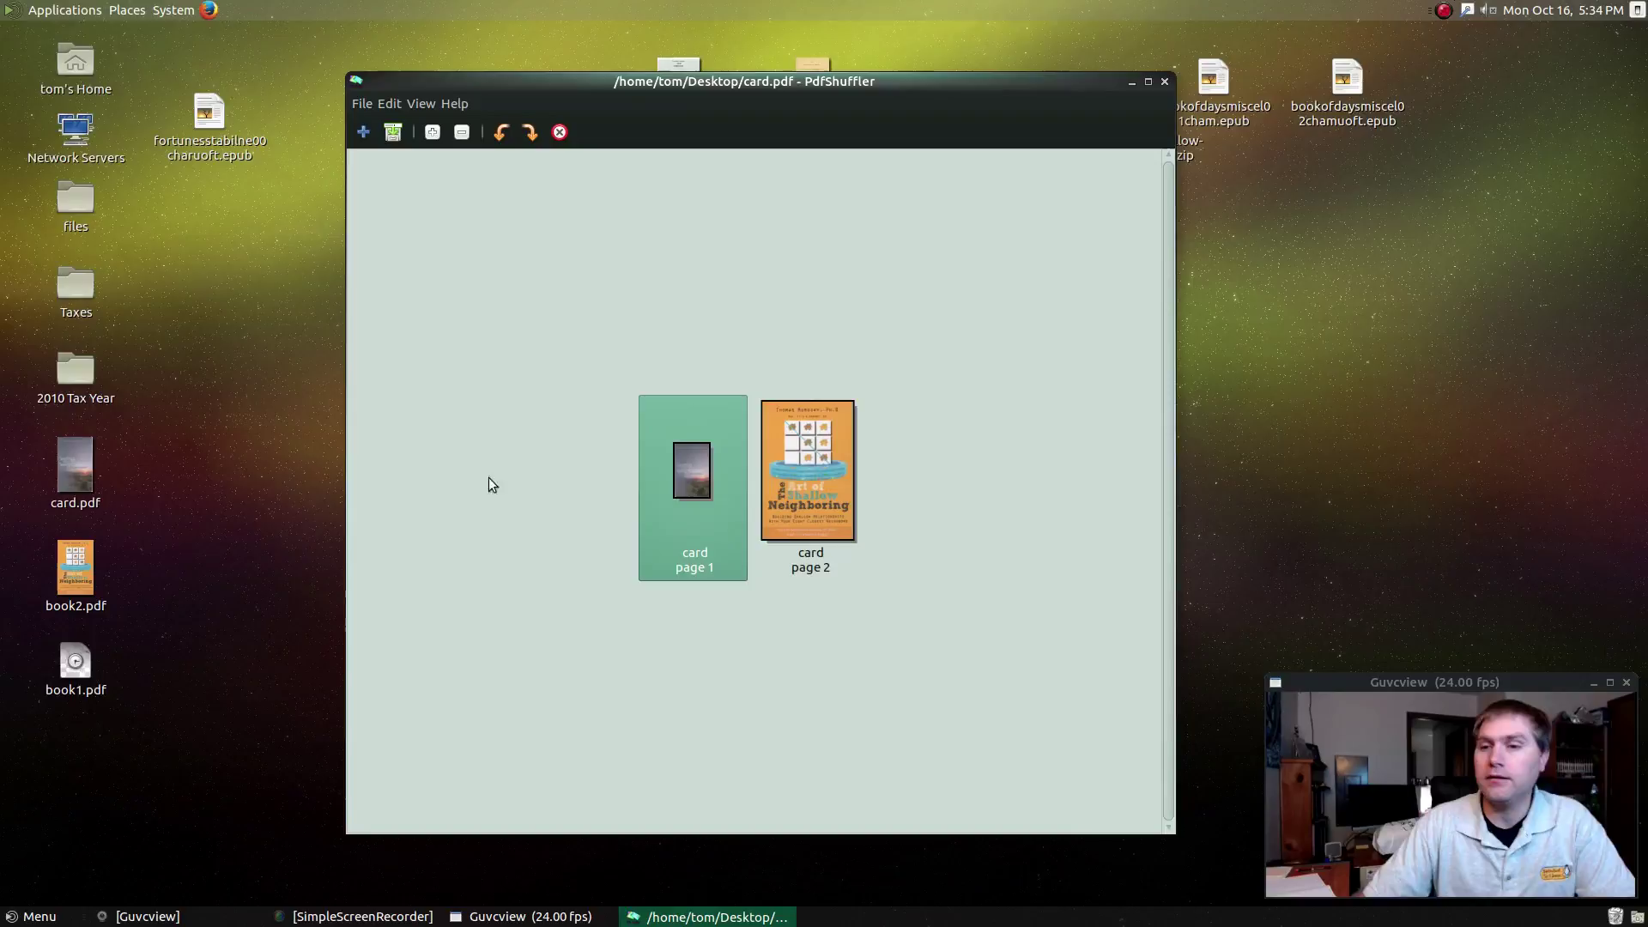
# Delete page 2 and import book2.pdf into the document.
pyautogui.click(816, 474)
pyautogui.press('Delete')
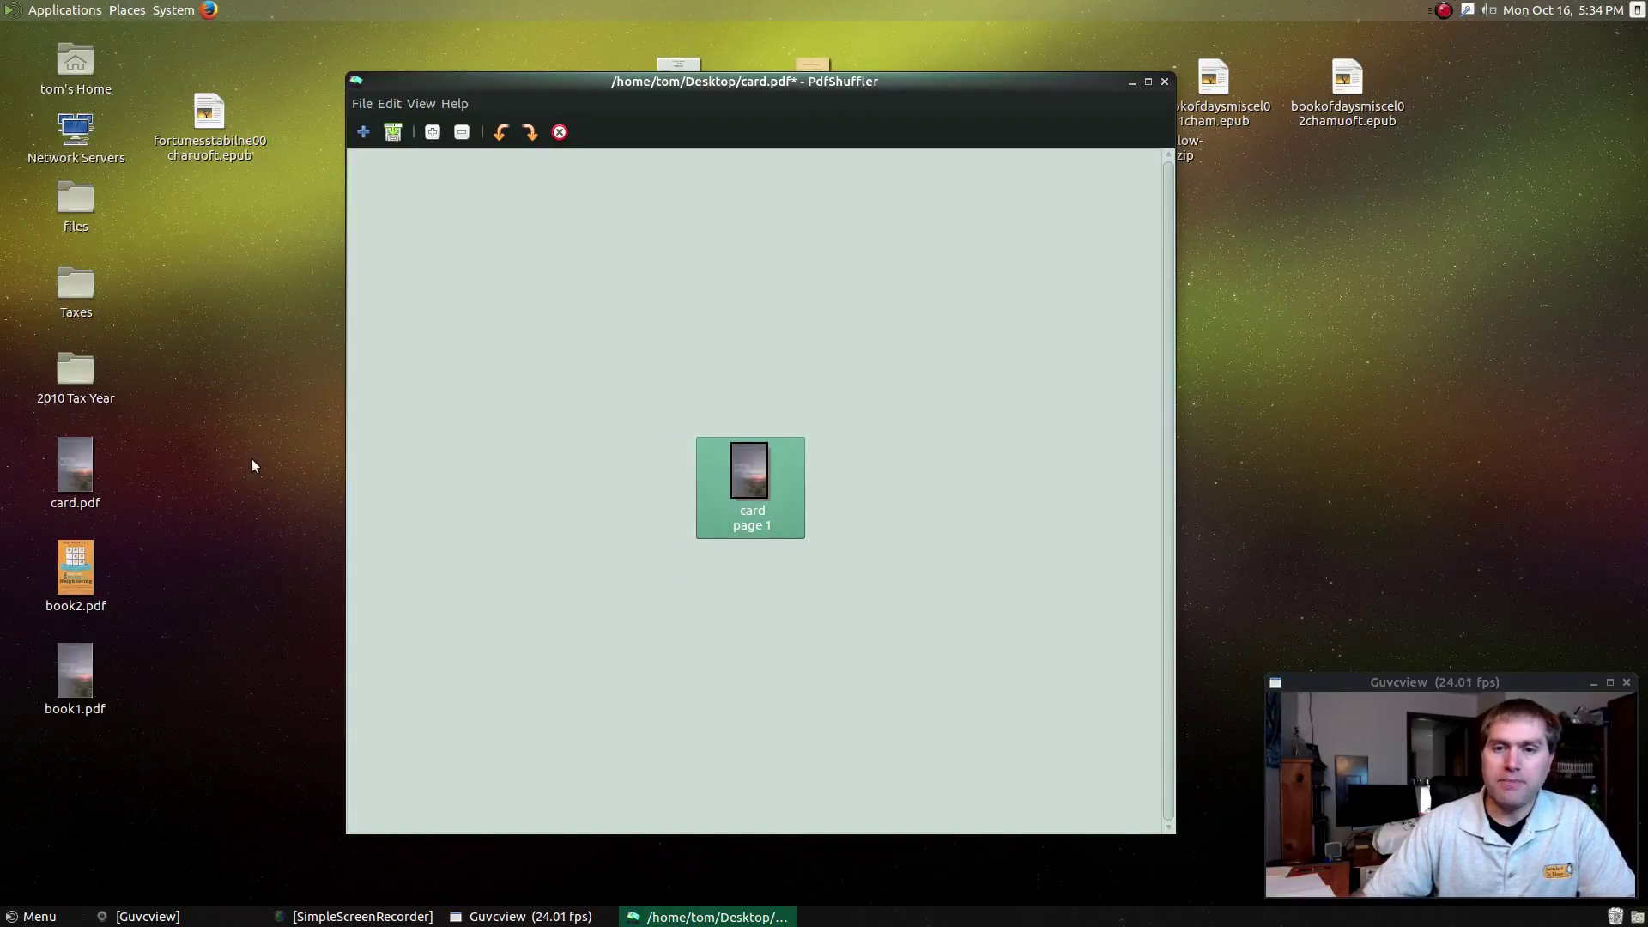
pyautogui.click(431, 131)
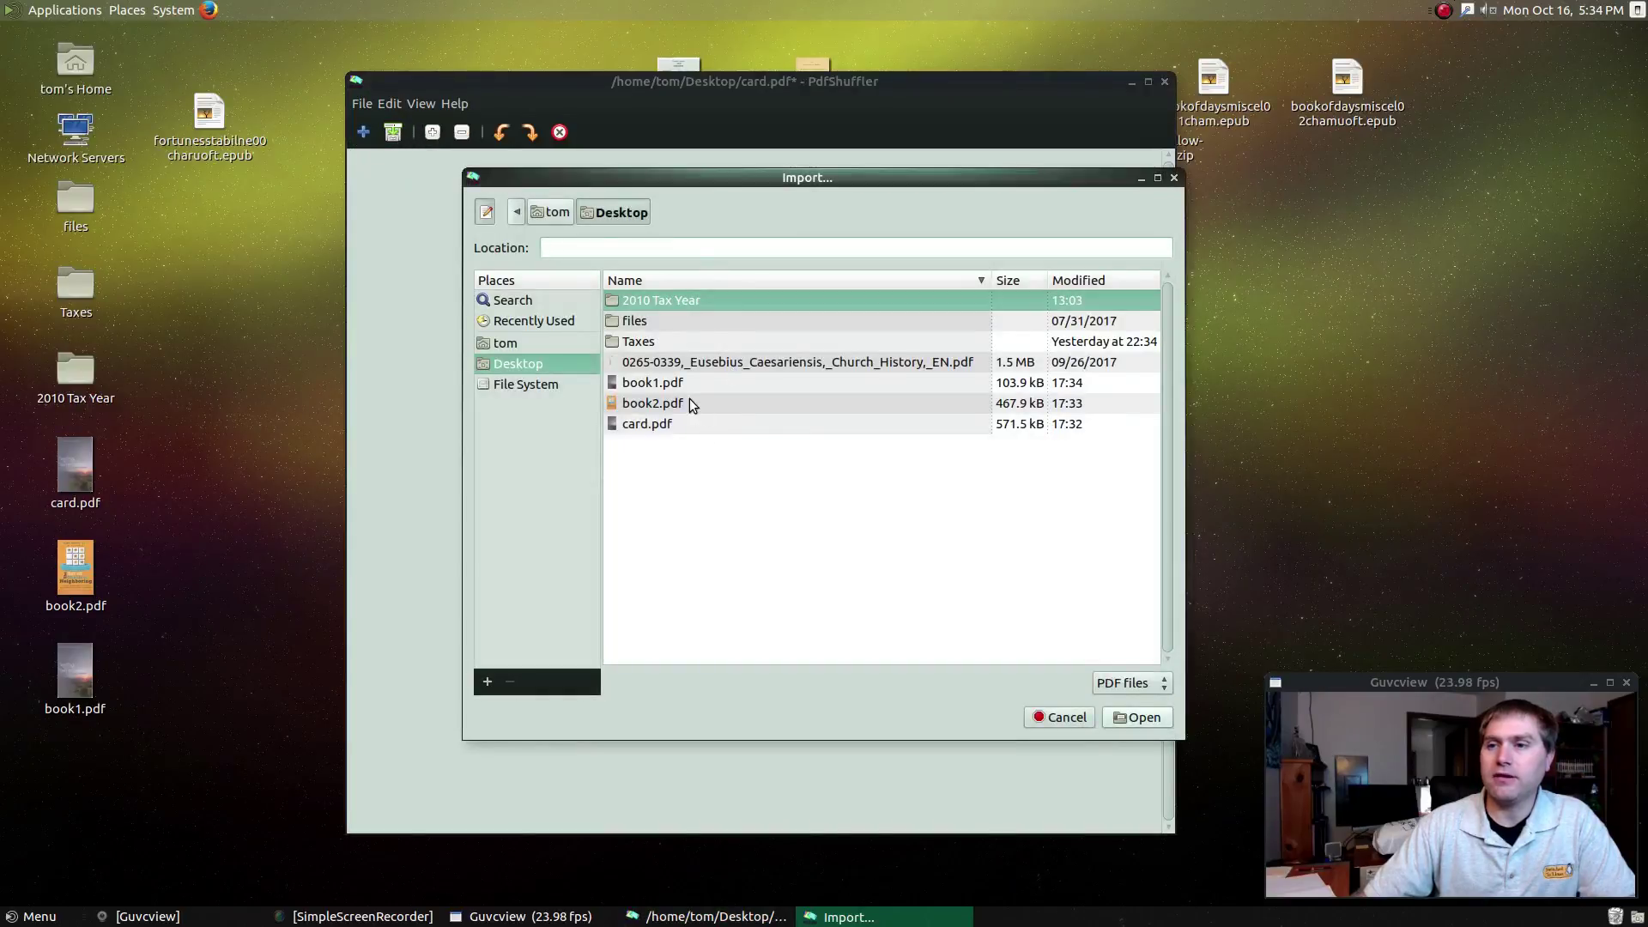
pyautogui.click(691, 403)
pyautogui.click(1138, 716)
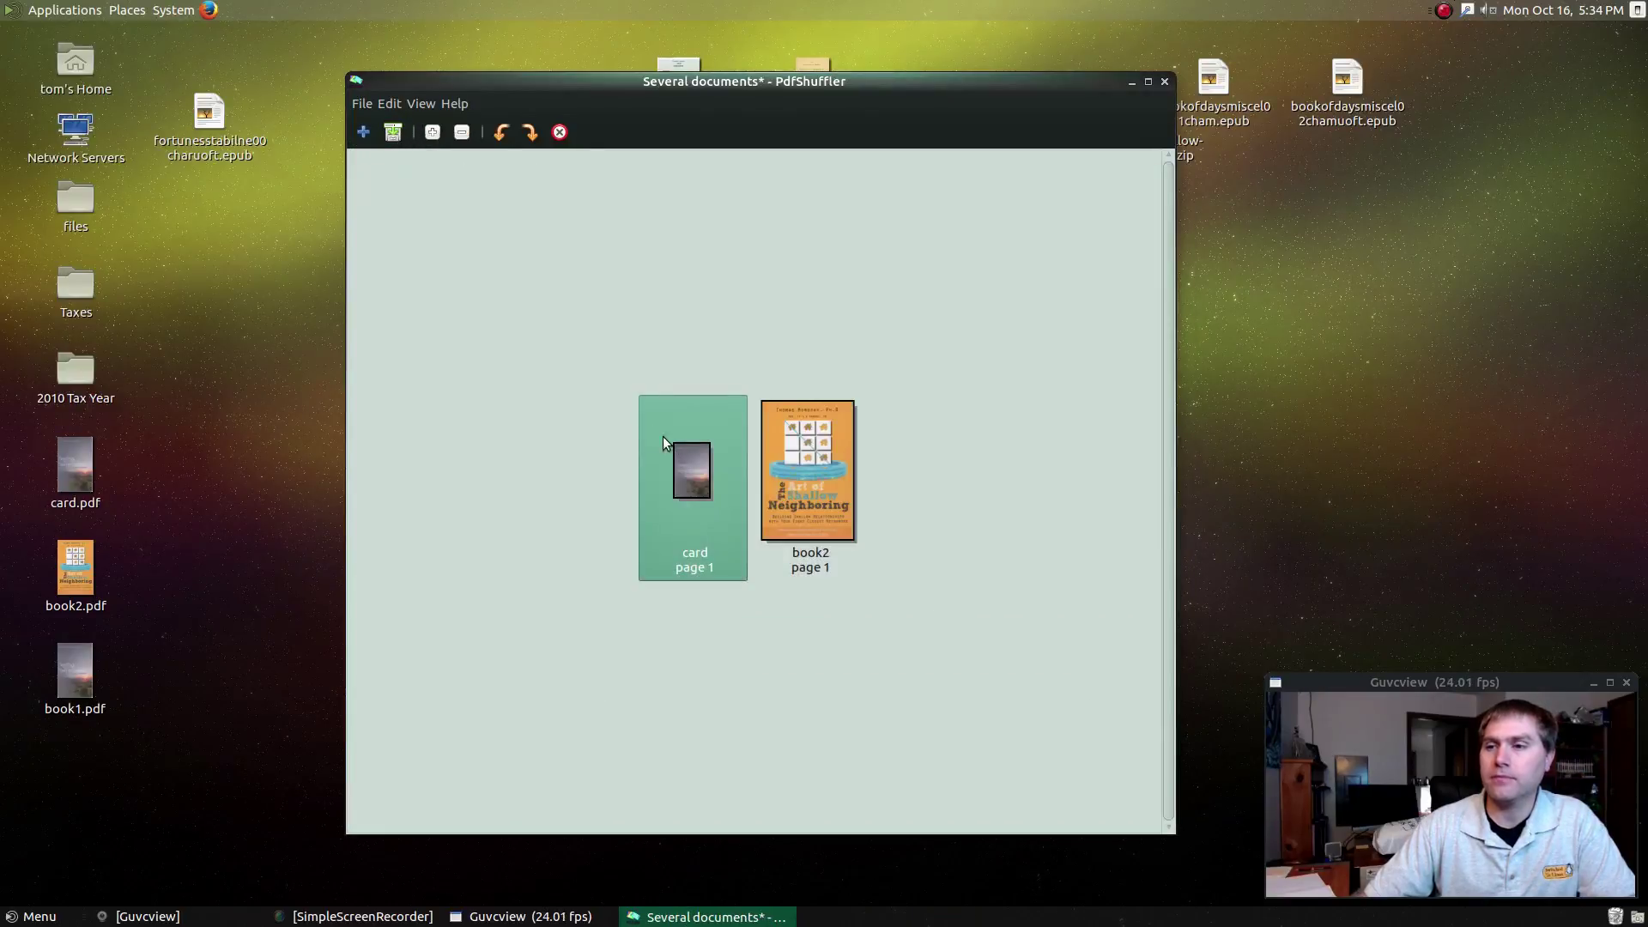
# Remove the selected card page, re-import card.pdf and delete its card page 2.
pyautogui.press('Delete')
pyautogui.click(393, 131)
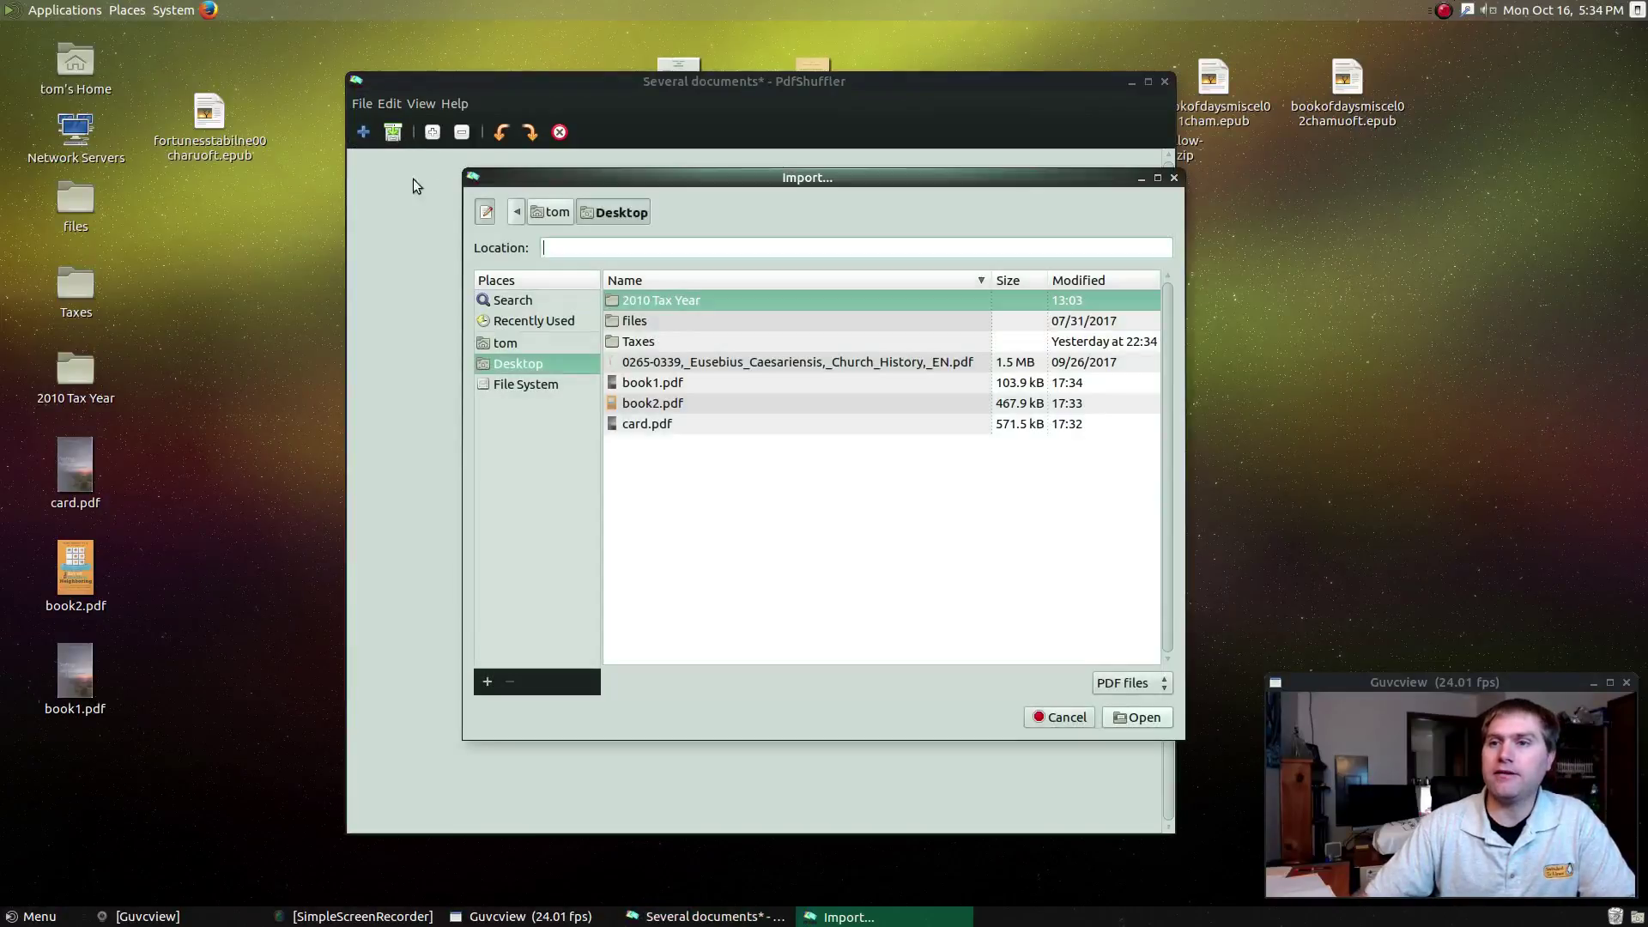
pyautogui.click(647, 424)
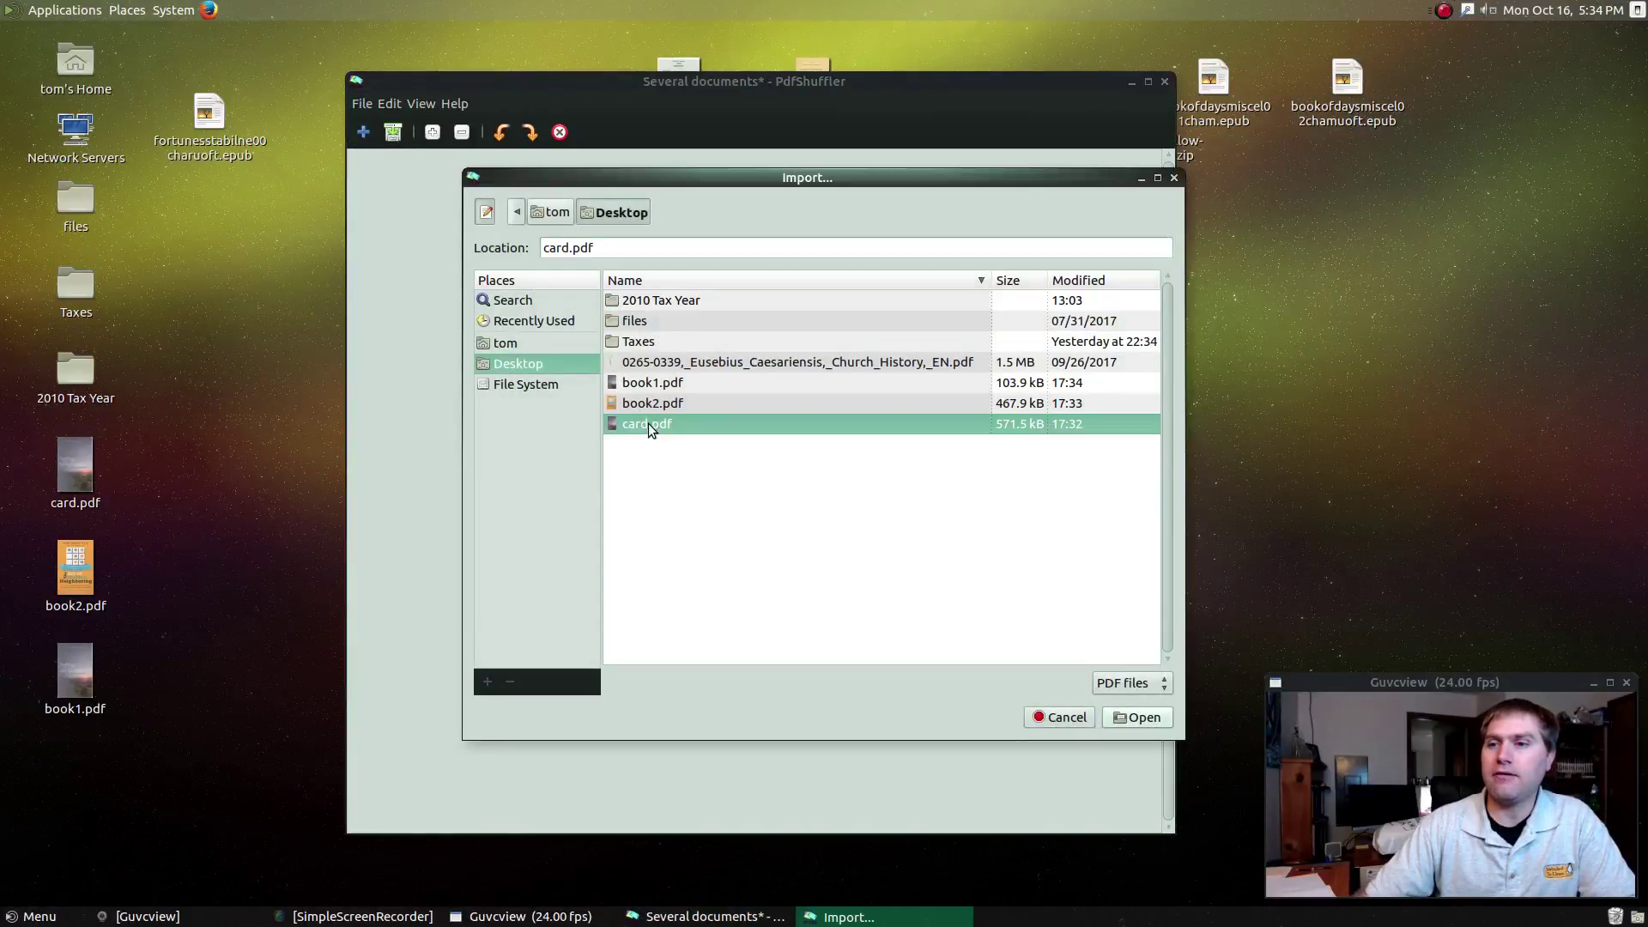
pyautogui.click(1121, 717)
pyautogui.click(894, 466)
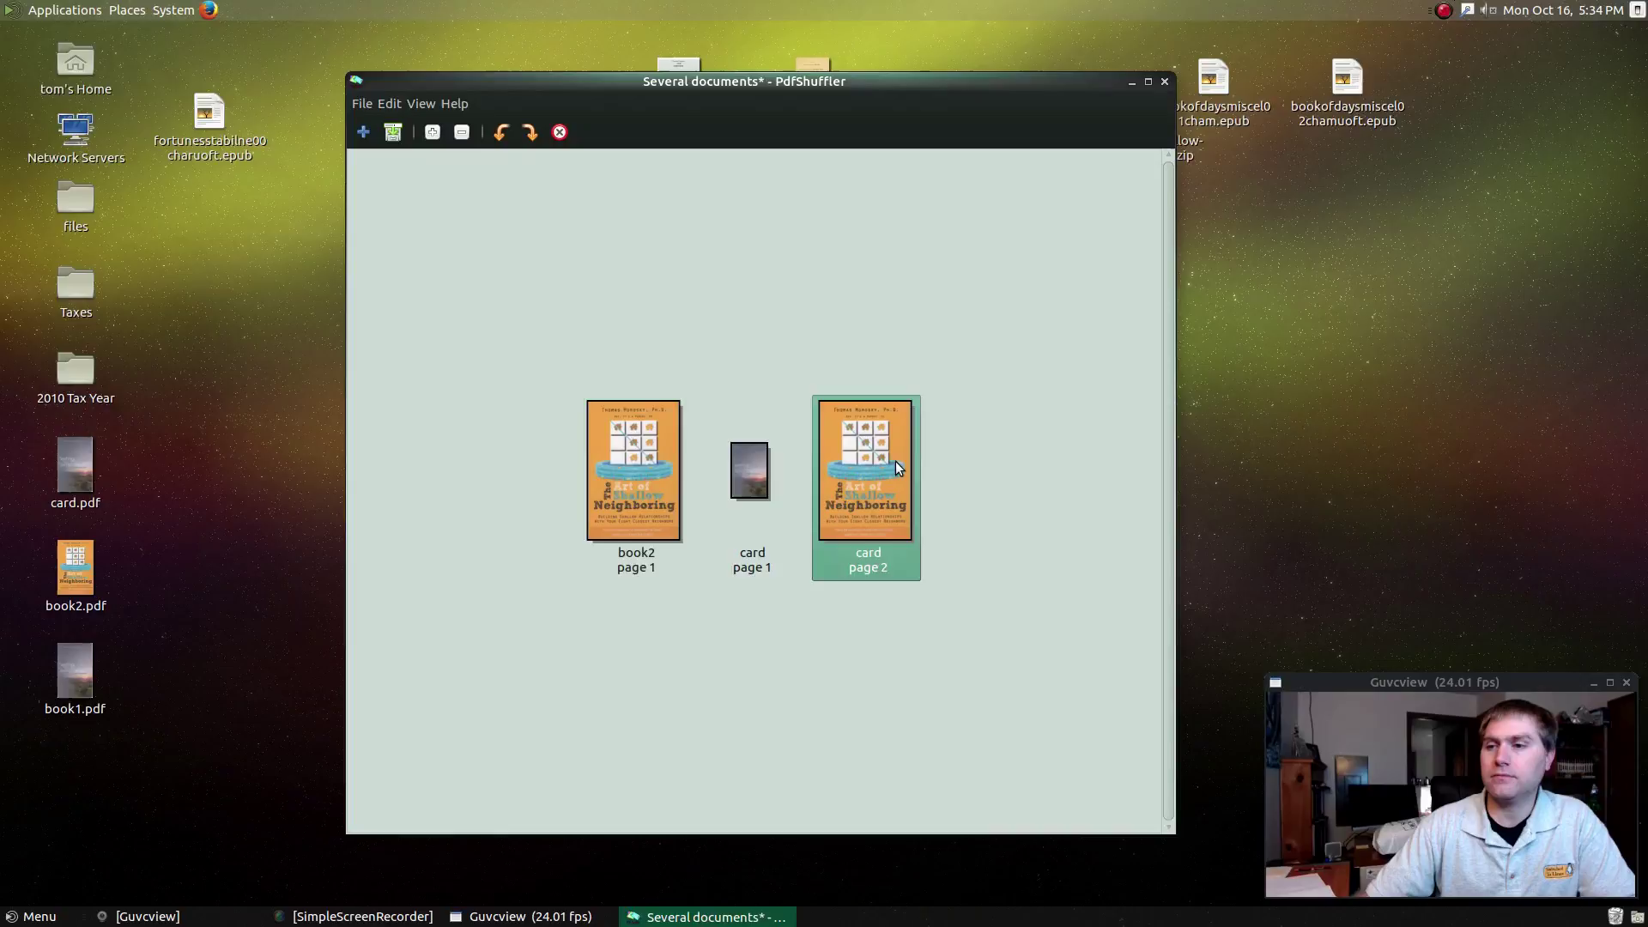
pyautogui.press('Delete')
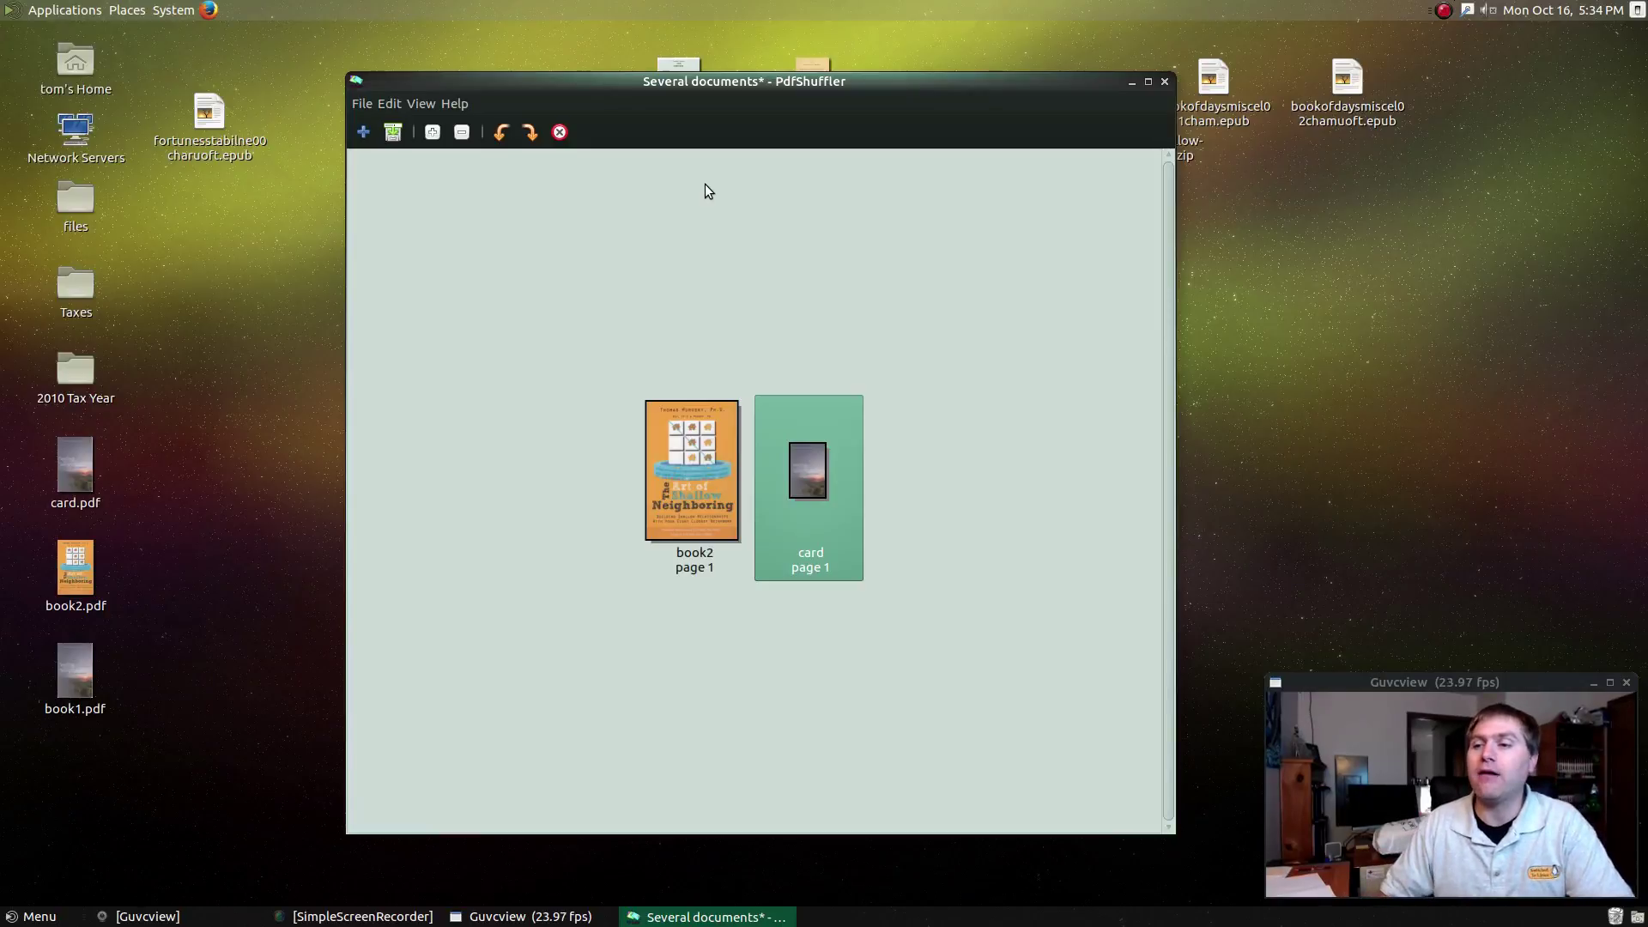
# Select both pages, view their actions menu without choosing, and close PDF-Shuffler.
pyautogui.keyDown('ctrl'); pyautogui.click(701, 467); pyautogui.keyUp('ctrl')
pyautogui.rightClick(701, 467)
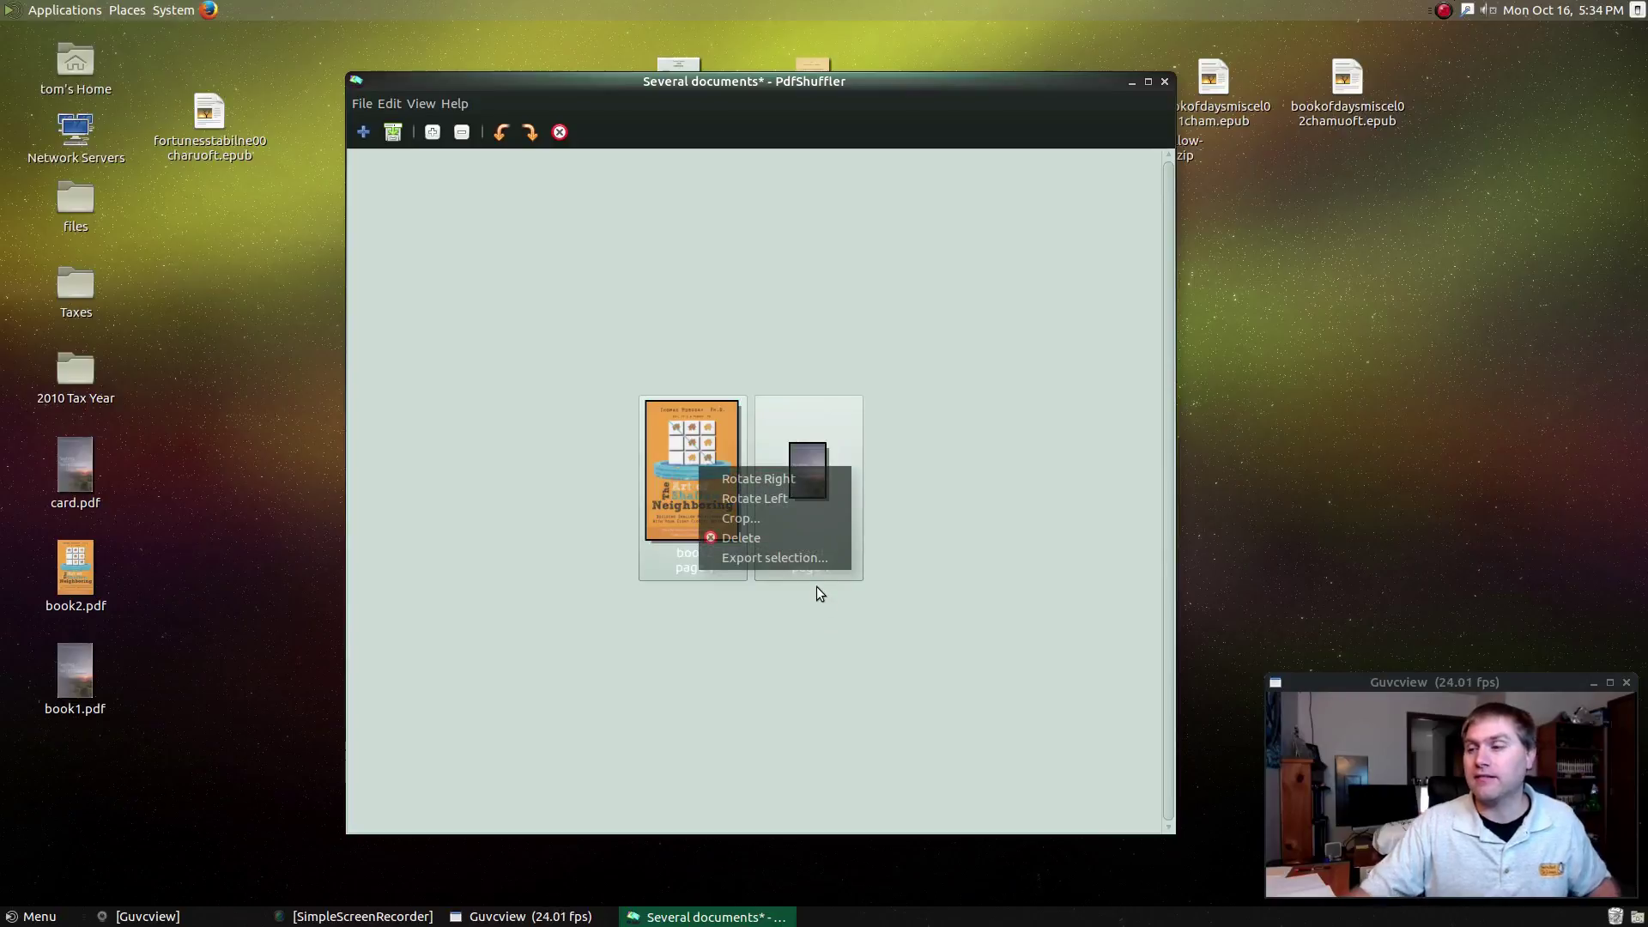
pyautogui.click(936, 514)
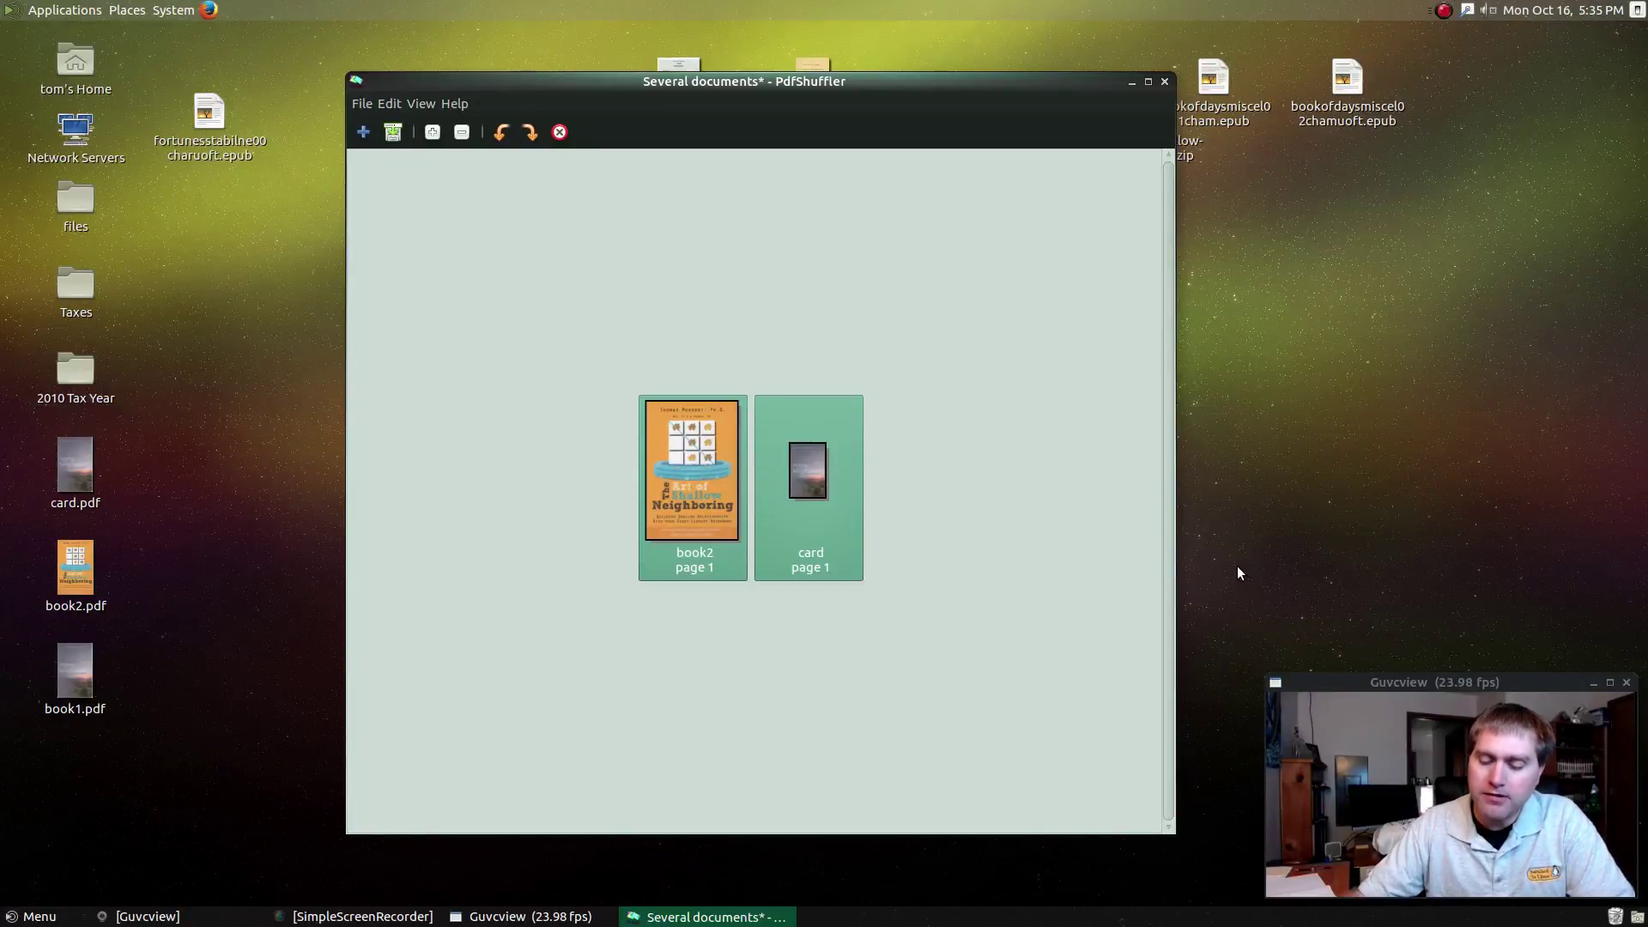
pyautogui.click(1165, 84)
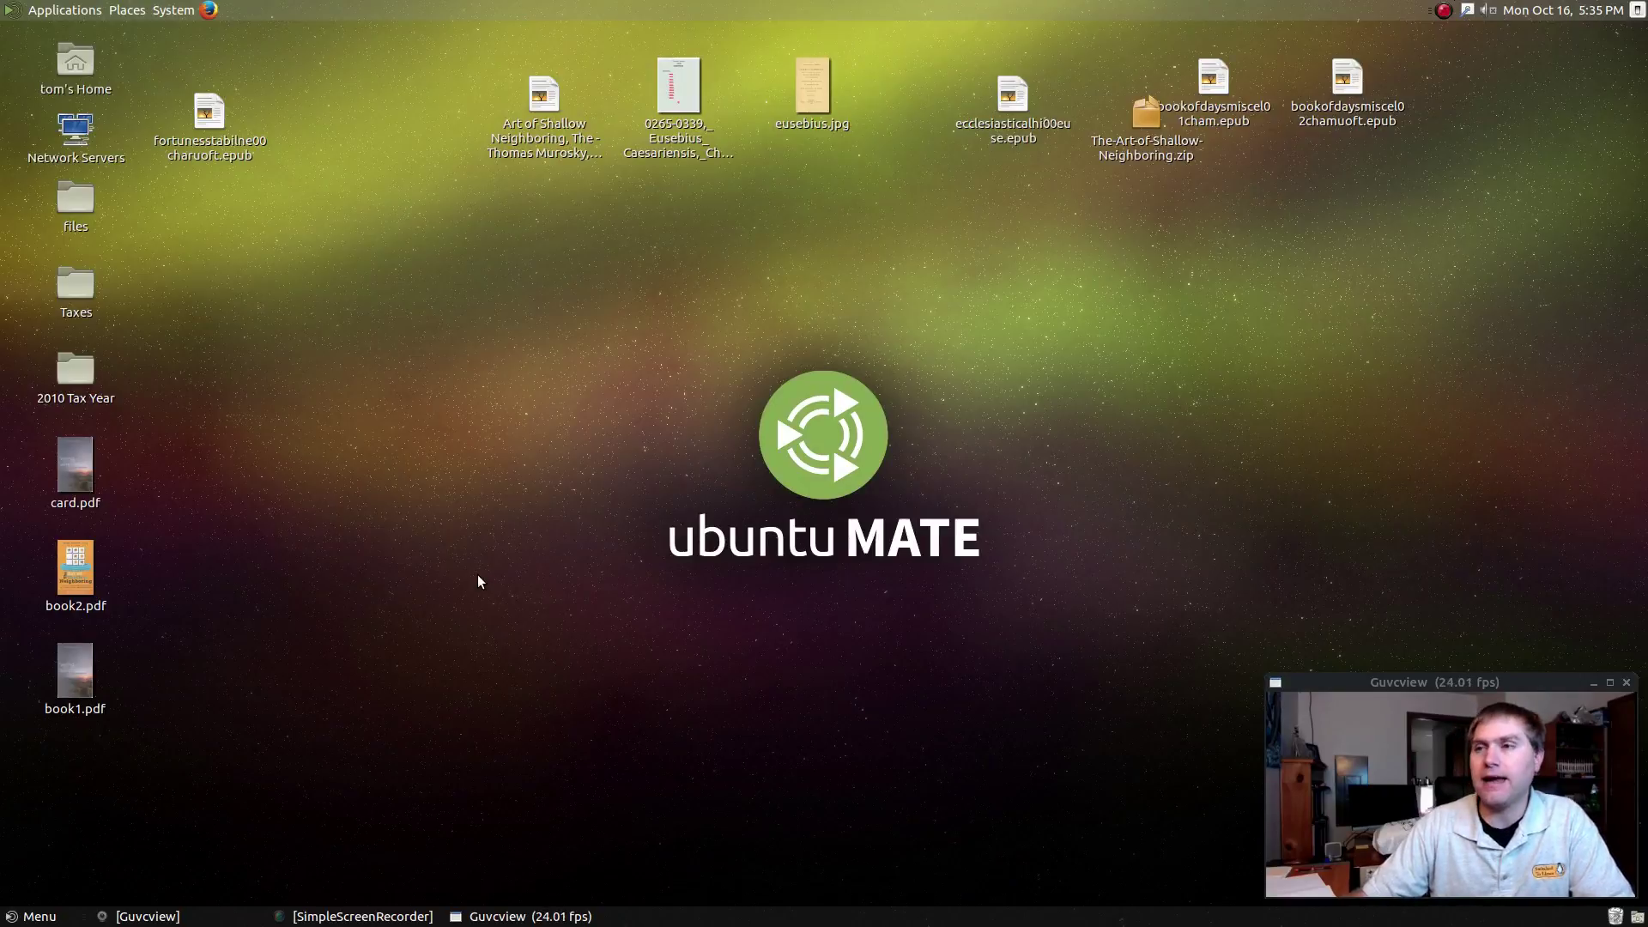
# Launch Kid3 from the menu search 'kid'.
pyautogui.click(34, 915)
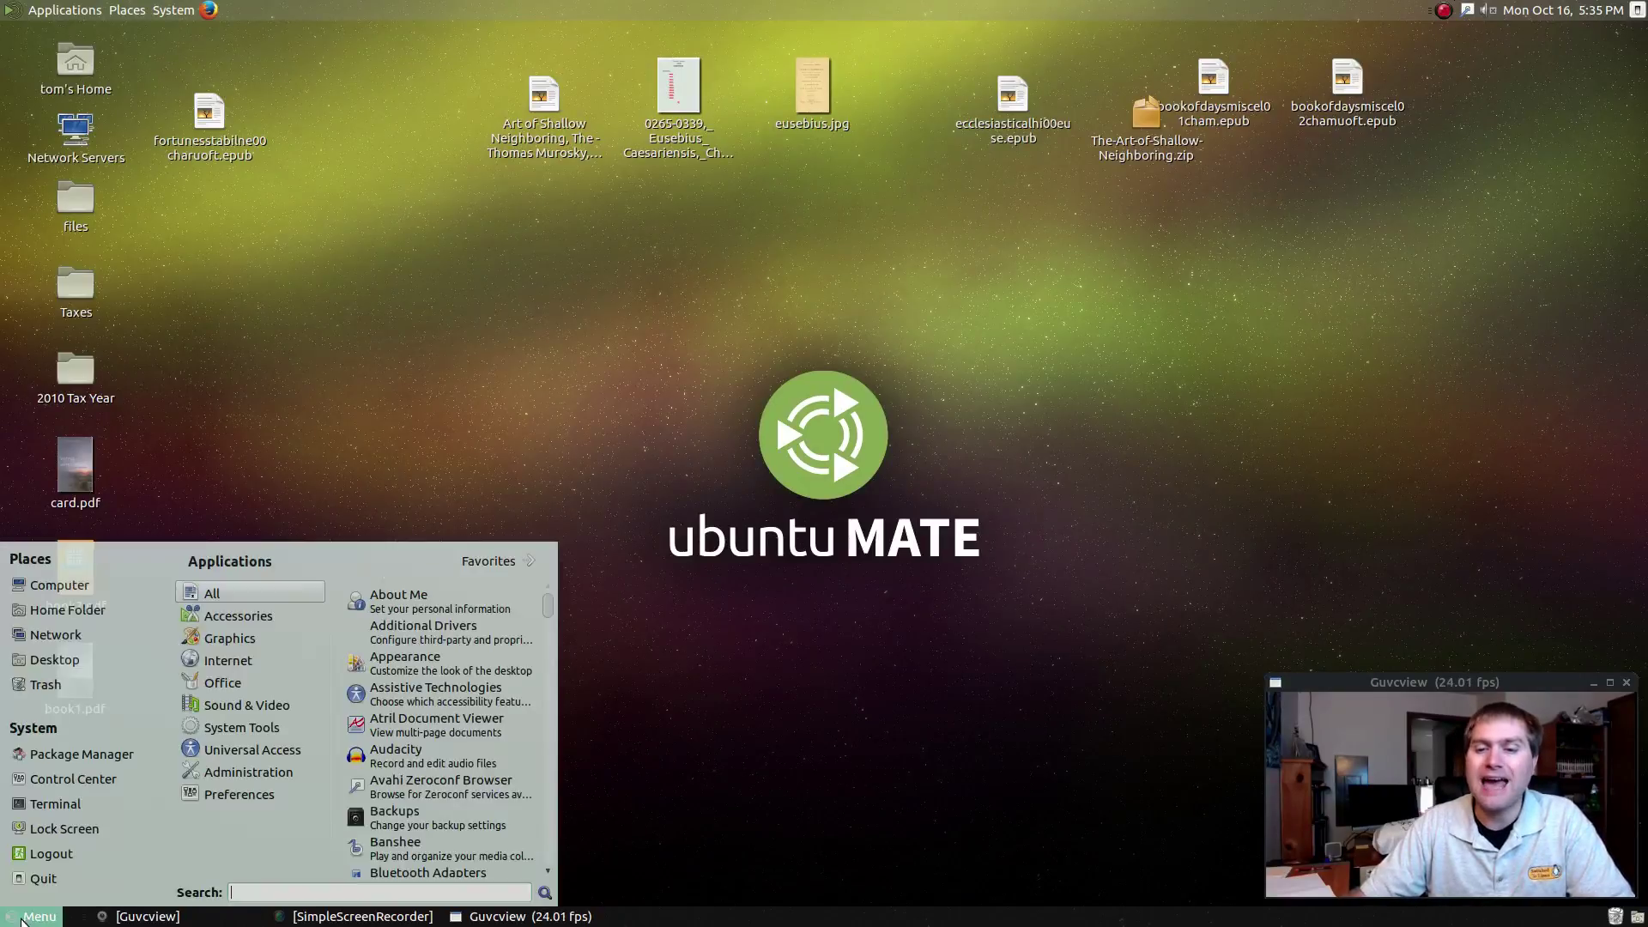
pyautogui.write('kid')
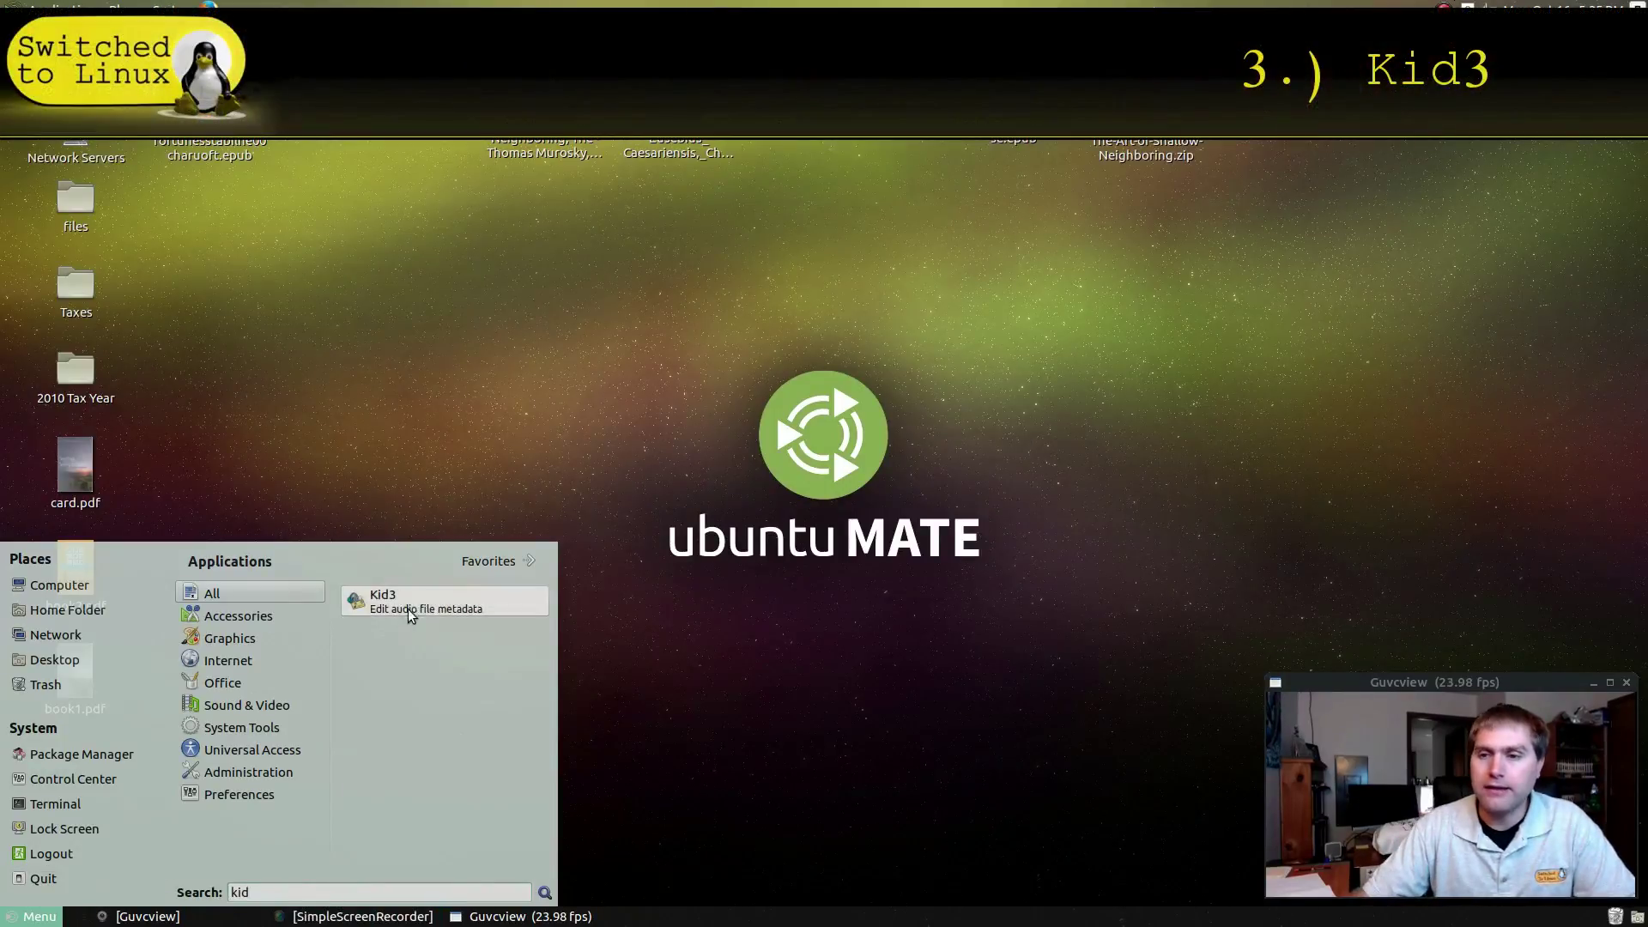
pyautogui.click(409, 605)
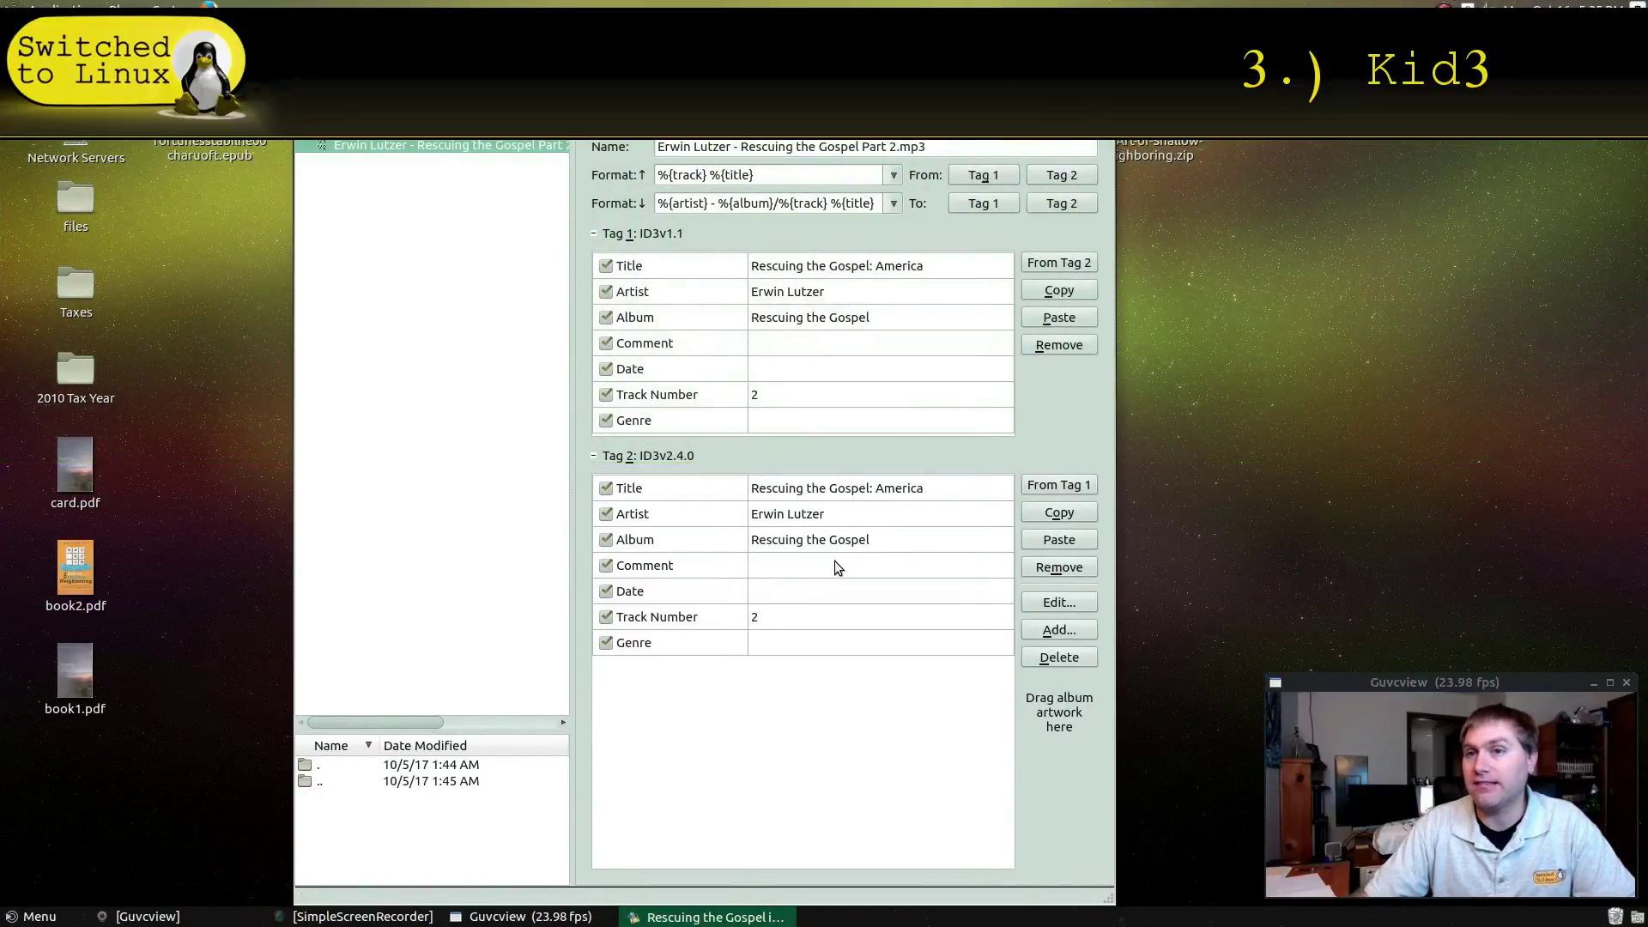
# Go up to Music, open Chronicles of Narnia and expand 3 The Horse and His Boy.
pyautogui.click(317, 764)
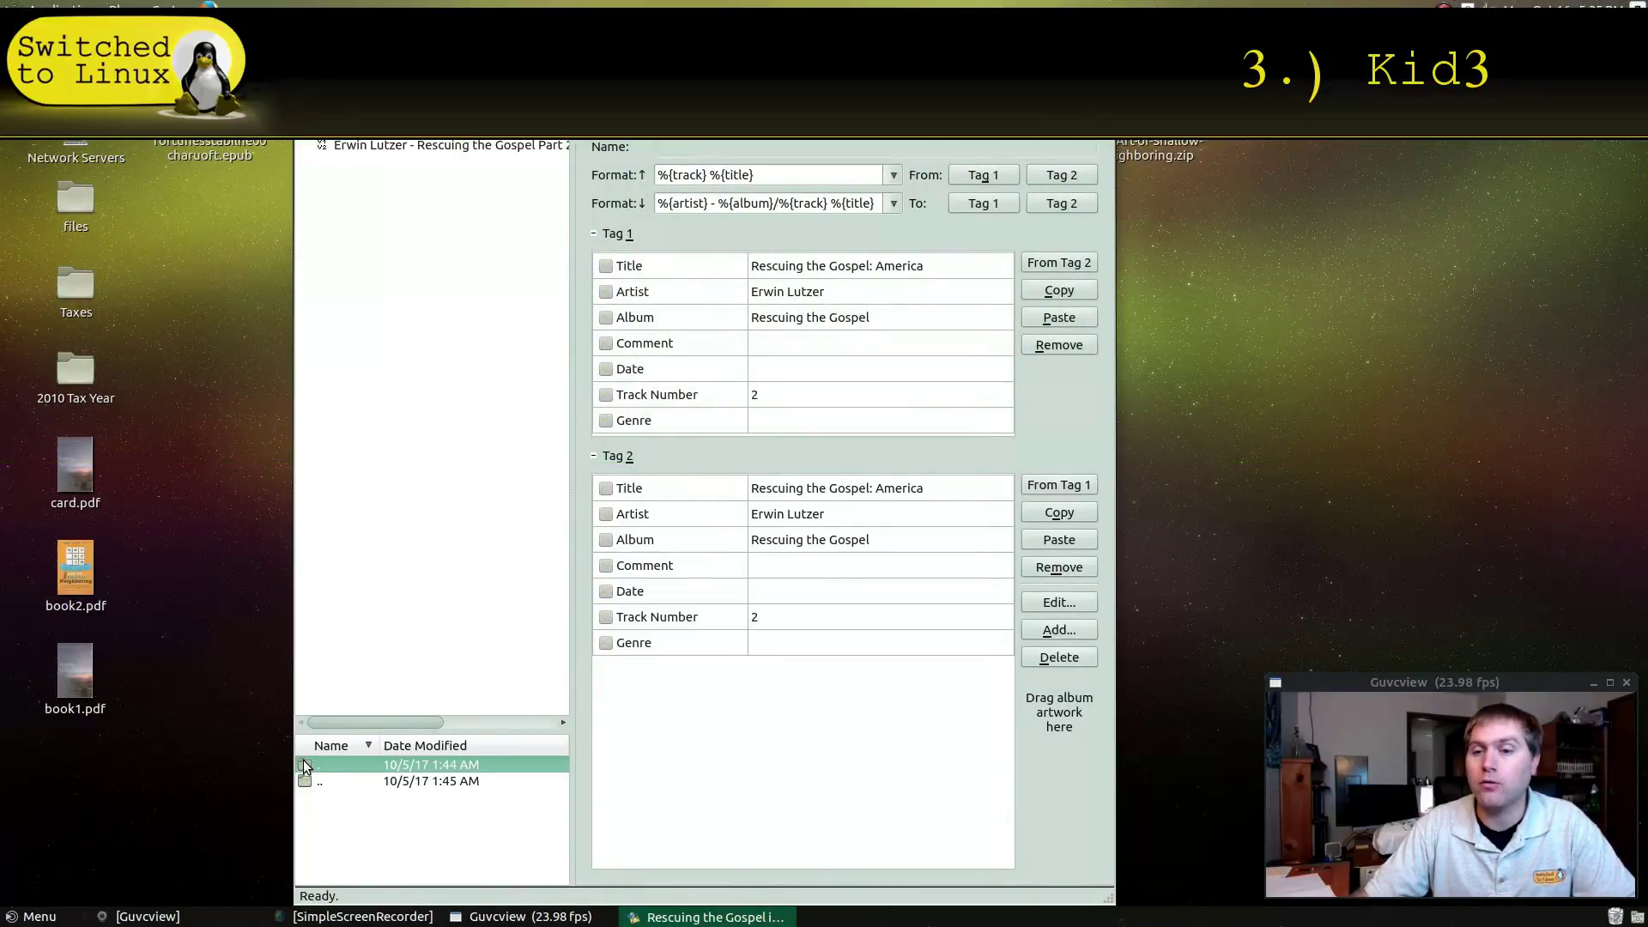
pyautogui.click(315, 781)
pyautogui.doubleClick(314, 781)
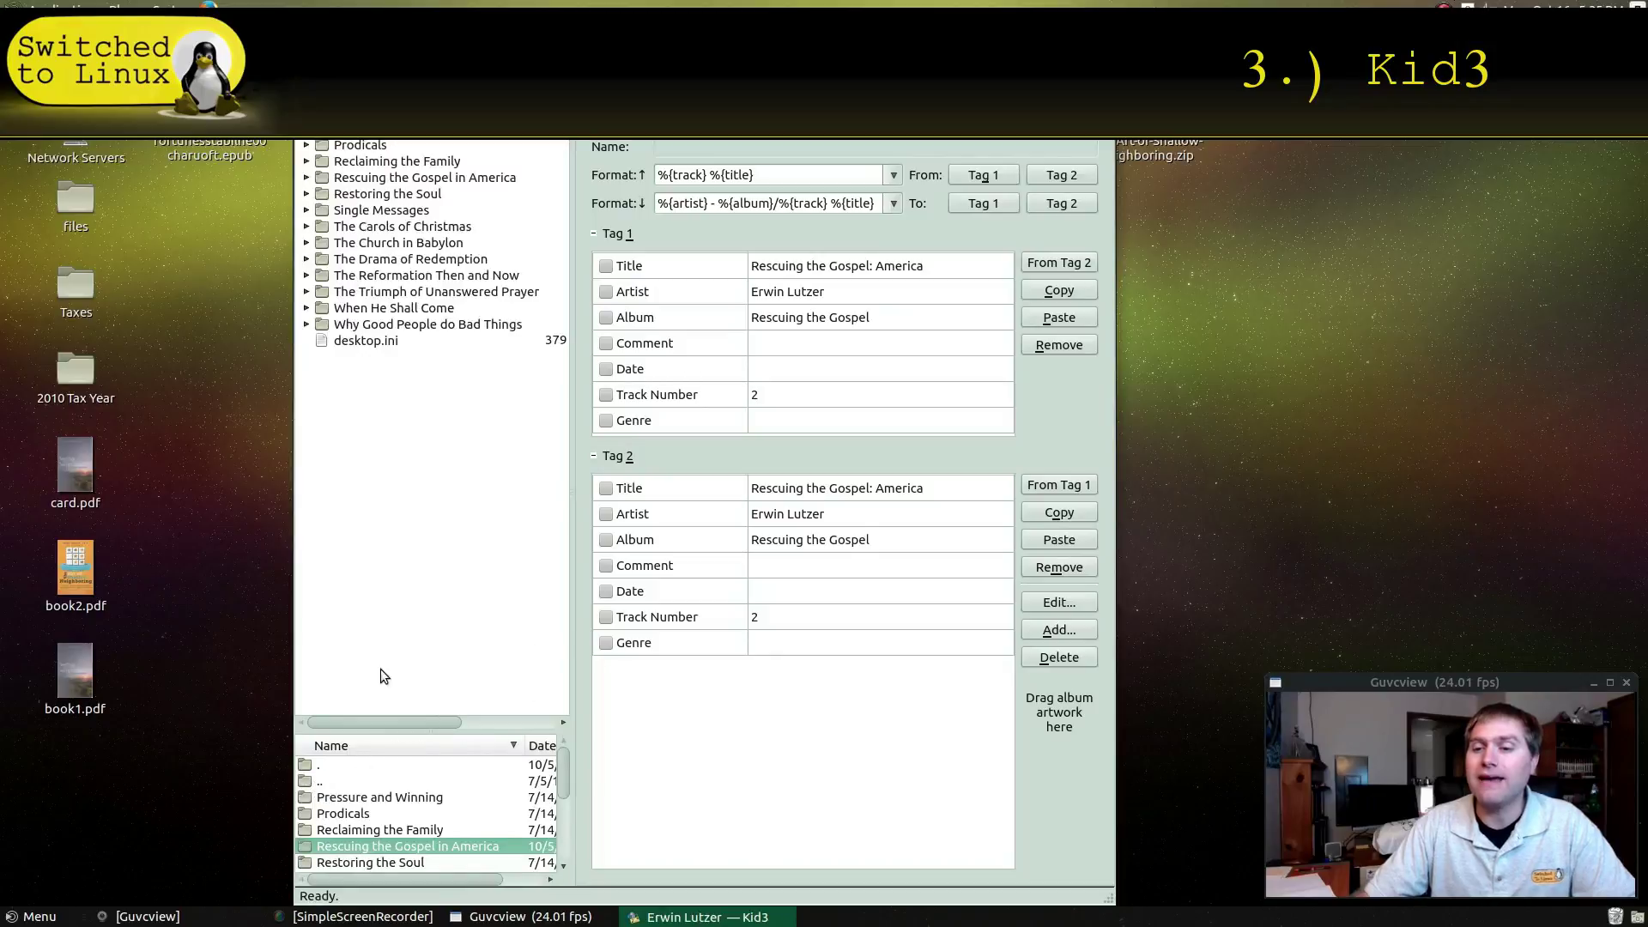
pyautogui.scroll(-5, 374, 836)
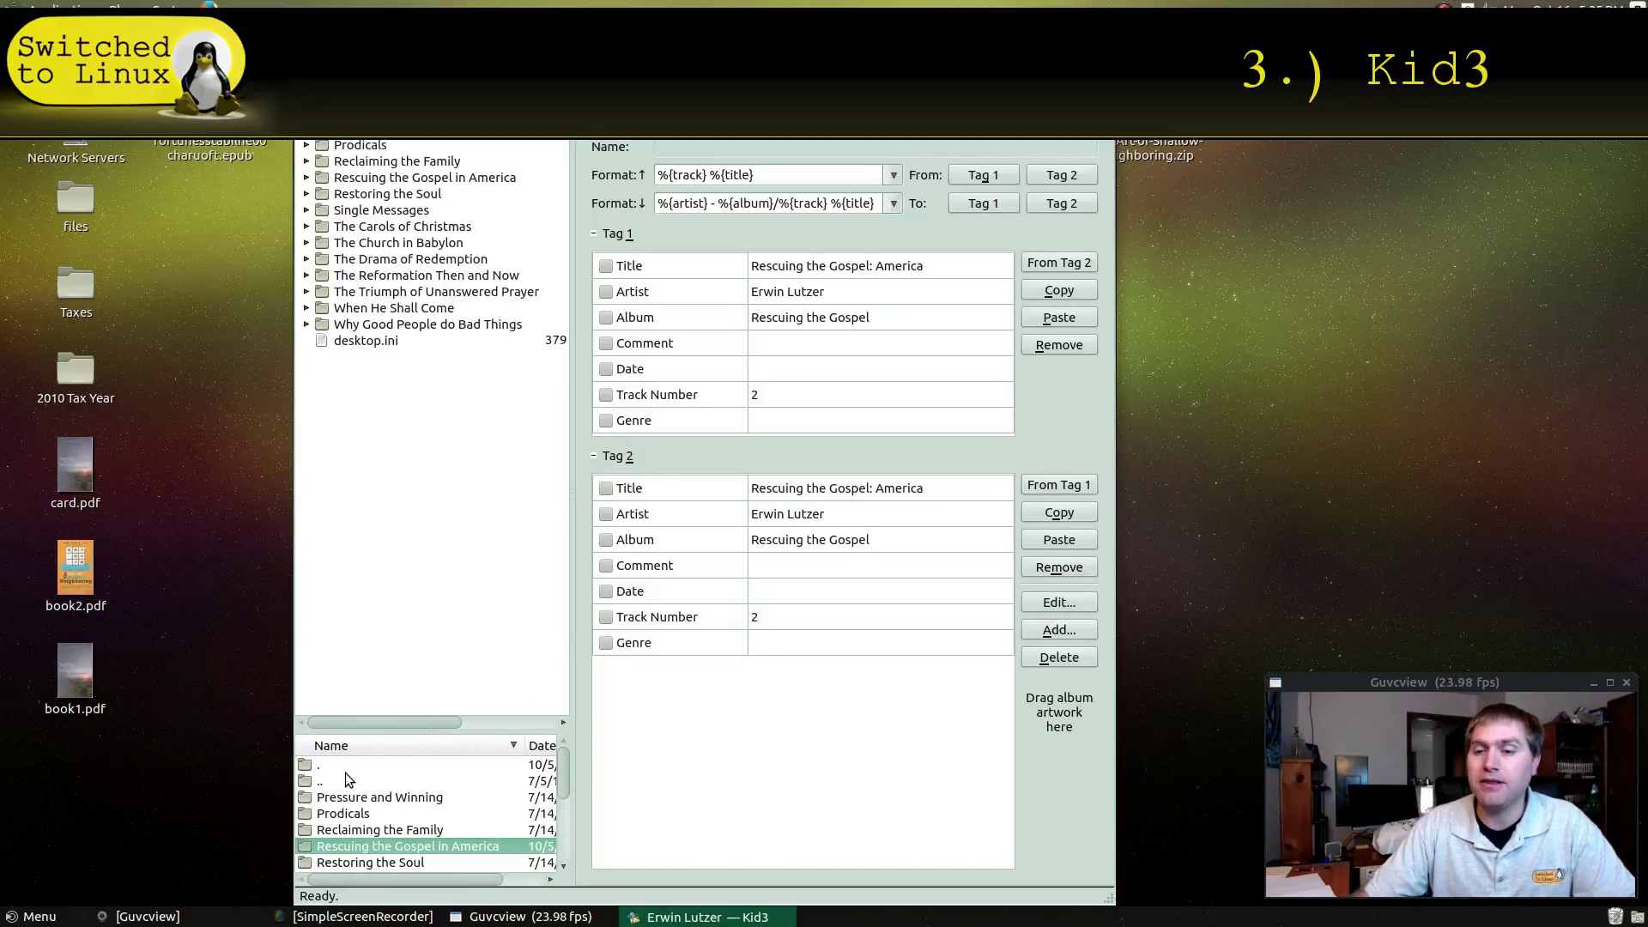
pyautogui.doubleClick(343, 778)
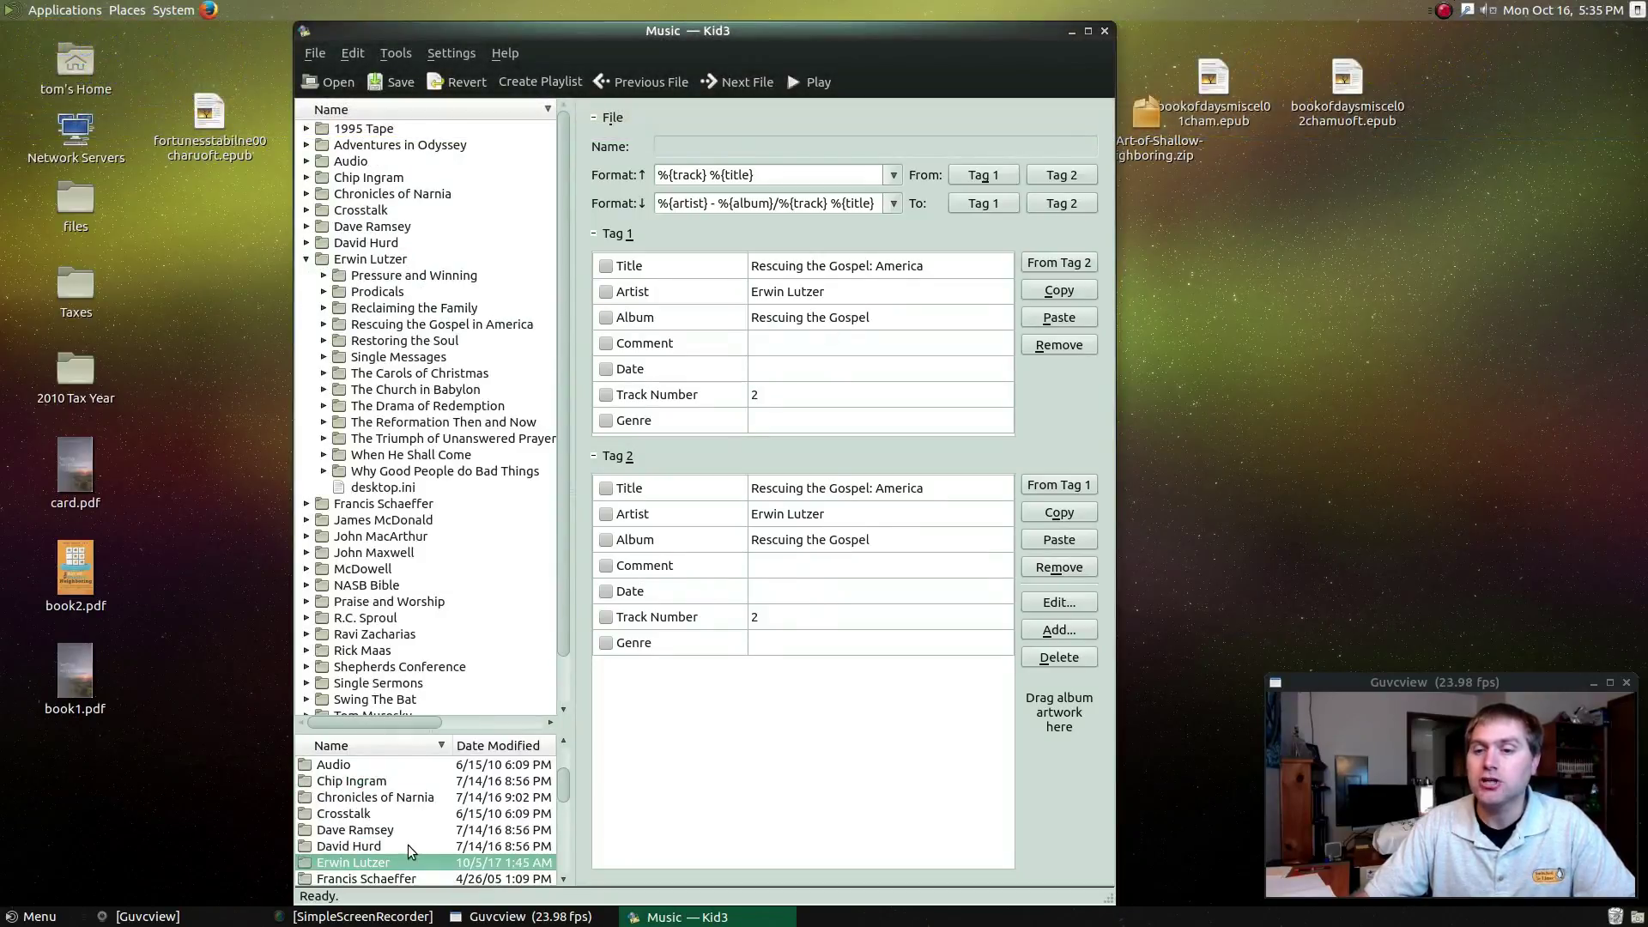
pyautogui.doubleClick(369, 796)
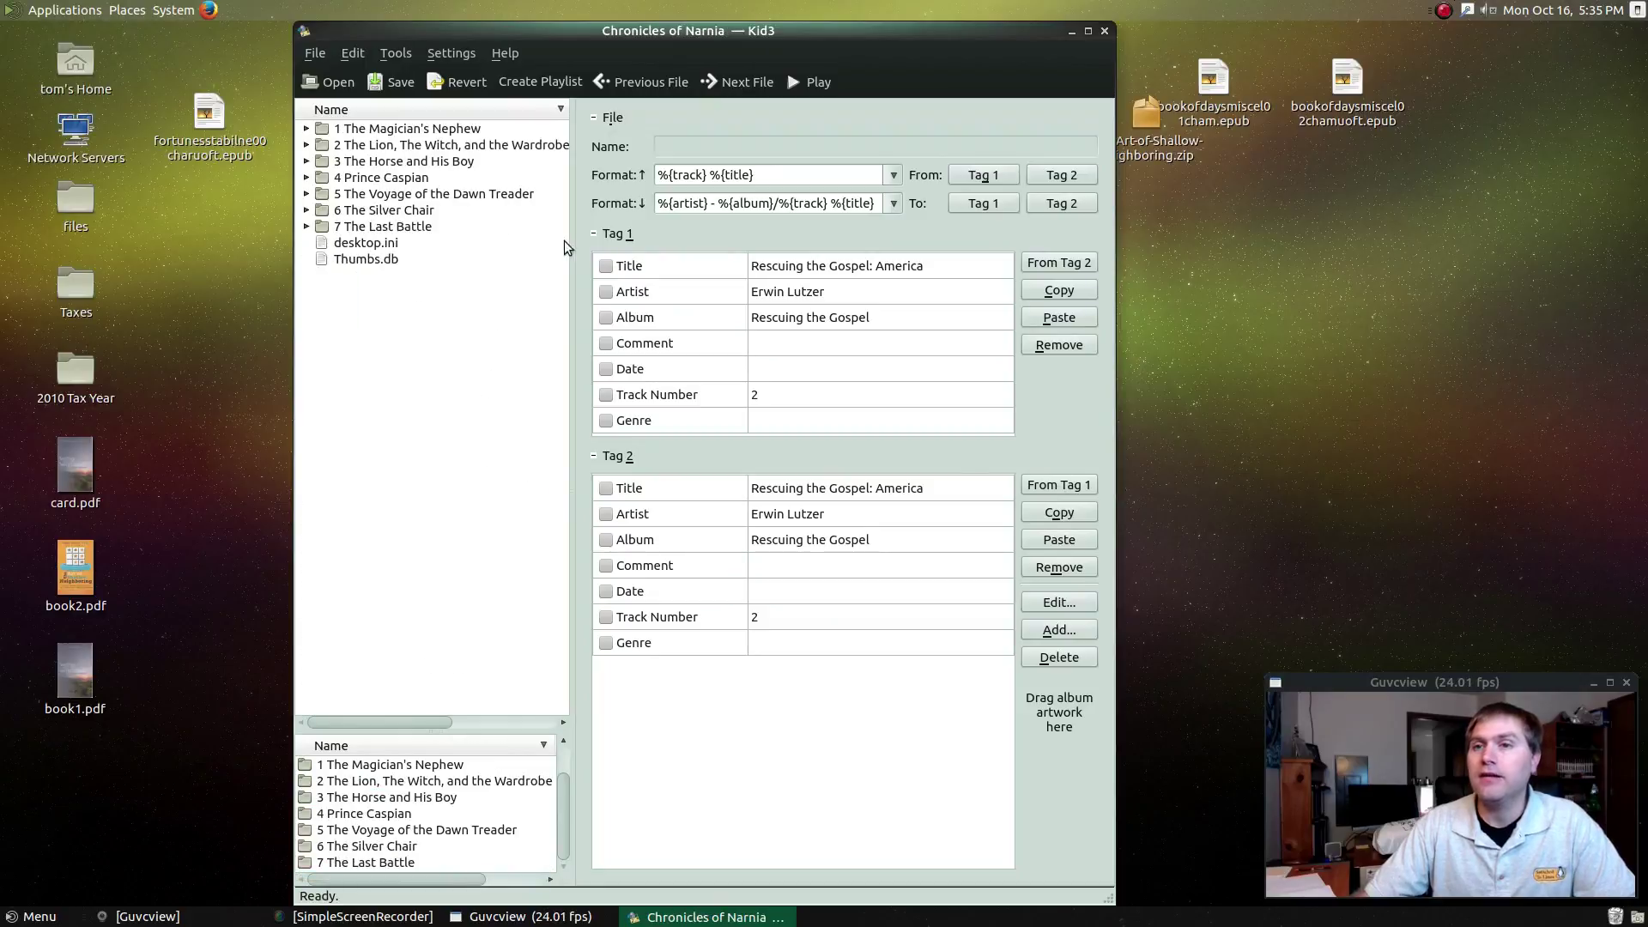
pyautogui.doubleClick(364, 163)
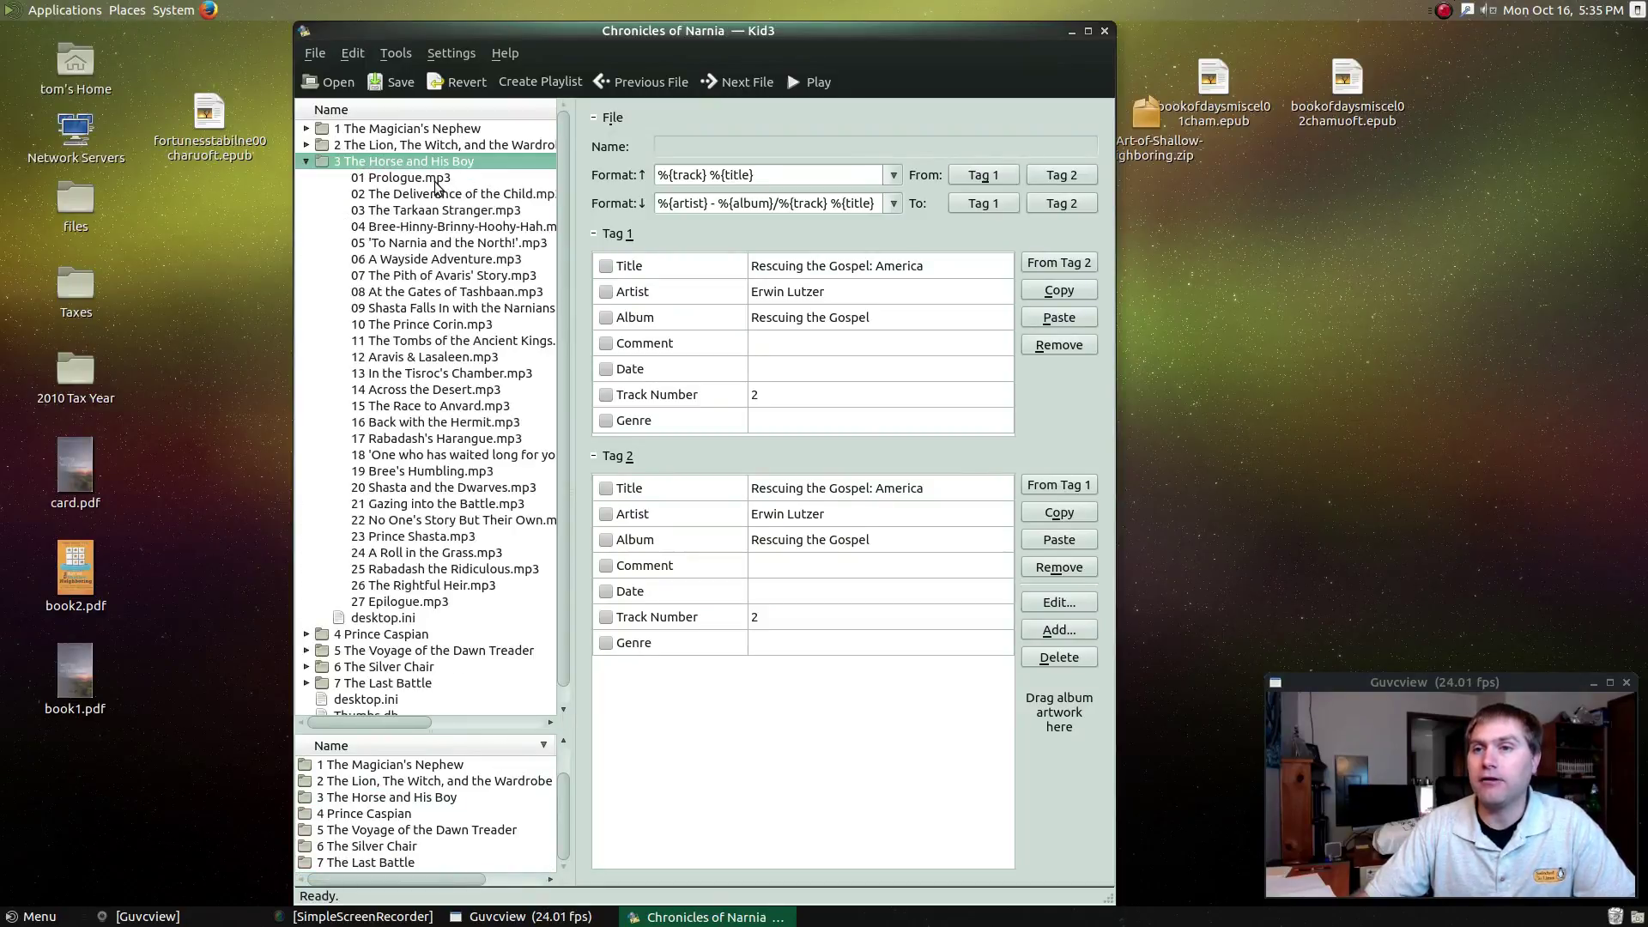
# Review the tags of tracks 02 through 07 one by one.
pyautogui.click(413, 197)
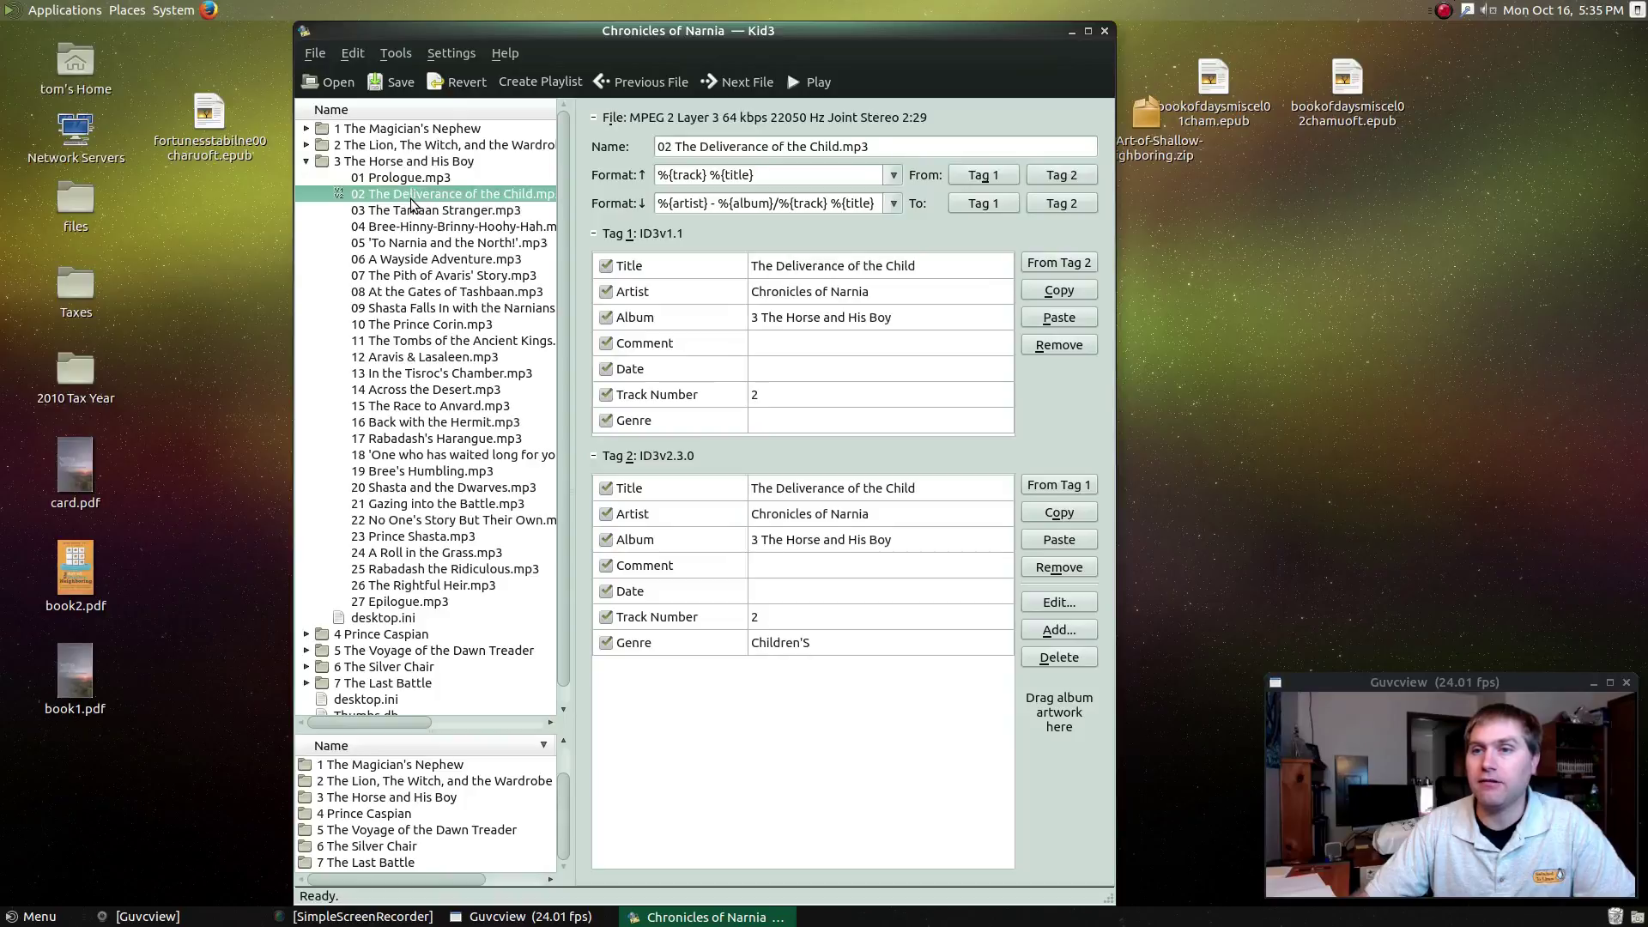
pyautogui.click(416, 211)
pyautogui.click(420, 243)
pyautogui.click(422, 259)
pyautogui.click(411, 276)
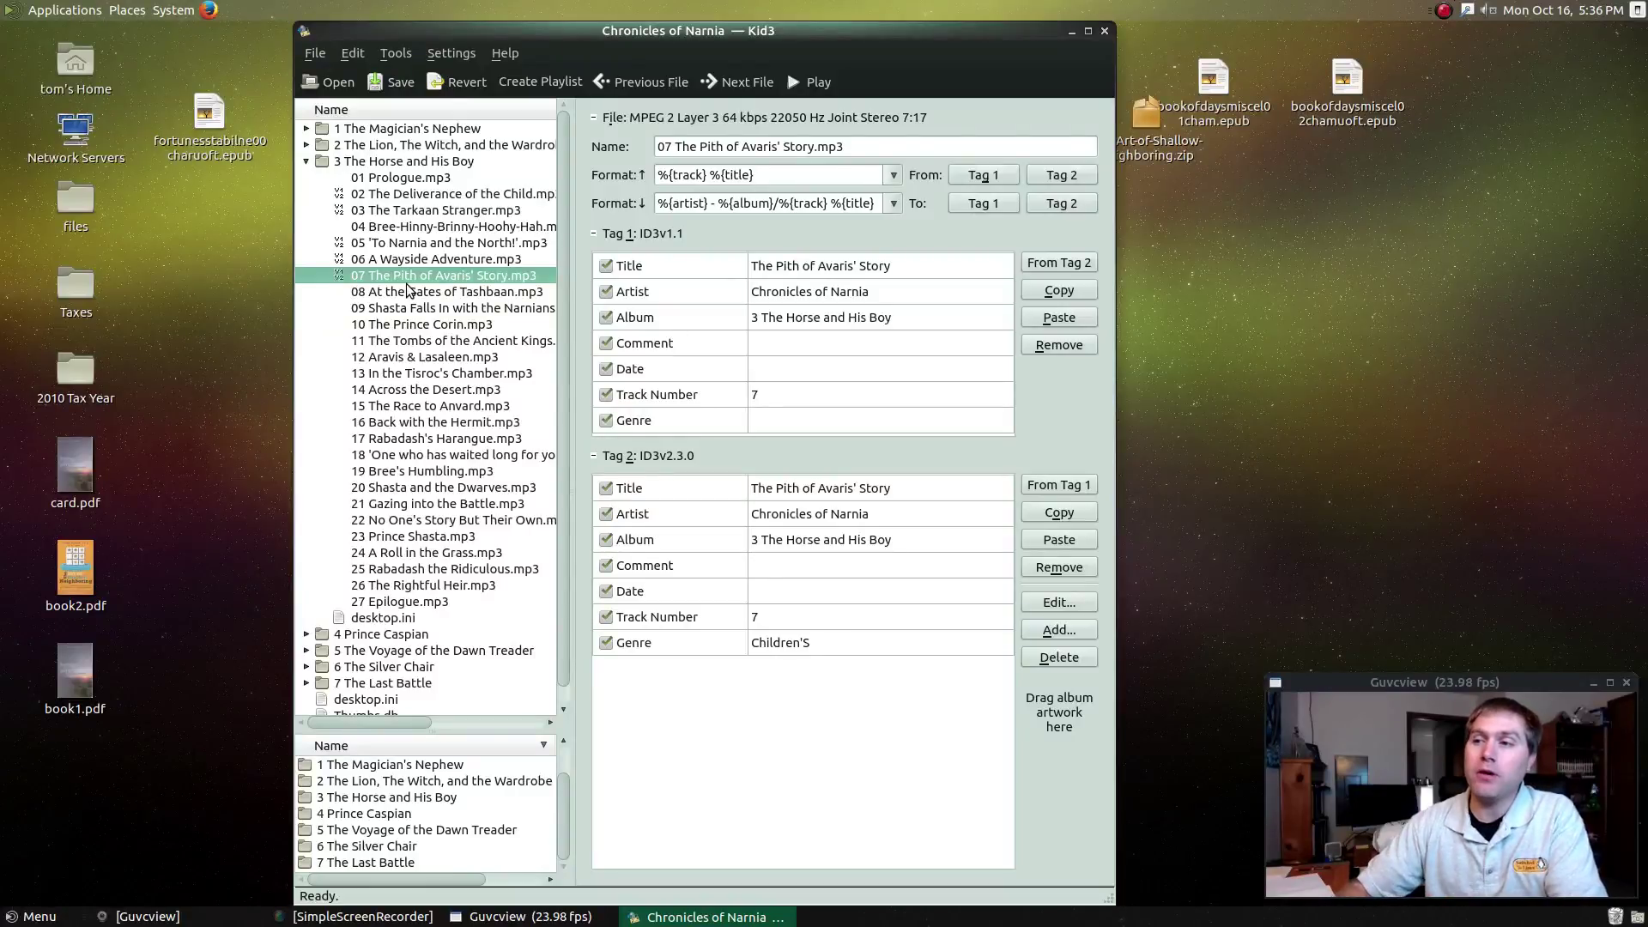
# Select tracks 01-09 and copy their Tag 1 values, then review tracks 04, 10 and all 27.
pyautogui.click(367, 180)
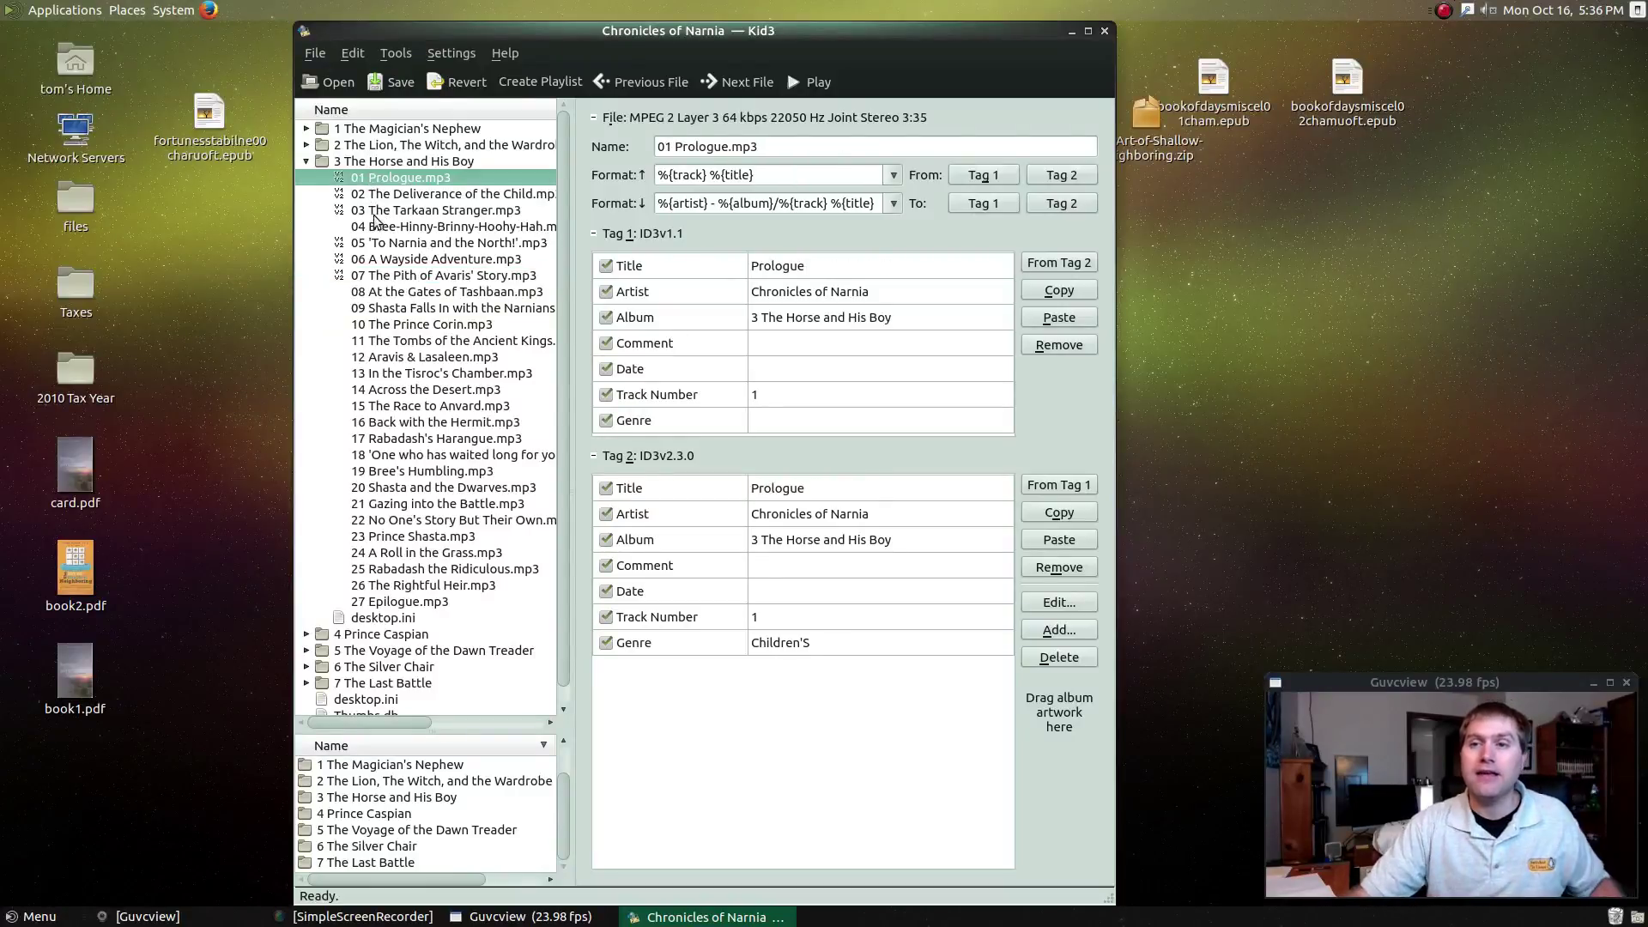
pyautogui.keyDown('shift'); pyautogui.click(368, 302); pyautogui.keyUp('shift')
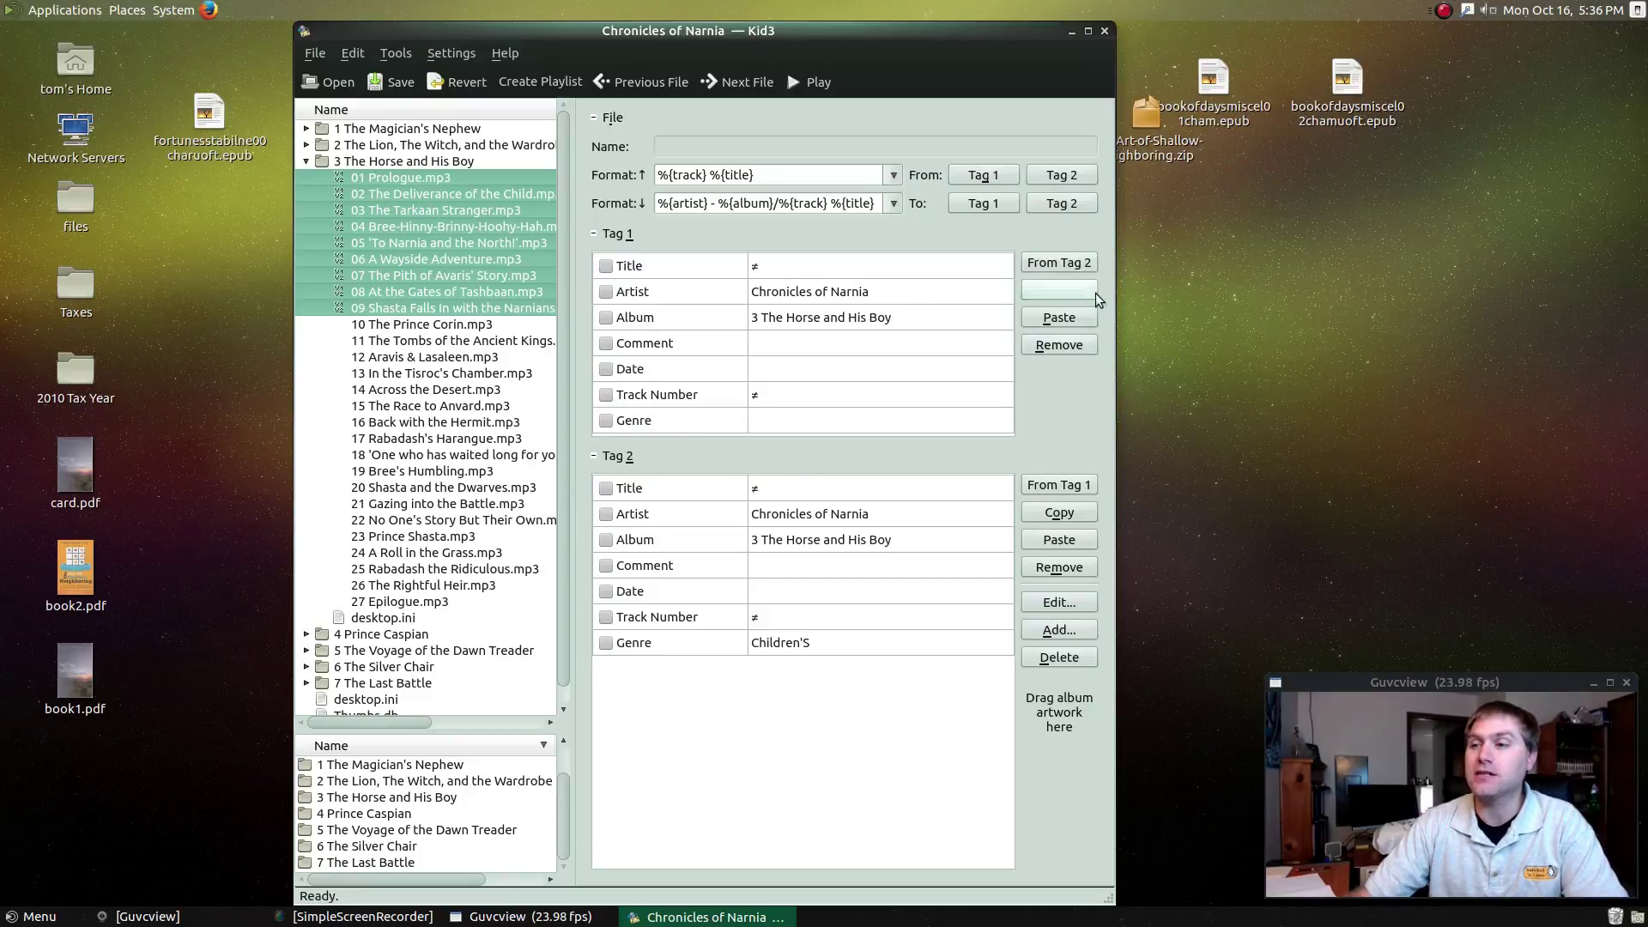
pyautogui.click(1042, 293)
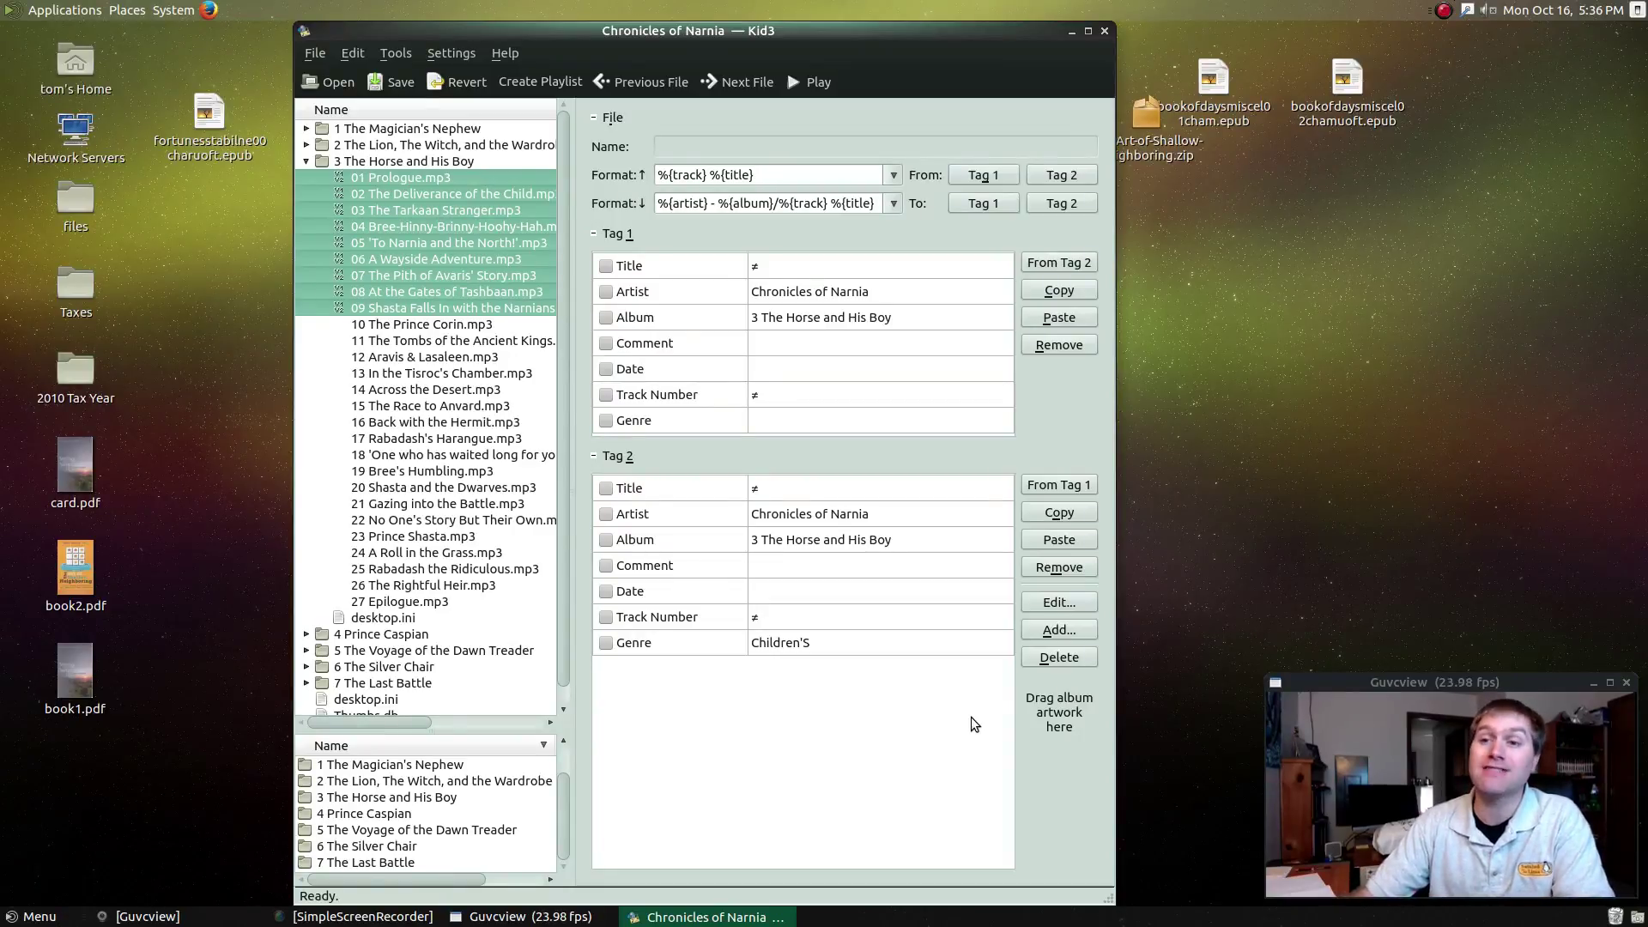
pyautogui.click(451, 225)
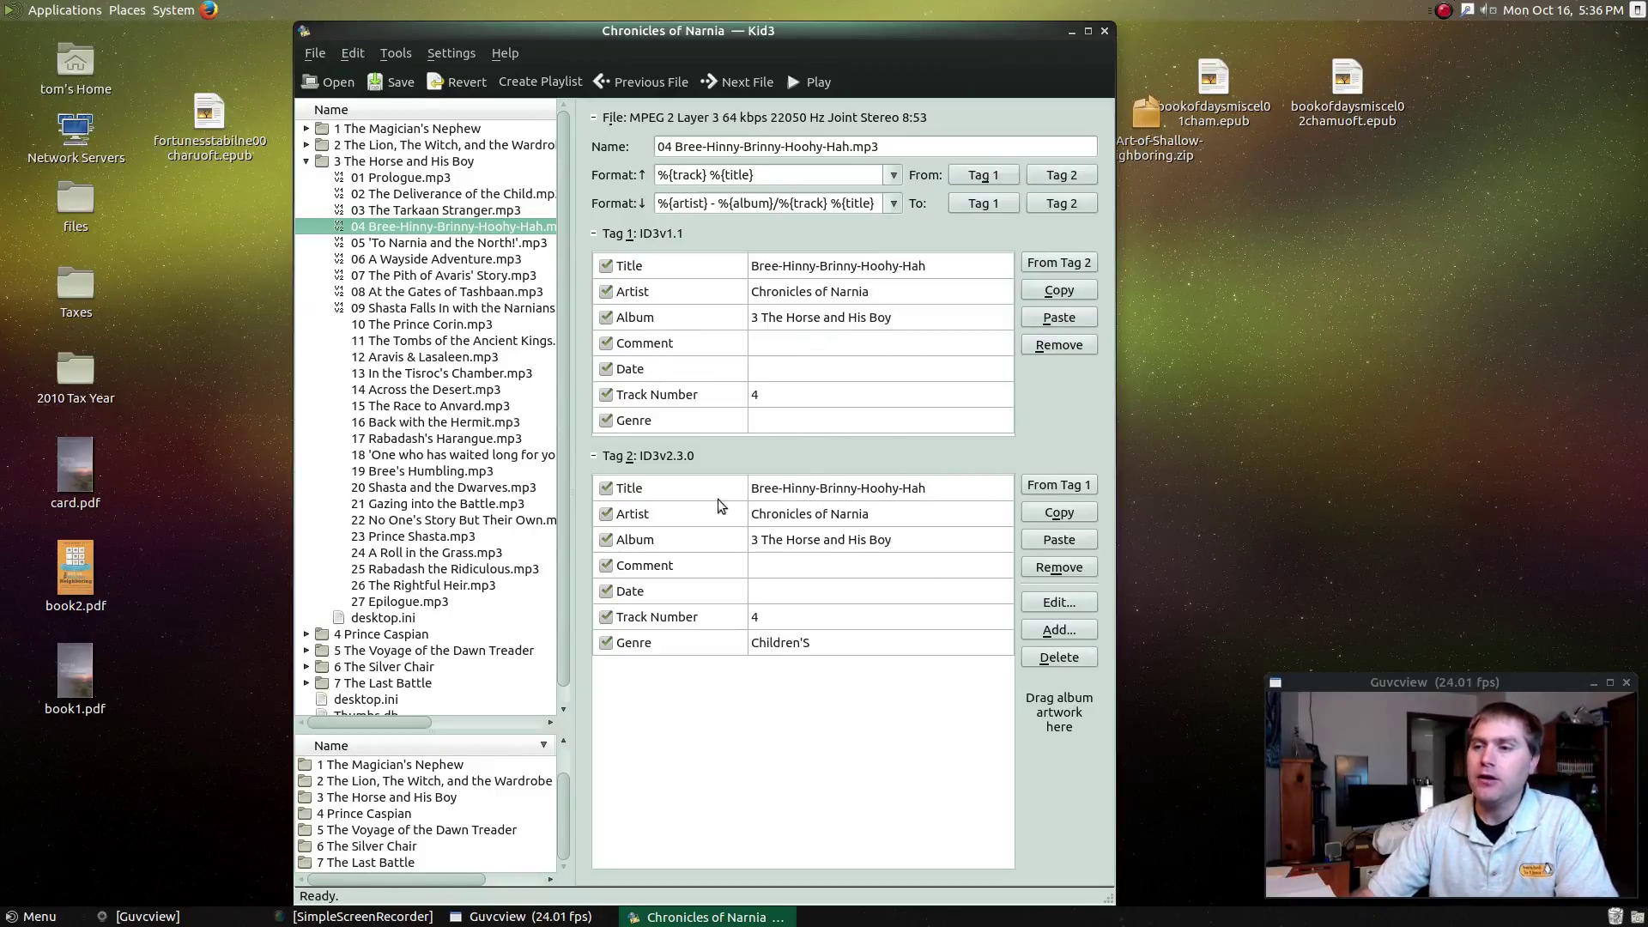
pyautogui.click(457, 324)
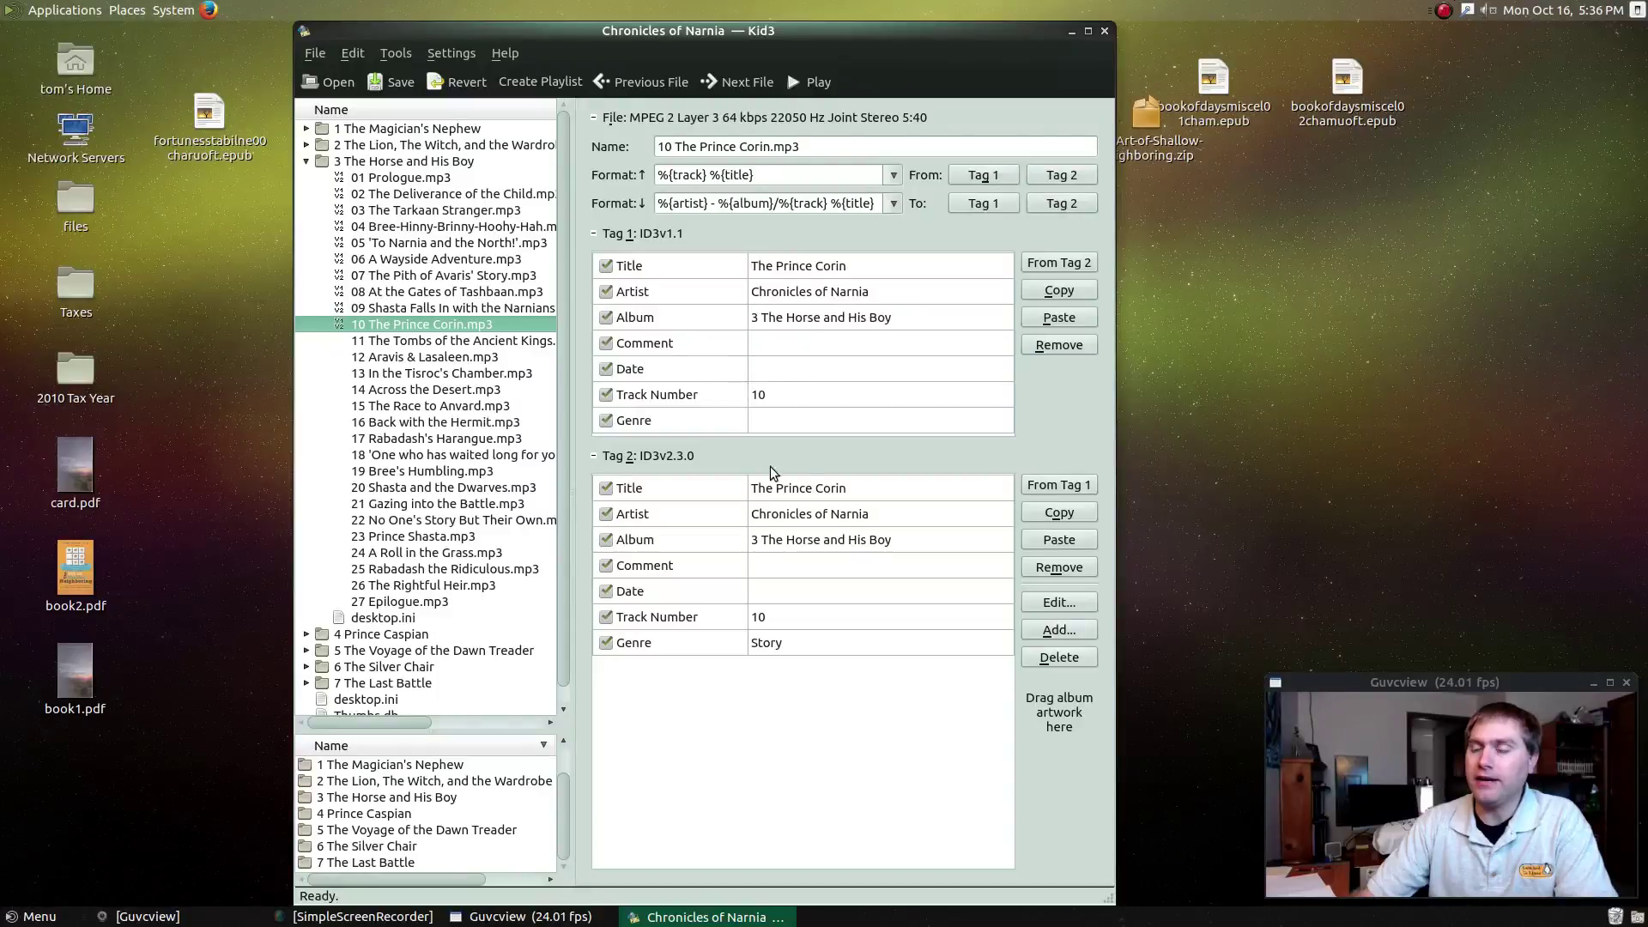
pyautogui.click(445, 178)
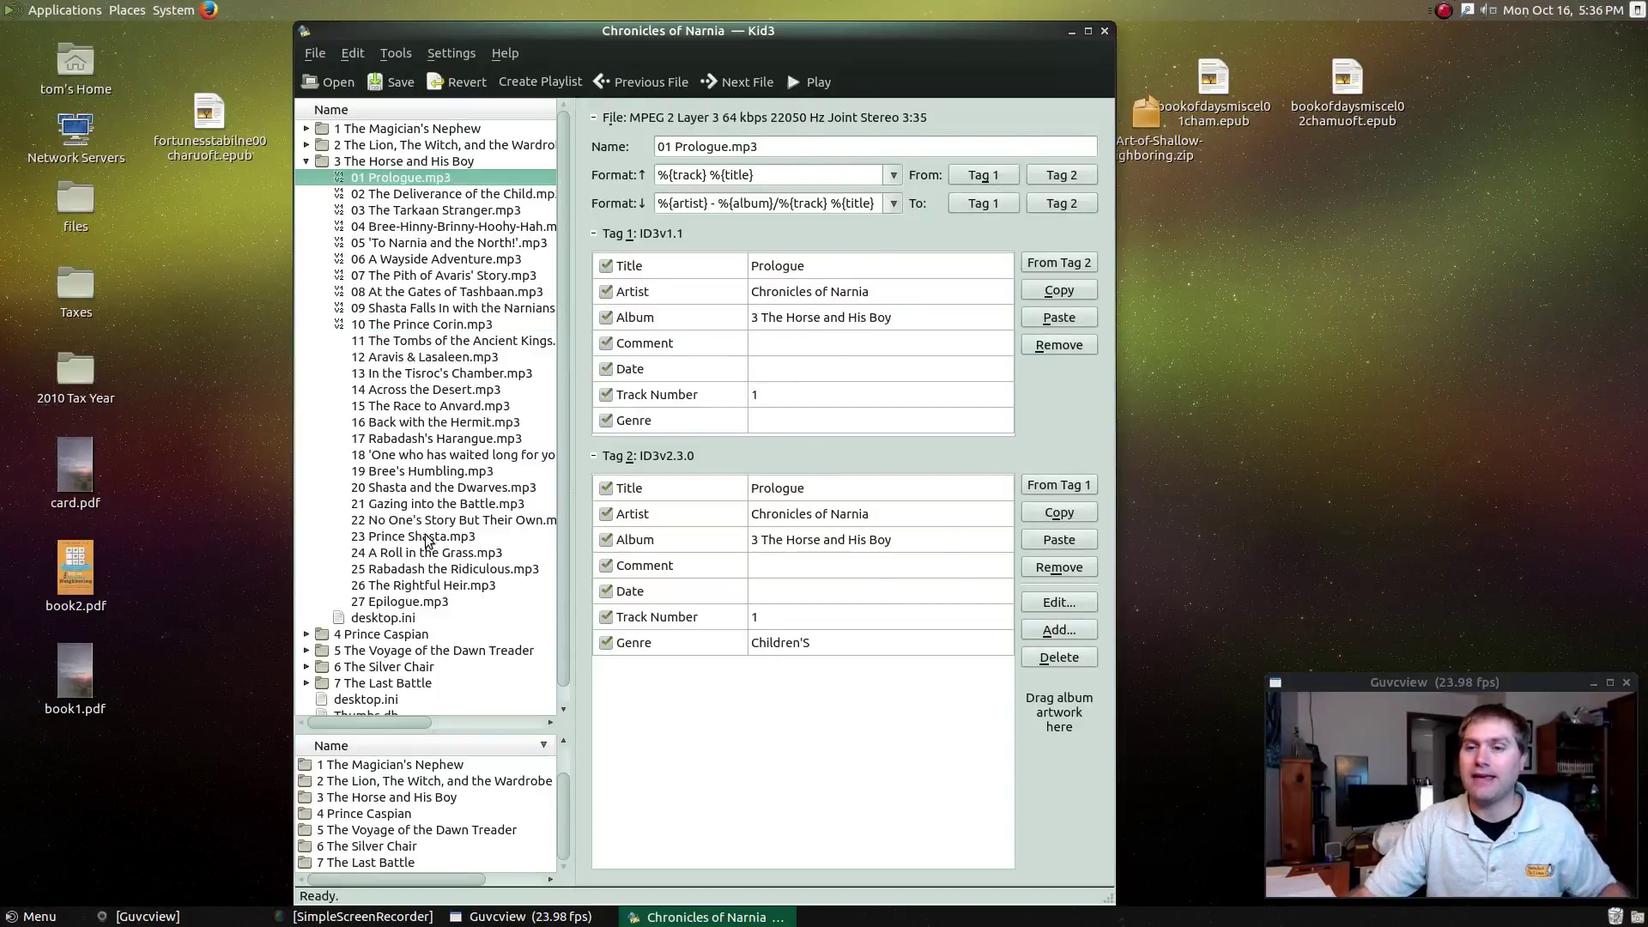
pyautogui.keyDown('shift'); pyautogui.click(401, 603); pyautogui.keyUp('shift')
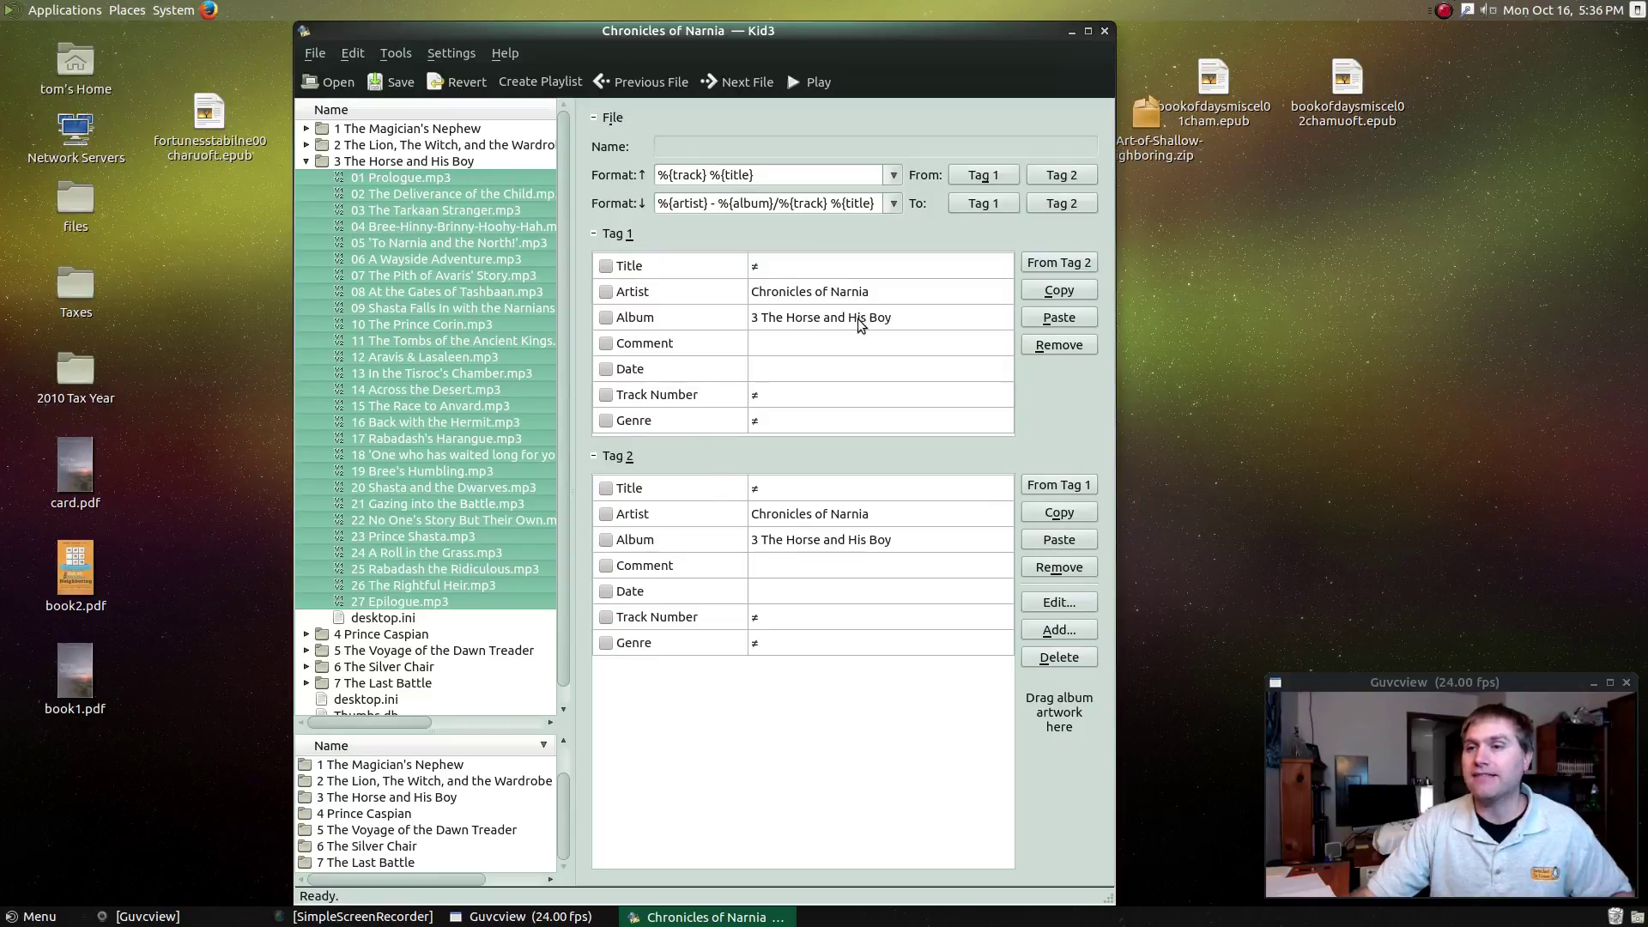
pyautogui.click(397, 178)
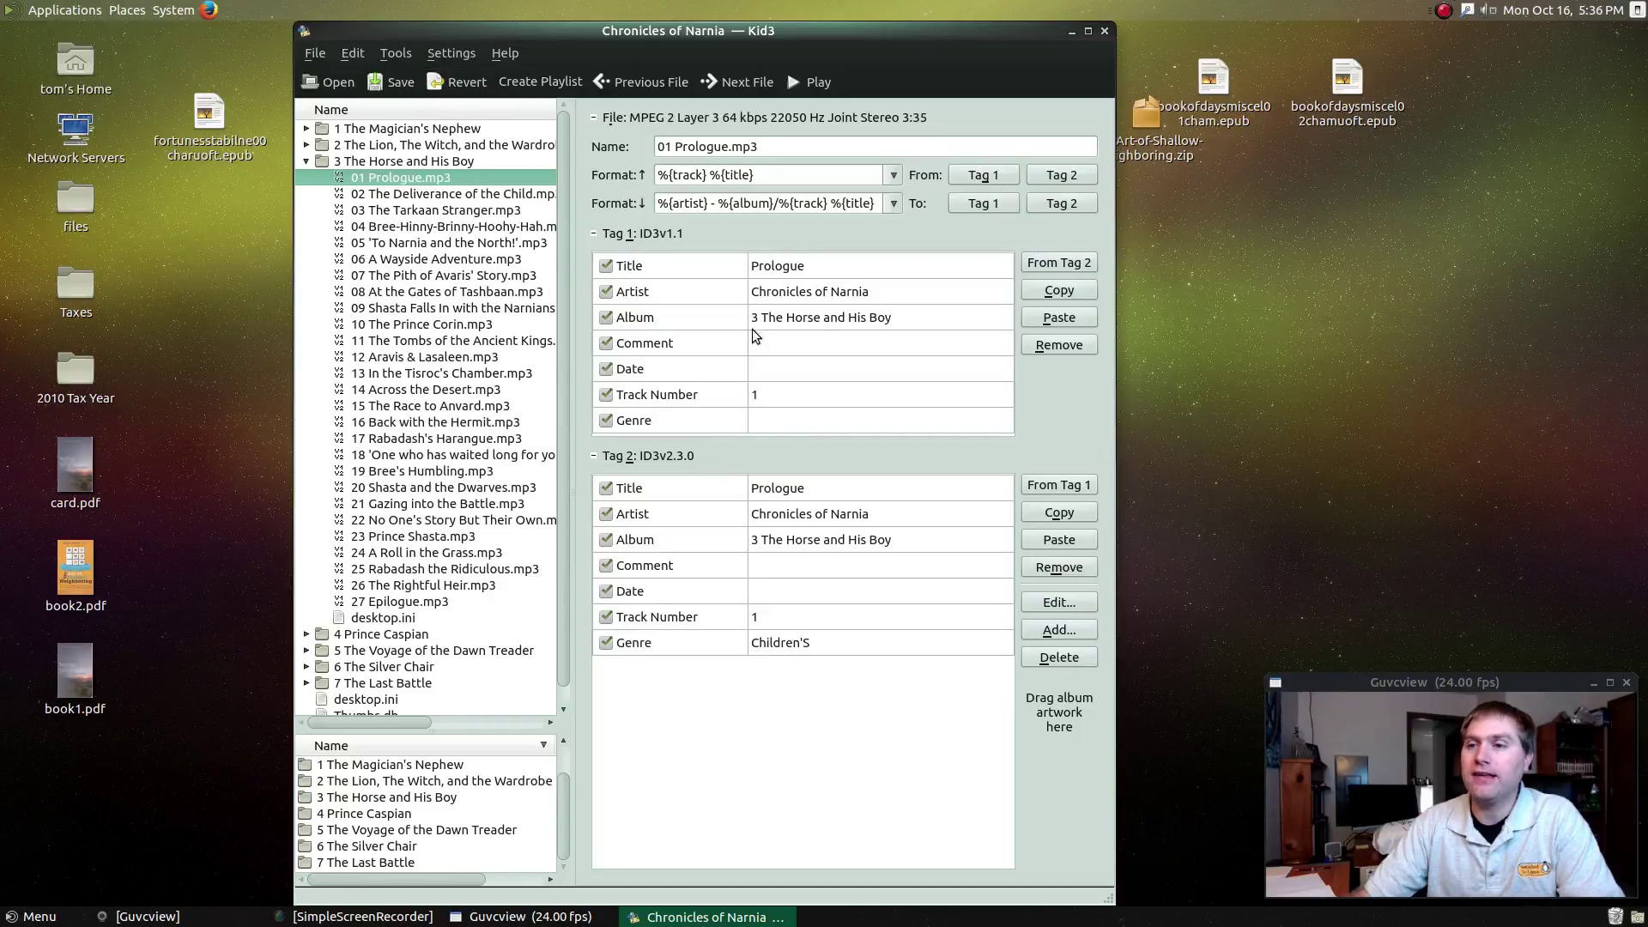
# Edit the Tag 1 Comment, collapse the album folder and close Kid3 without saving.
pyautogui.click(811, 344)
pyautogui.click(501, 323)
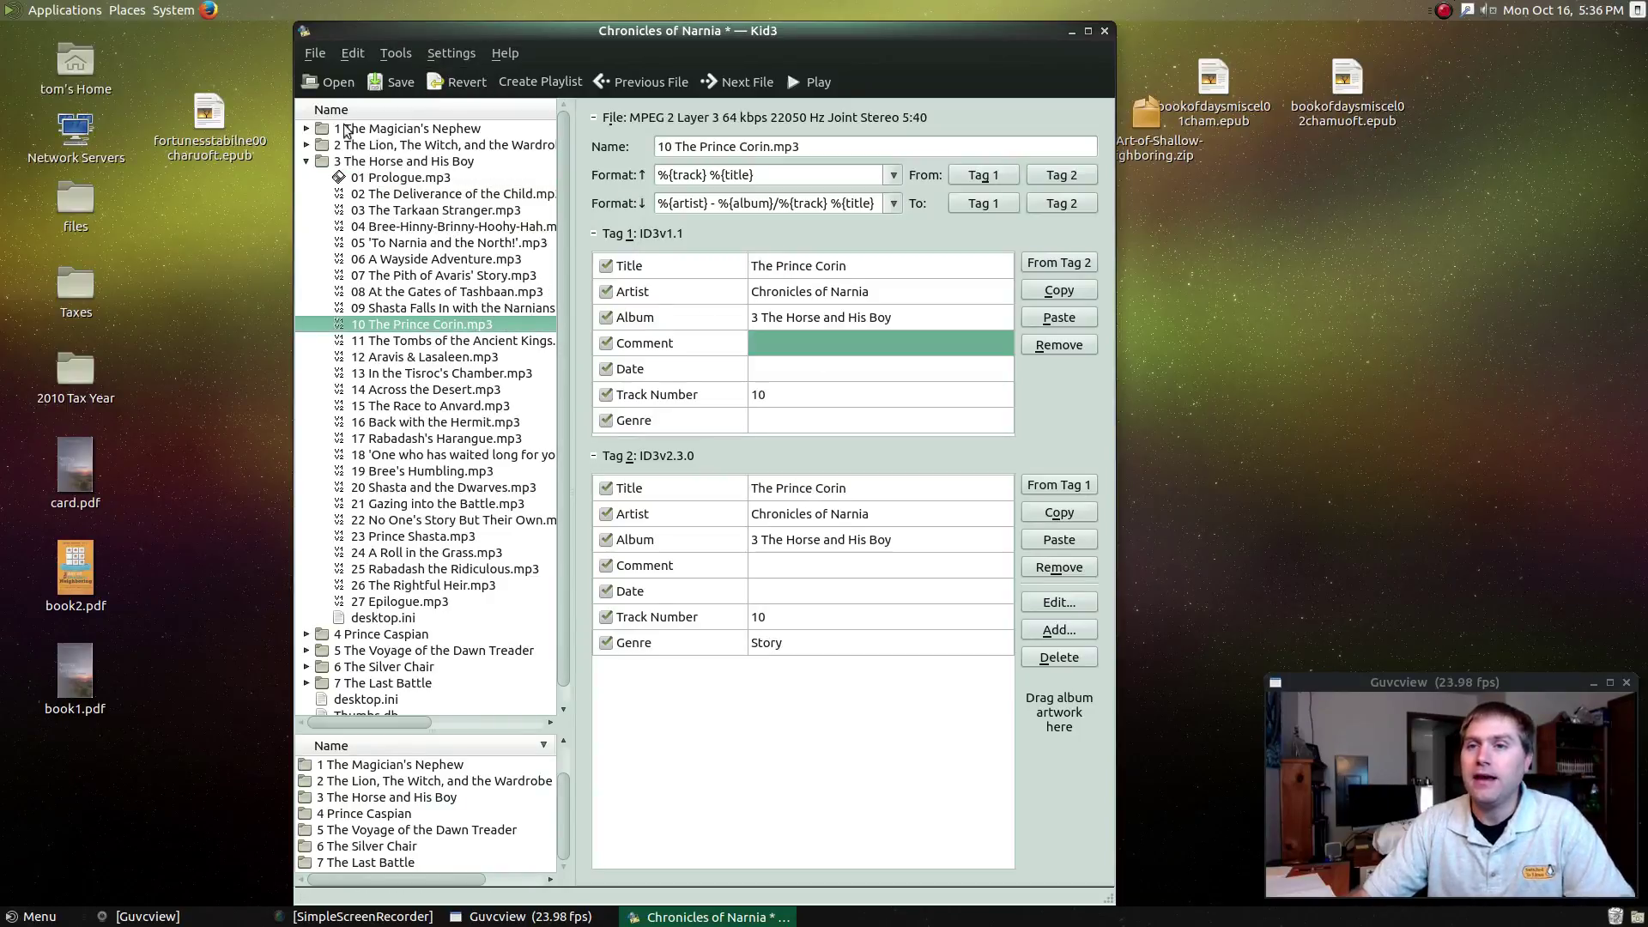
pyautogui.click(356, 179)
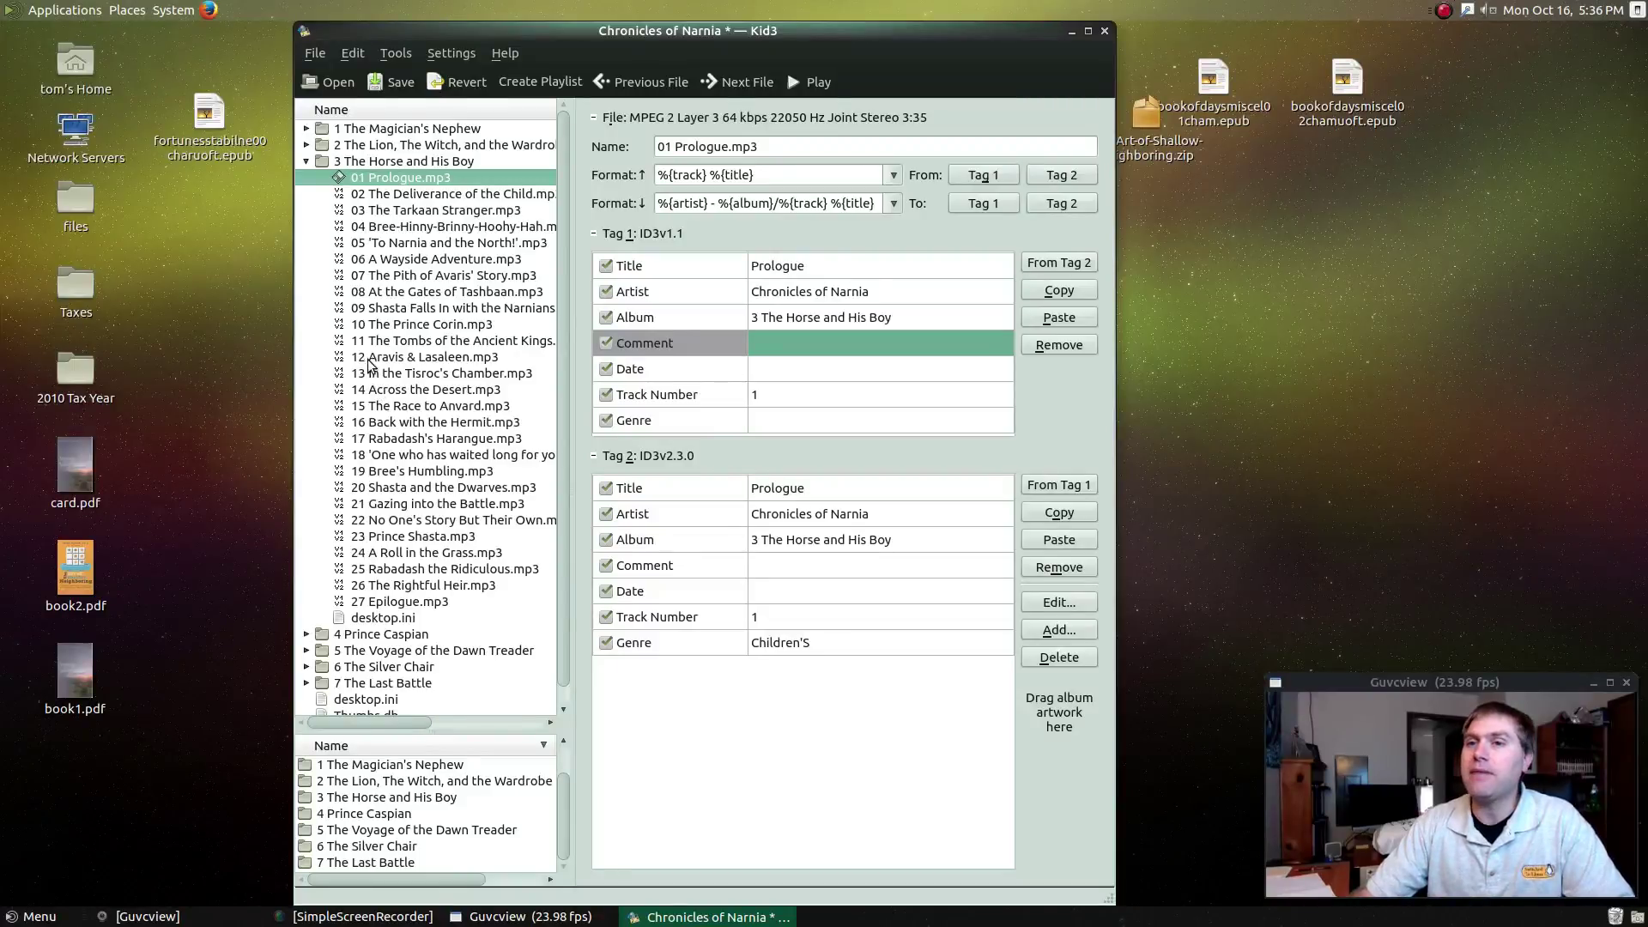
pyautogui.click(308, 162)
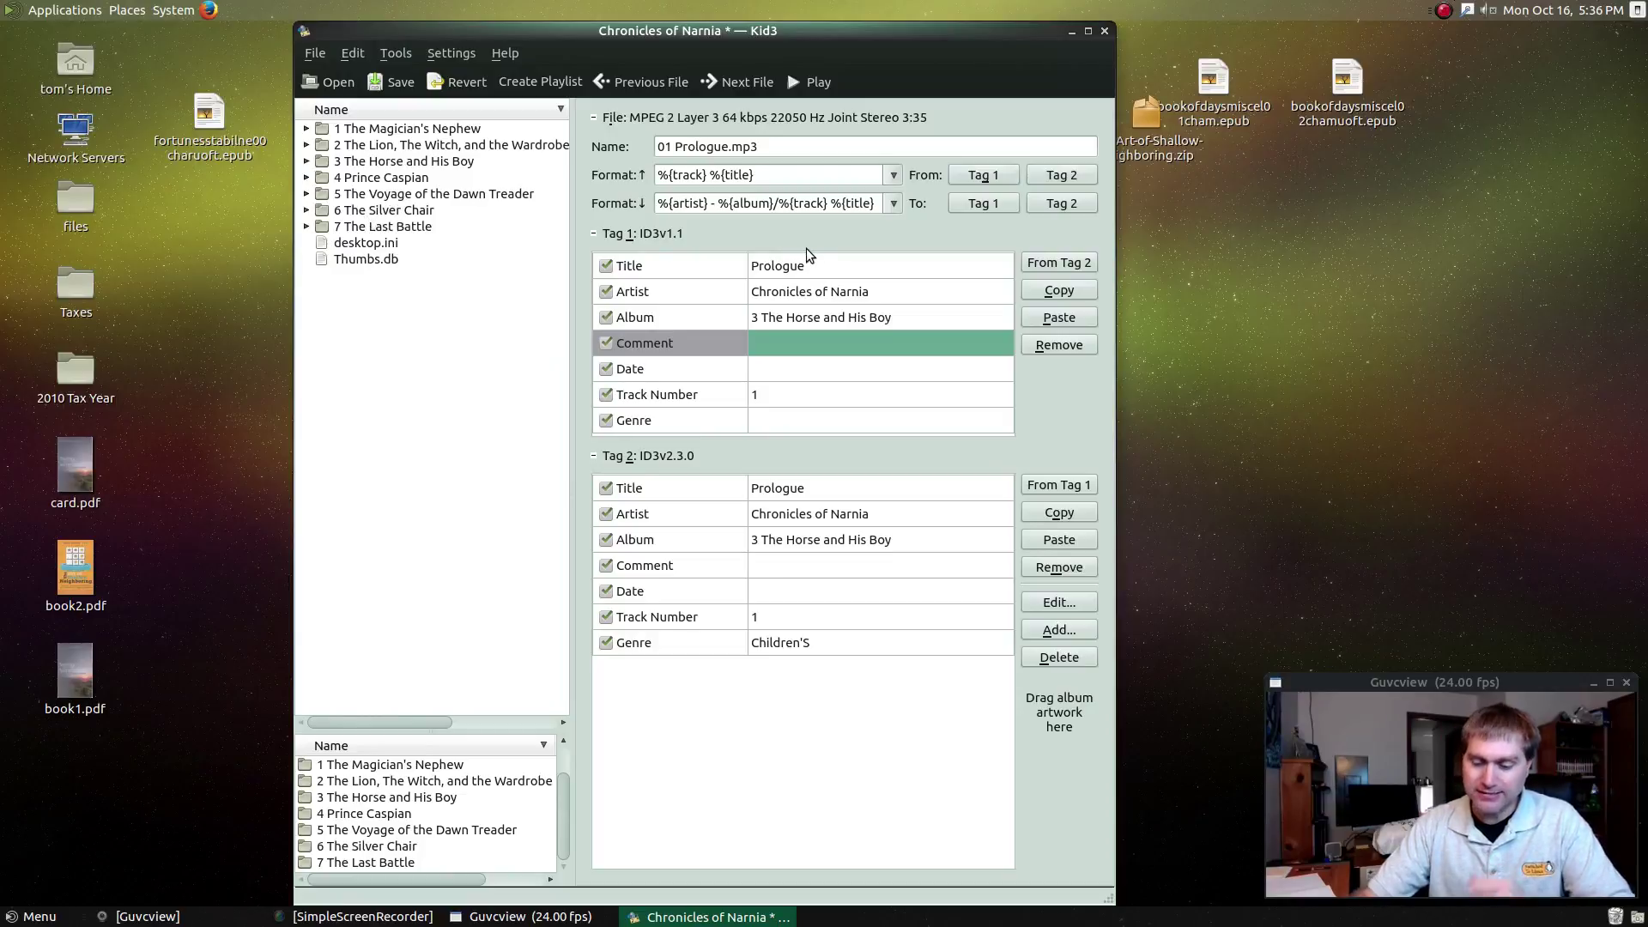
pyautogui.click(1103, 31)
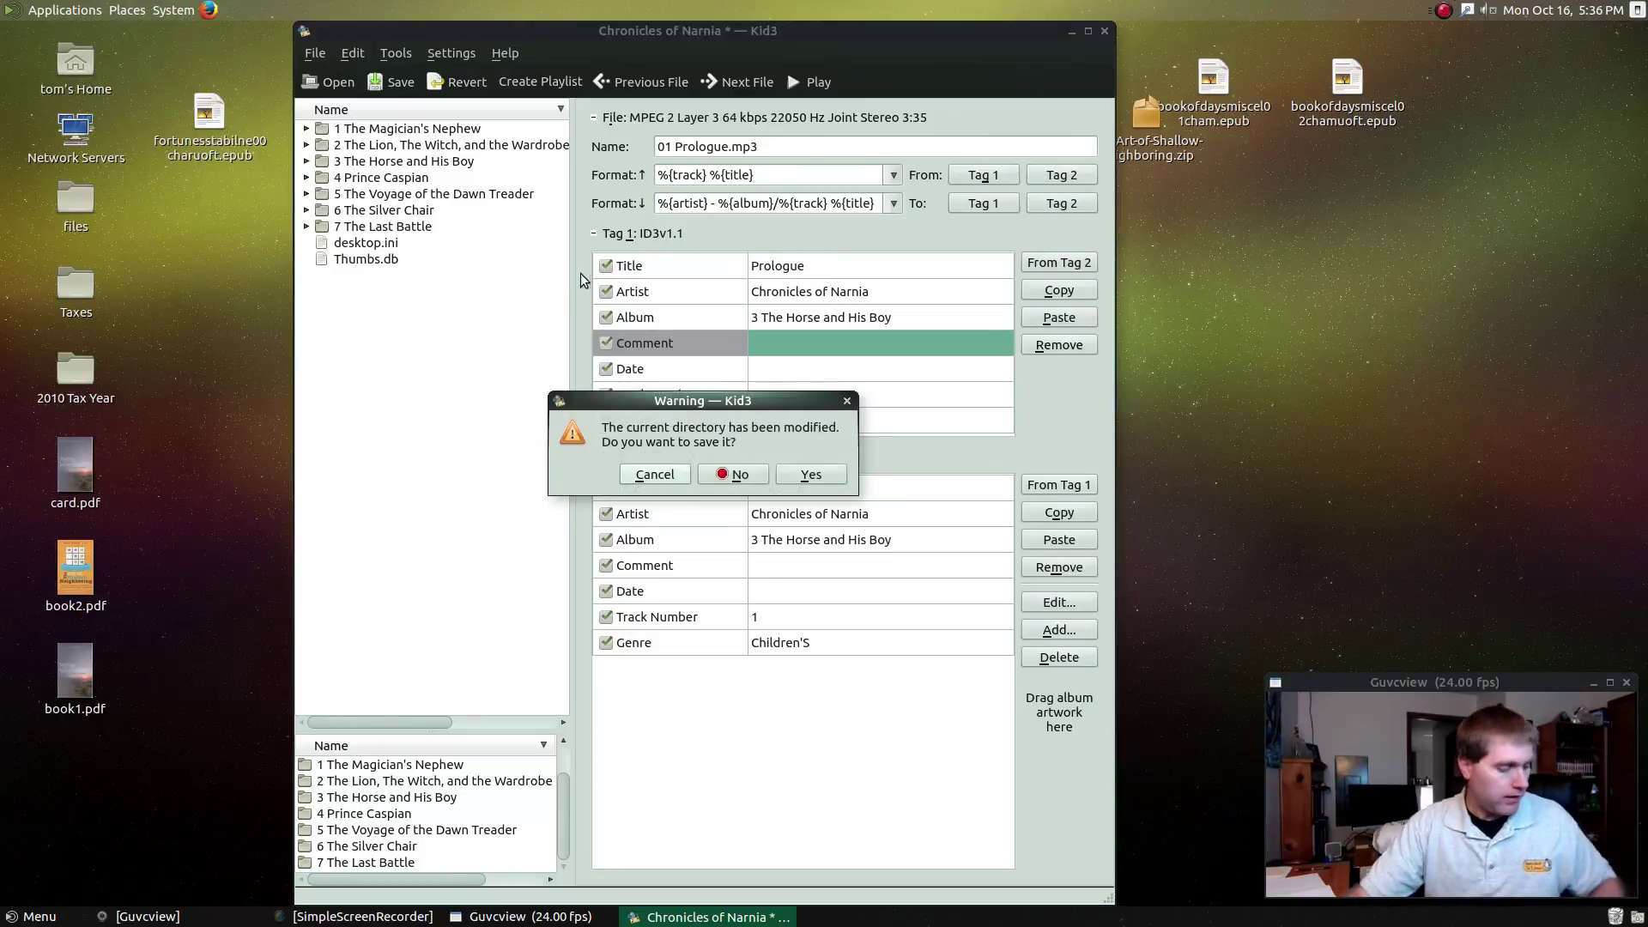
pyautogui.click(765, 477)
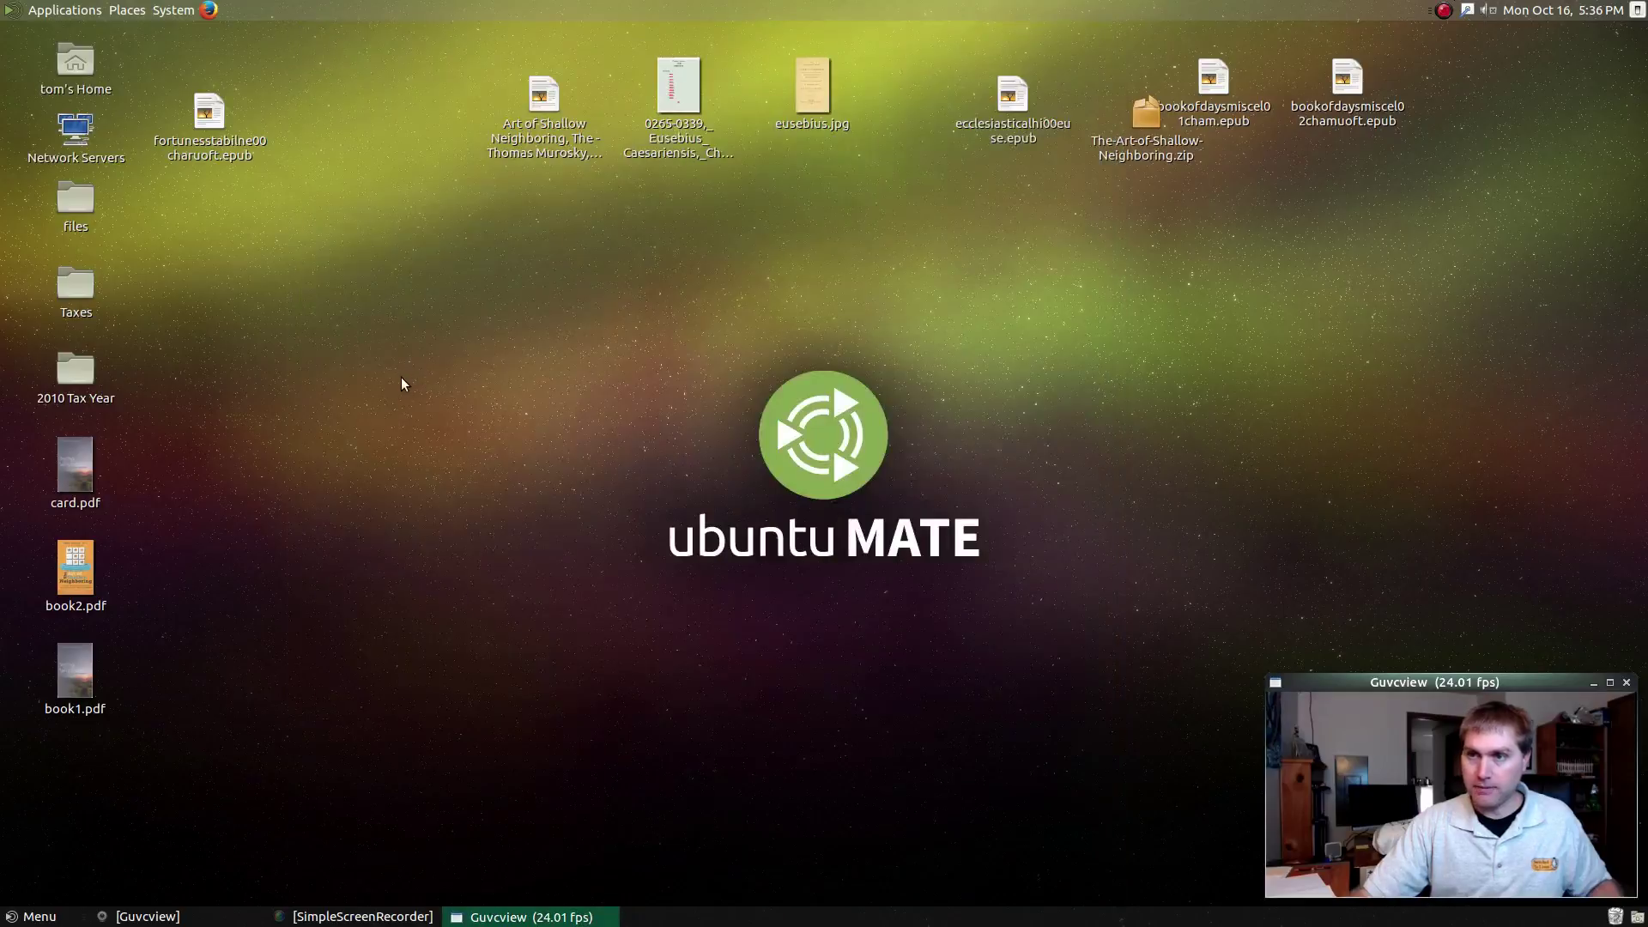
pyautogui.press('super')
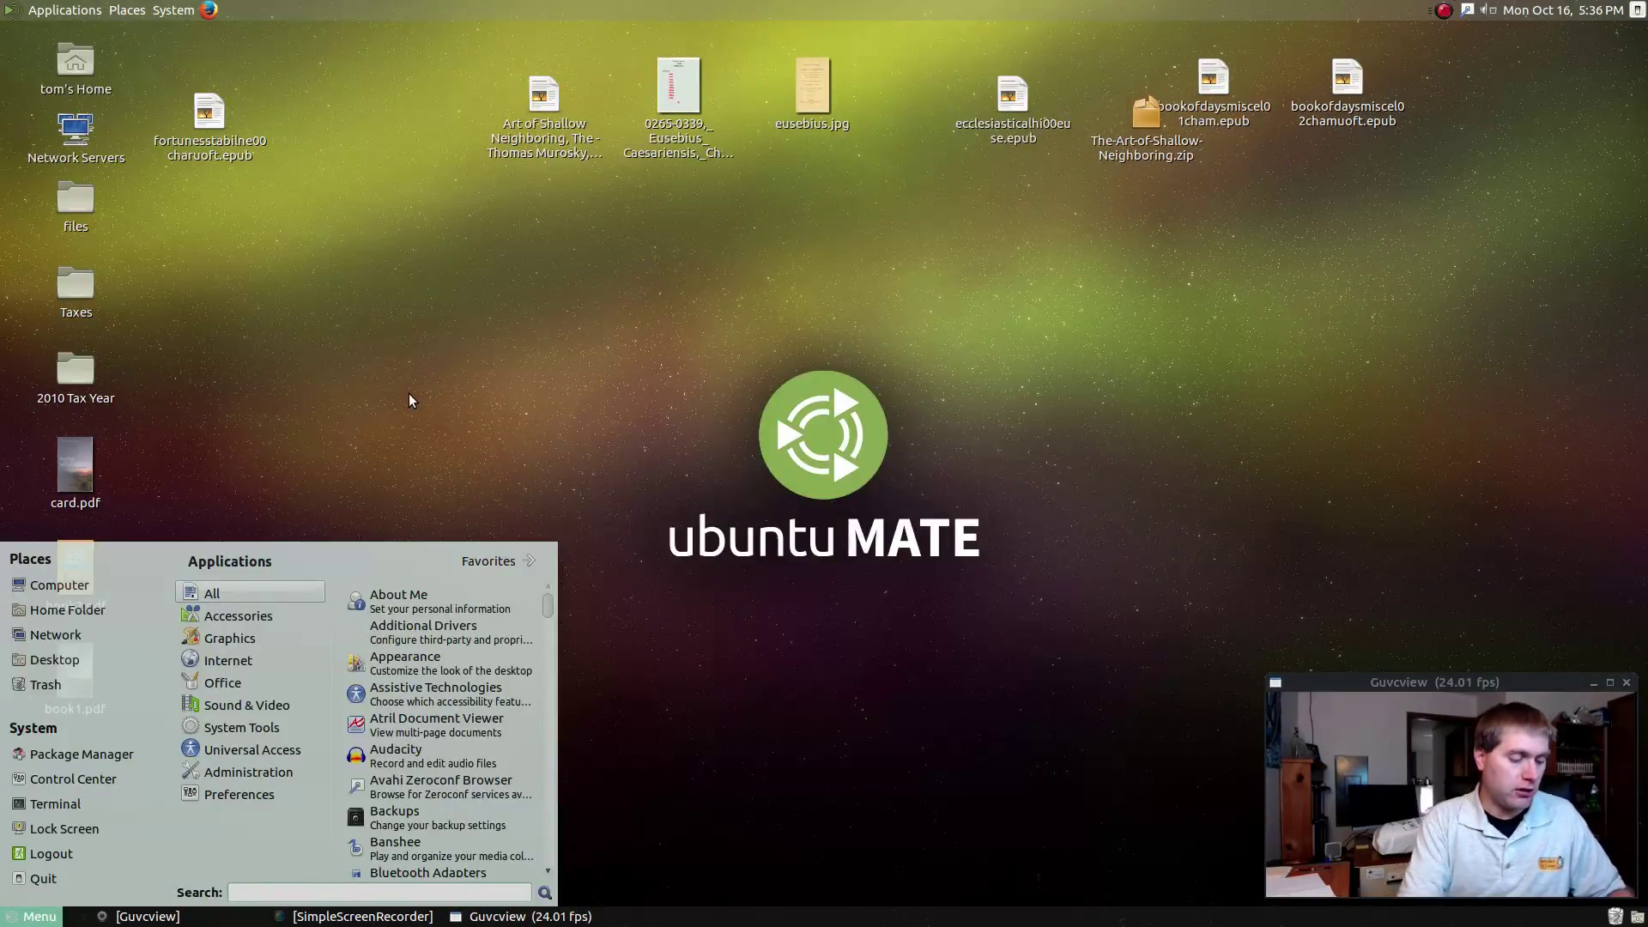
pyautogui.write('ban')
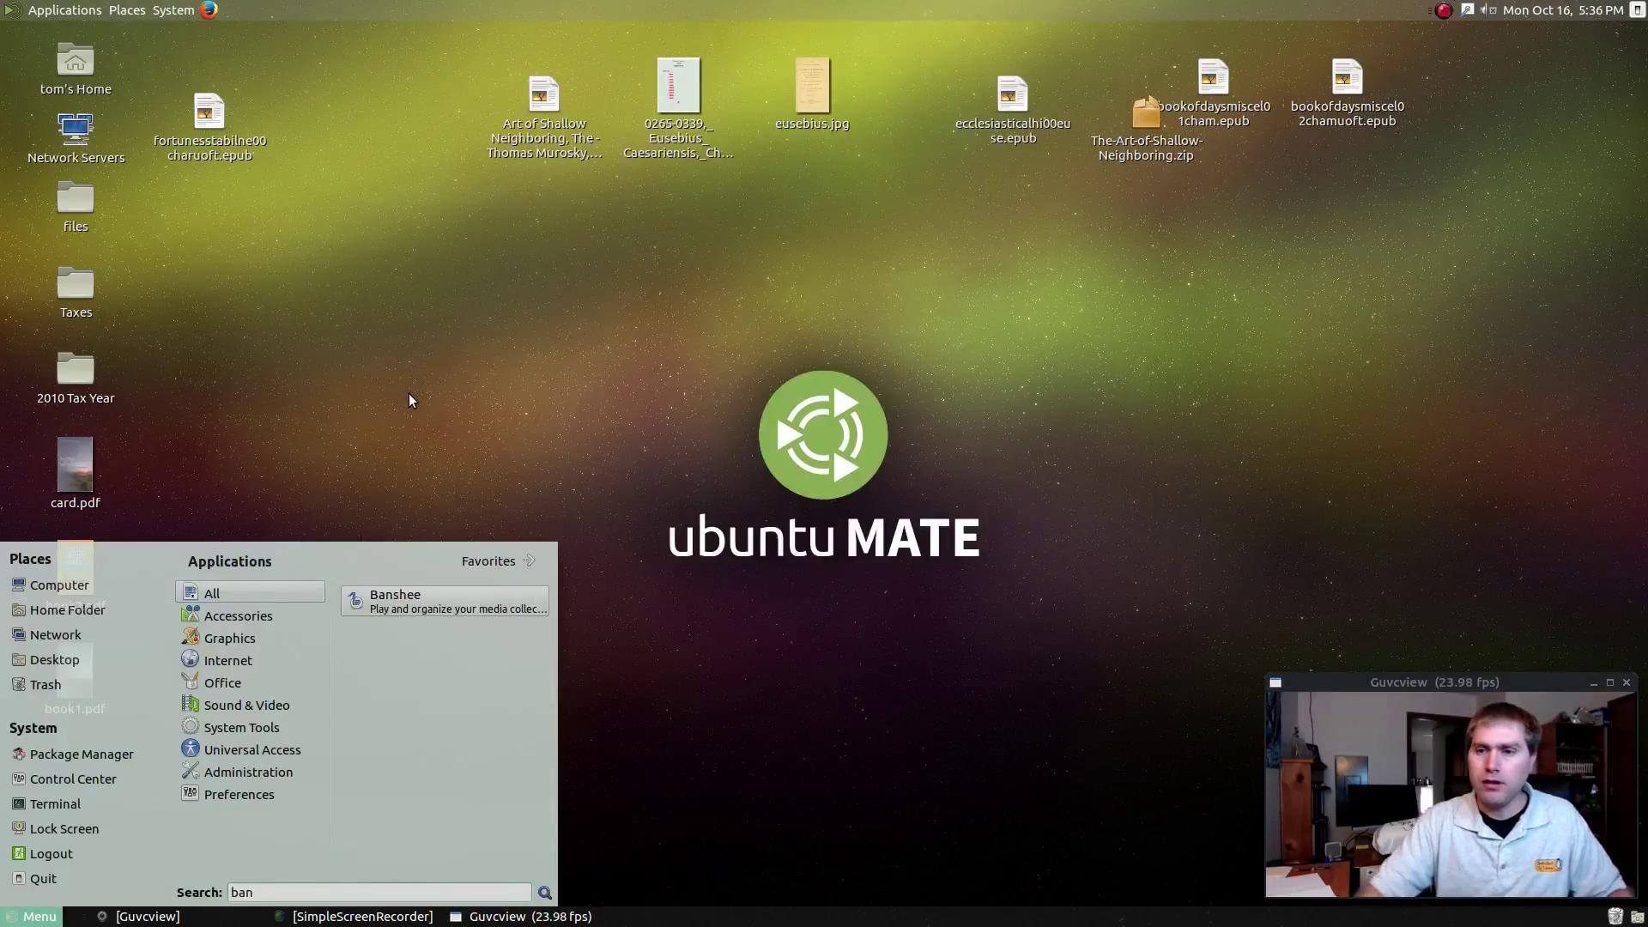
pyautogui.click(430, 596)
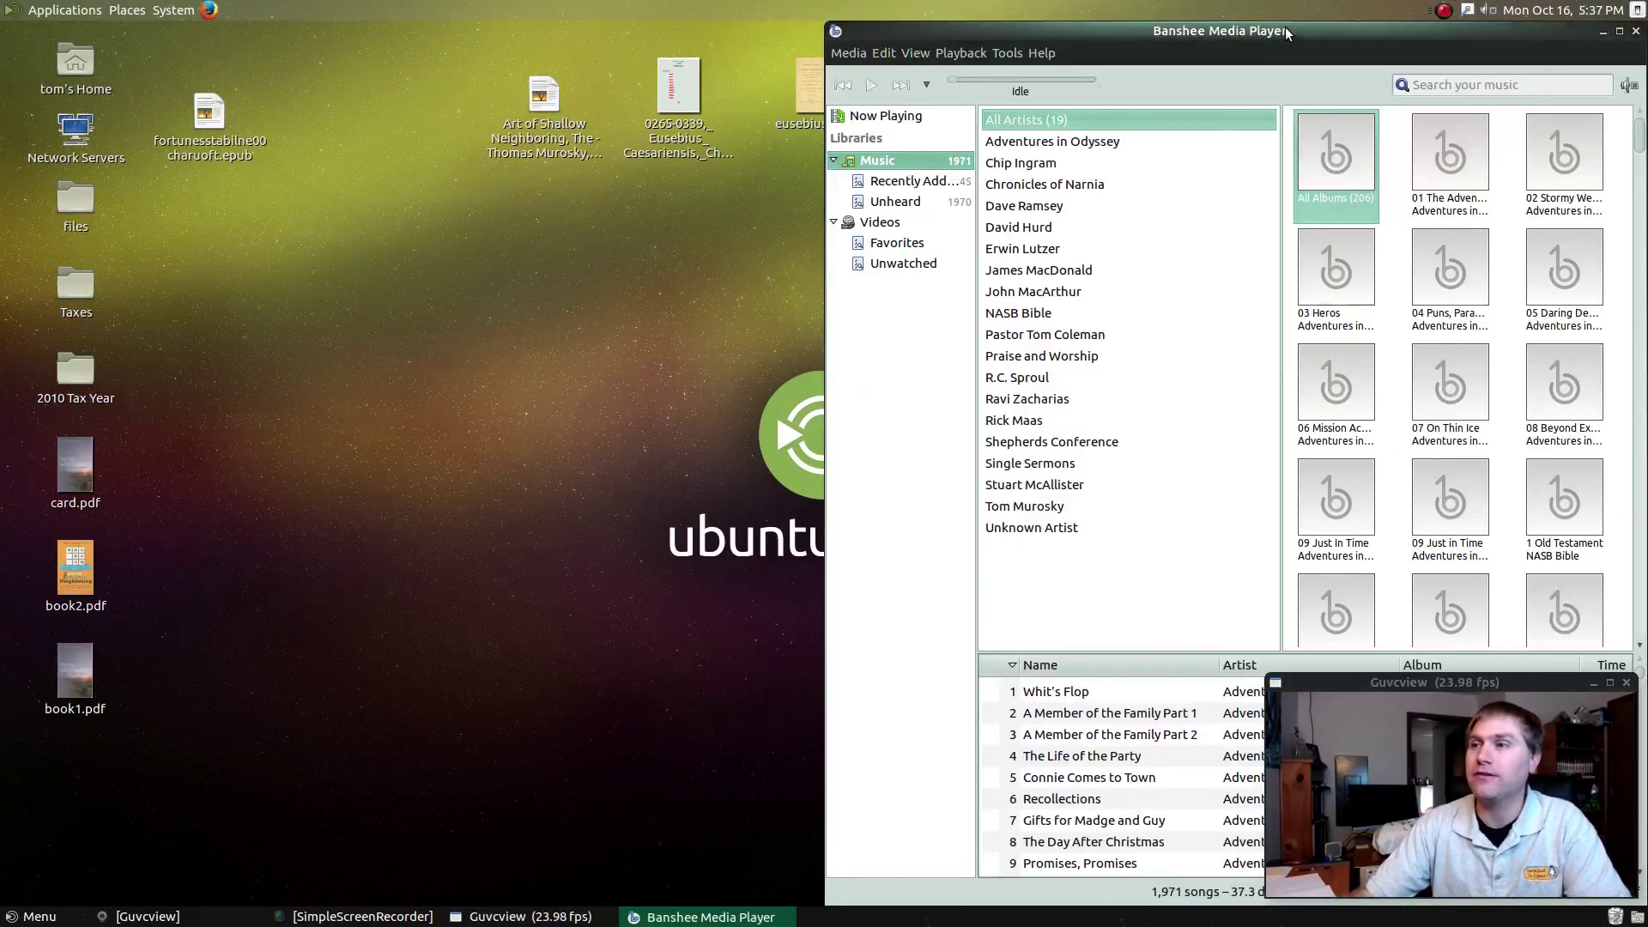
pyautogui.moveTo(1286, 31); pyautogui.dragTo(633, 65)
pyautogui.click(421, 180)
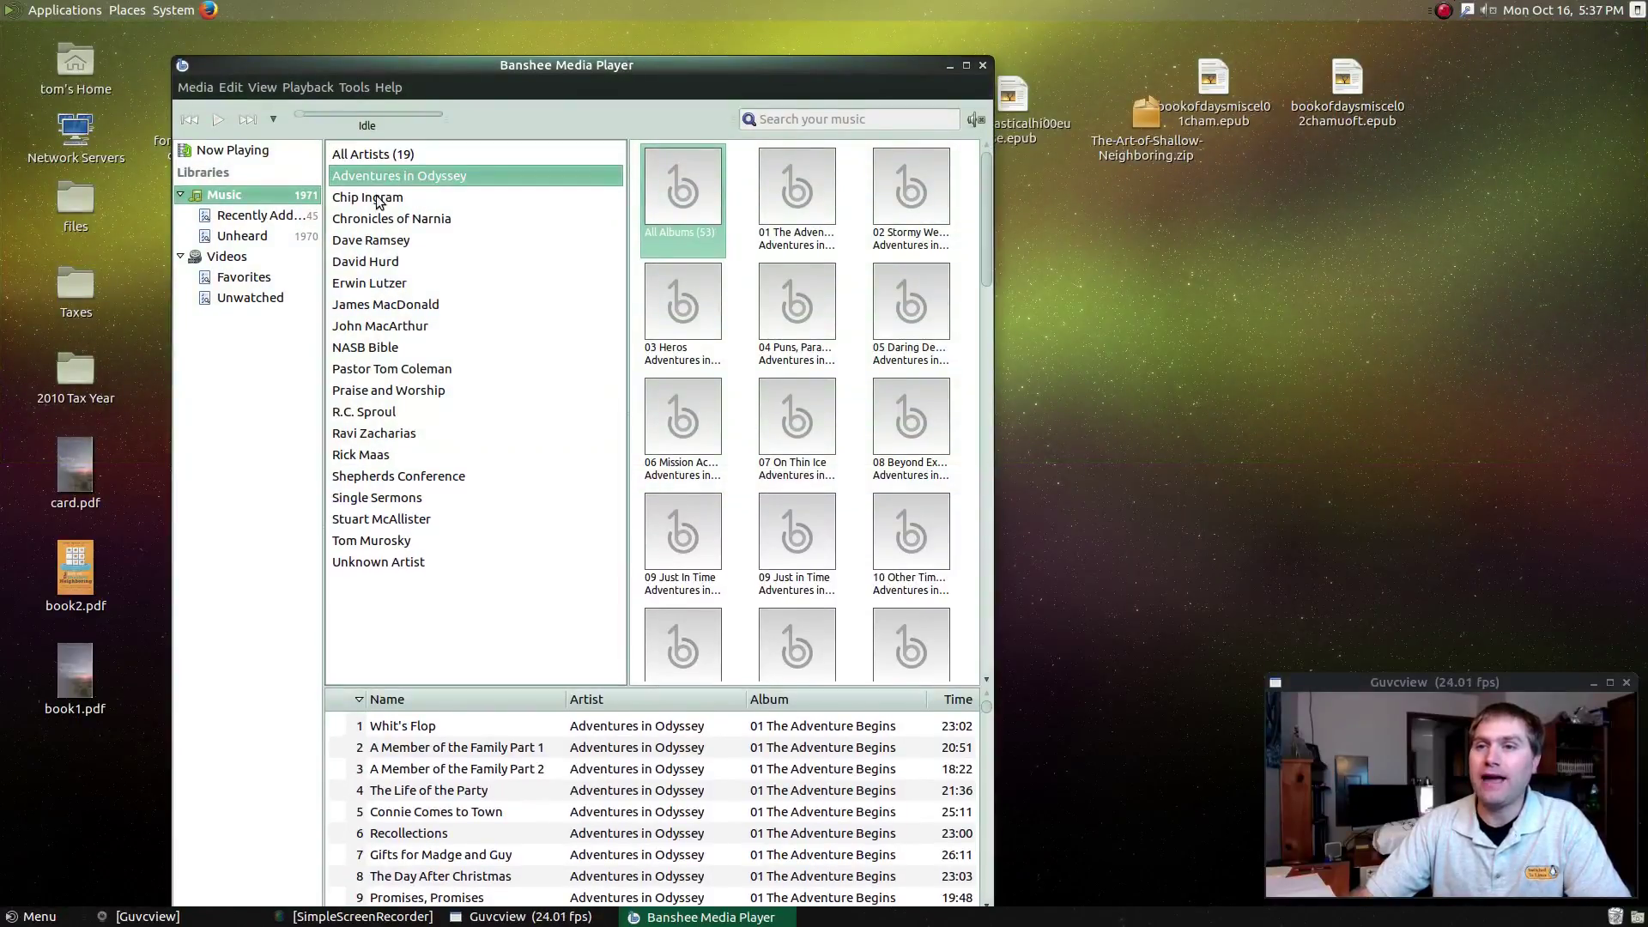
pyautogui.click(381, 201)
pyautogui.press('Down')
pyautogui.press('Down')
pyautogui.press('Down')
pyautogui.press('Down')
pyautogui.press('Down')
pyautogui.press('Down')
pyautogui.press('Down')
pyautogui.press('Down')
pyautogui.press('Down')
pyautogui.press('Down')
pyautogui.press('Down')
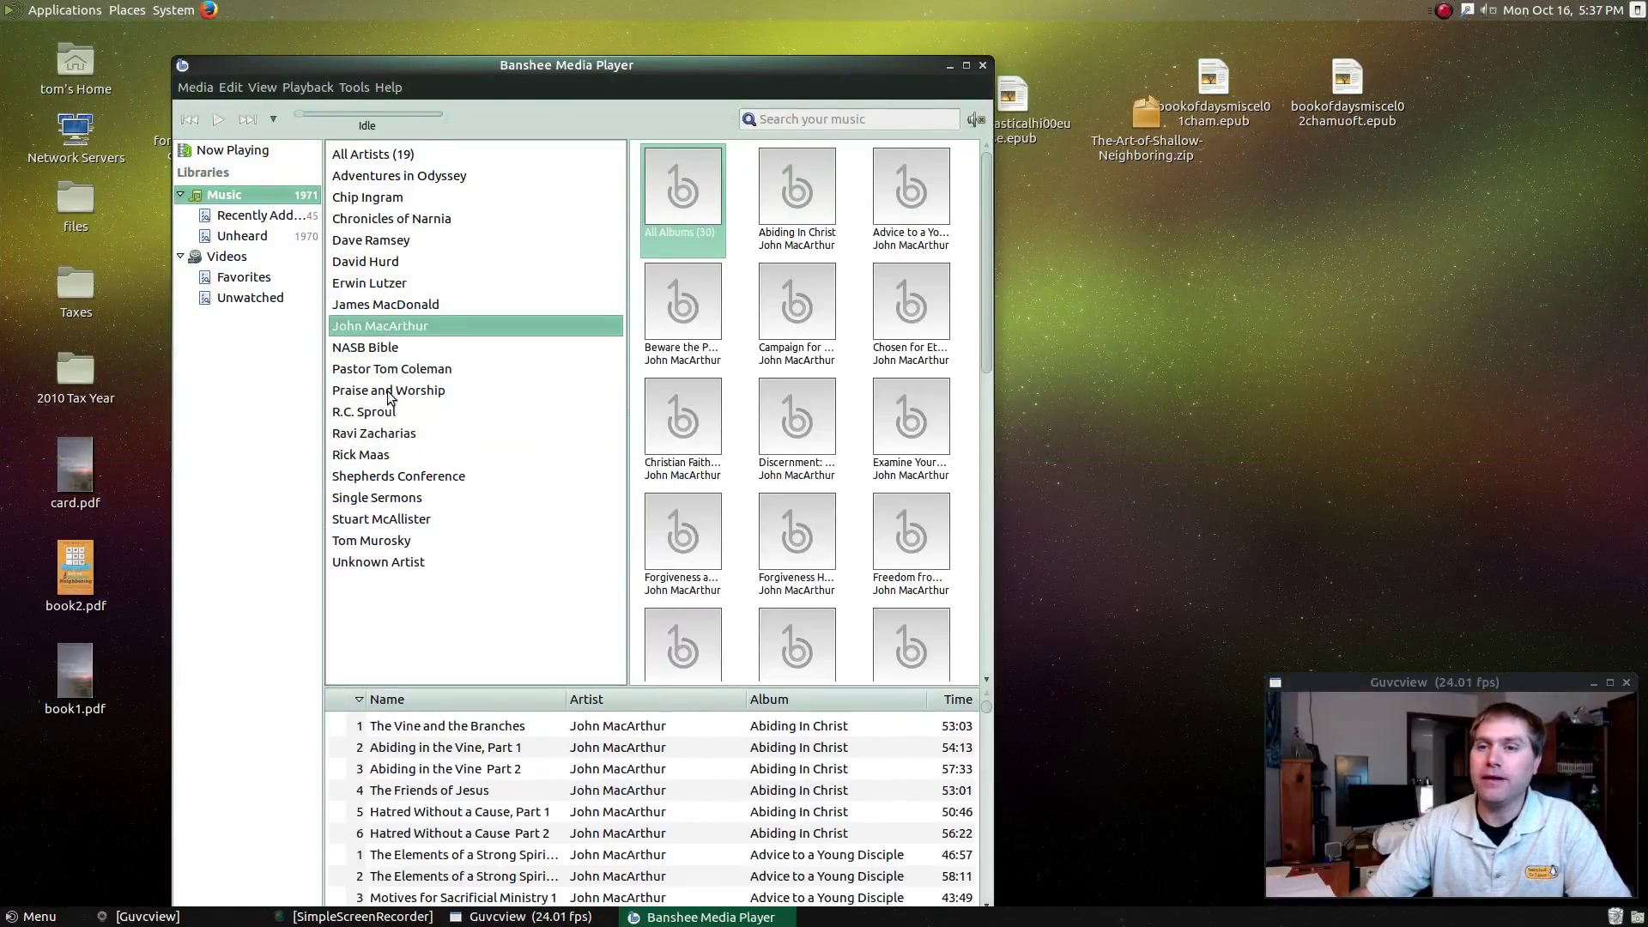
pyautogui.click(375, 518)
pyautogui.click(374, 540)
pyautogui.click(372, 562)
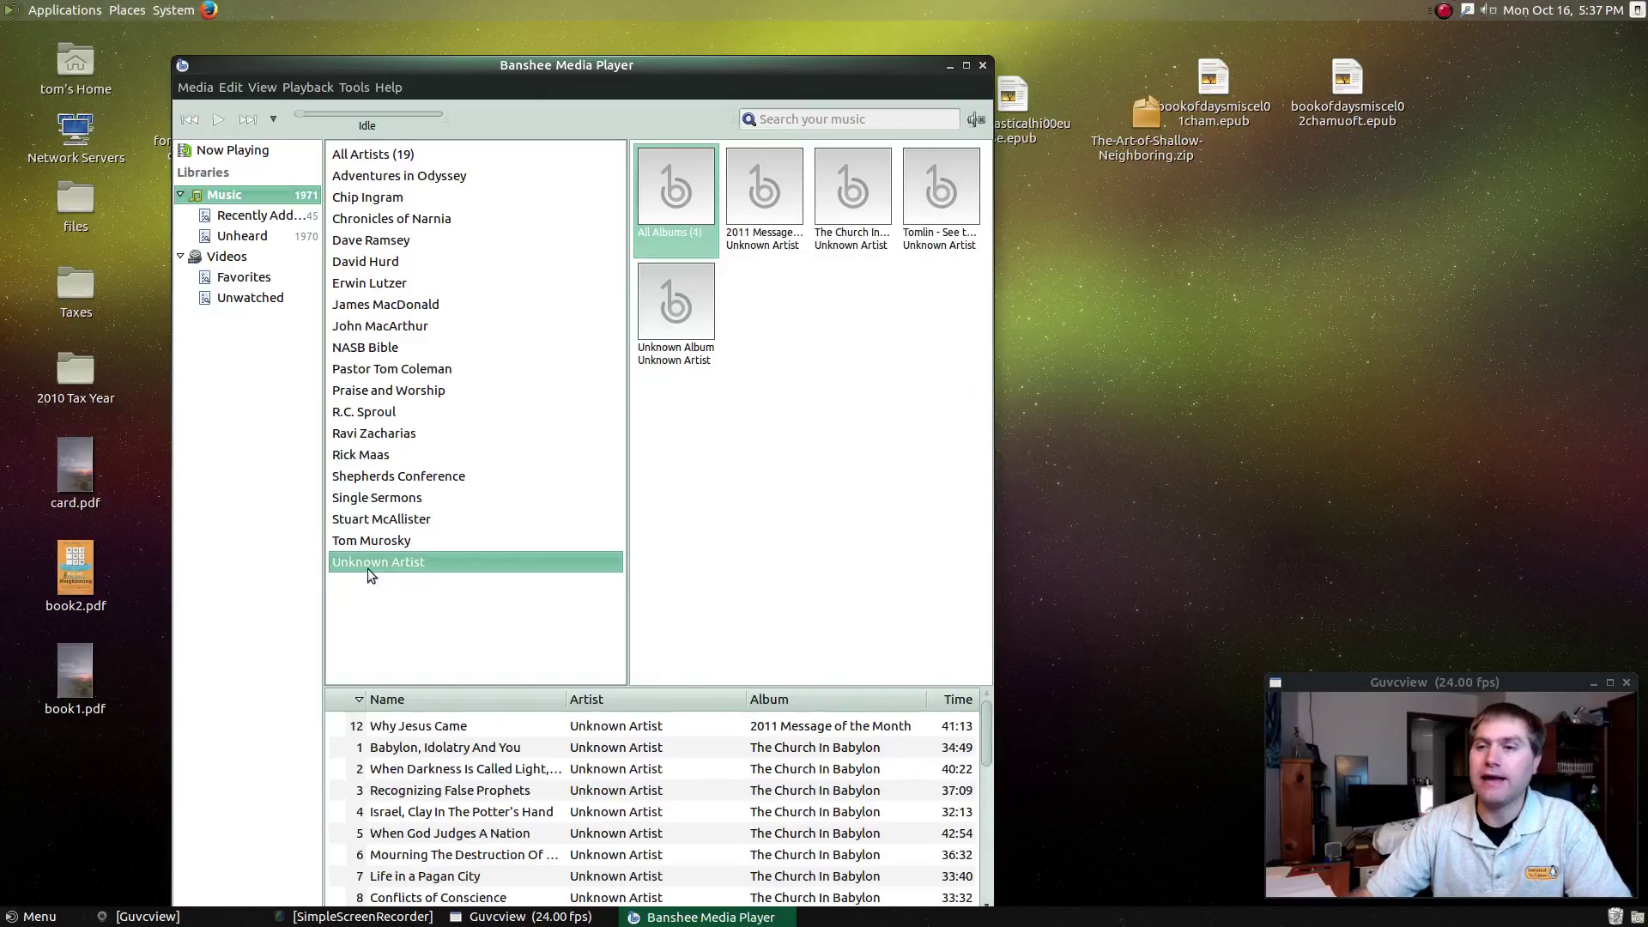
pyautogui.click(403, 348)
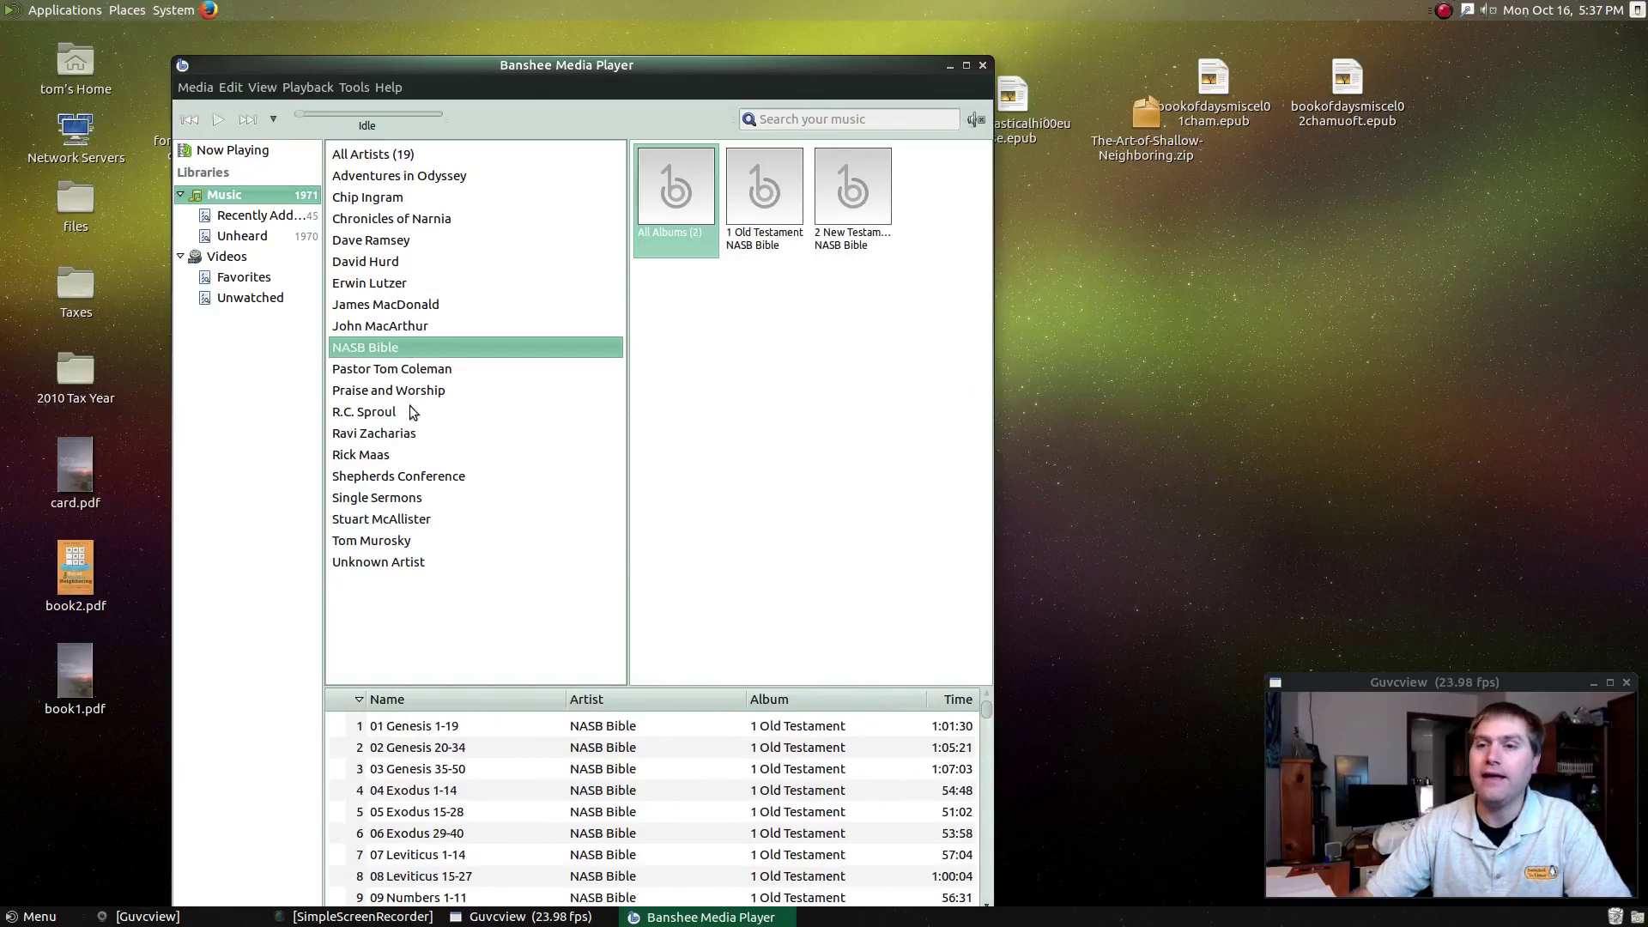
pyautogui.click(401, 431)
pyautogui.click(412, 177)
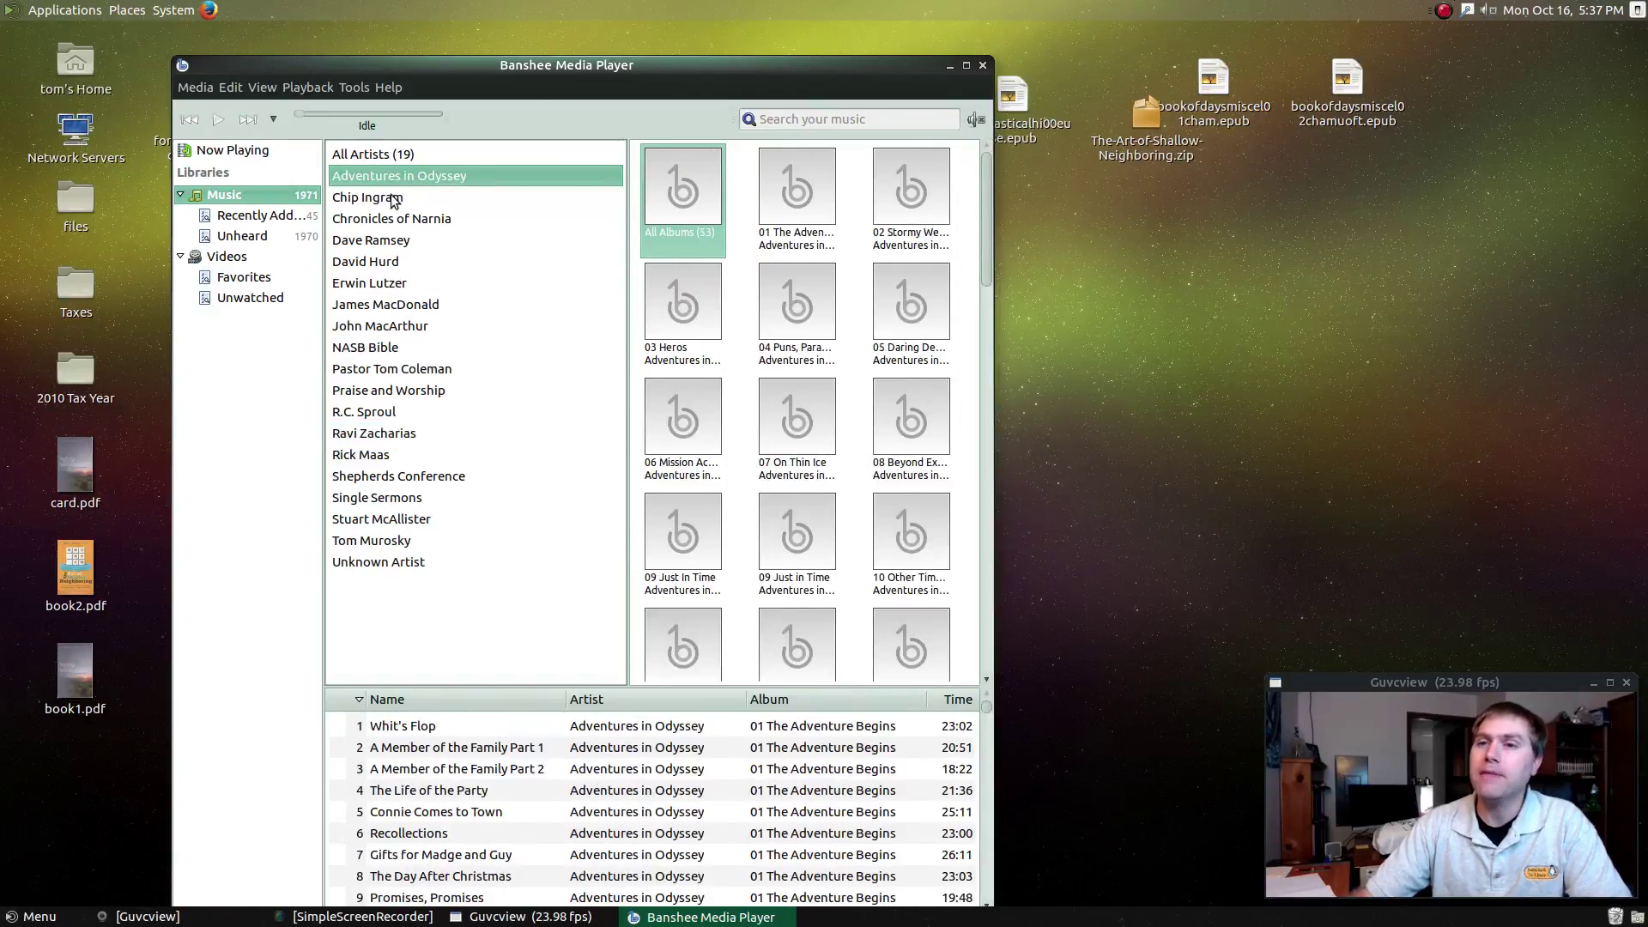
pyautogui.click(393, 198)
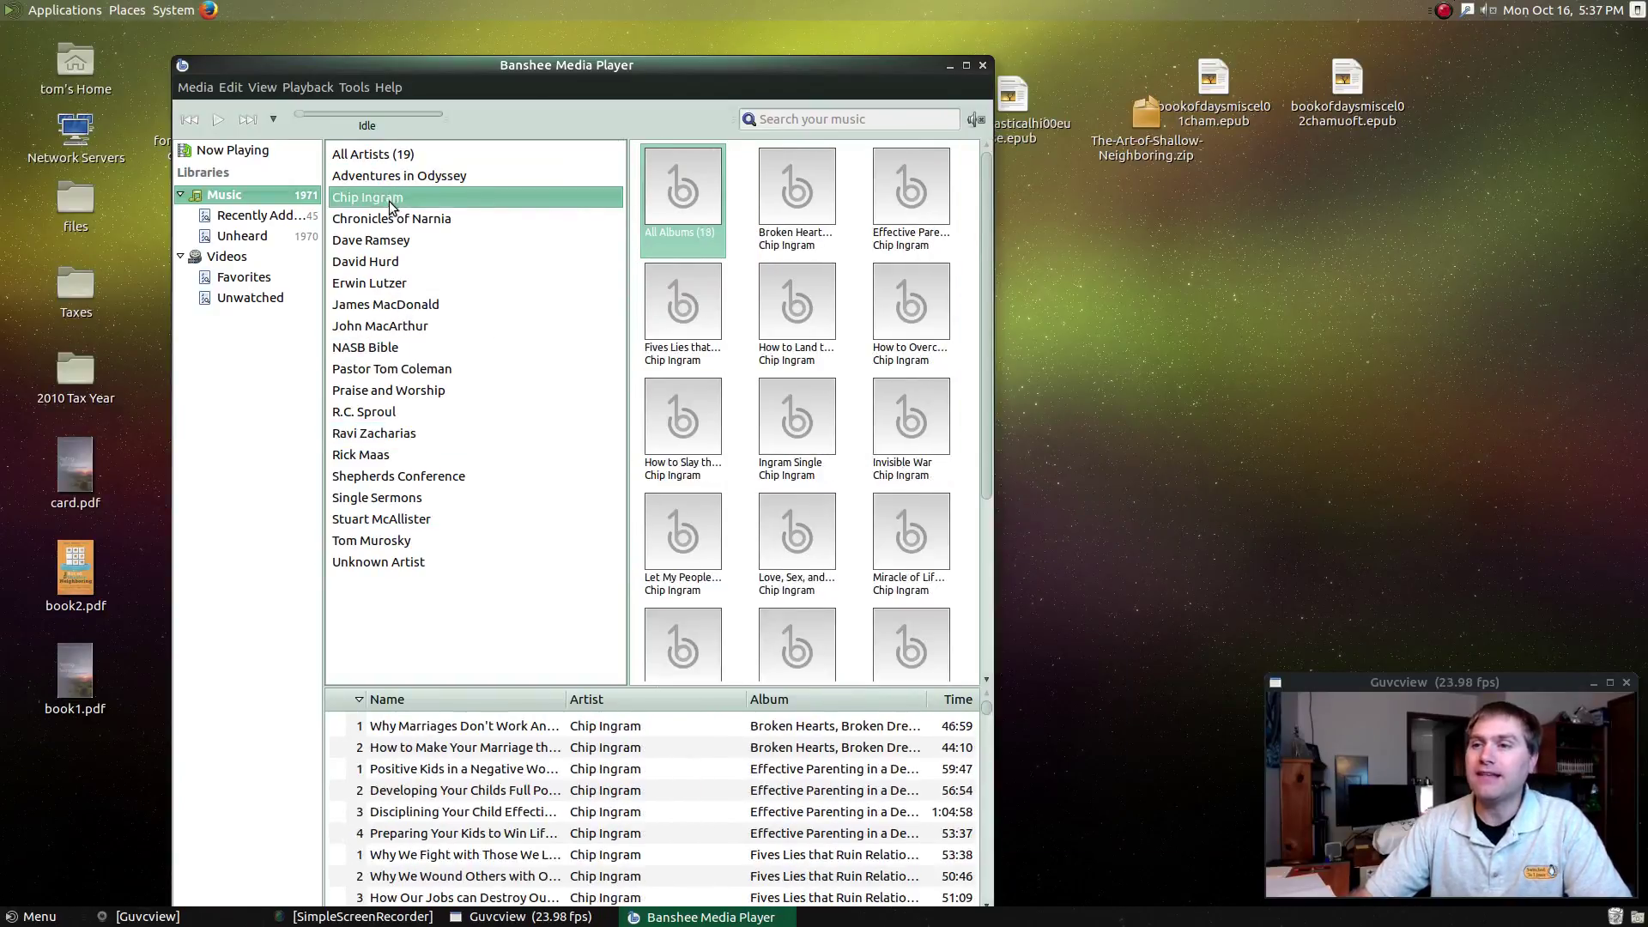
pyautogui.click(983, 65)
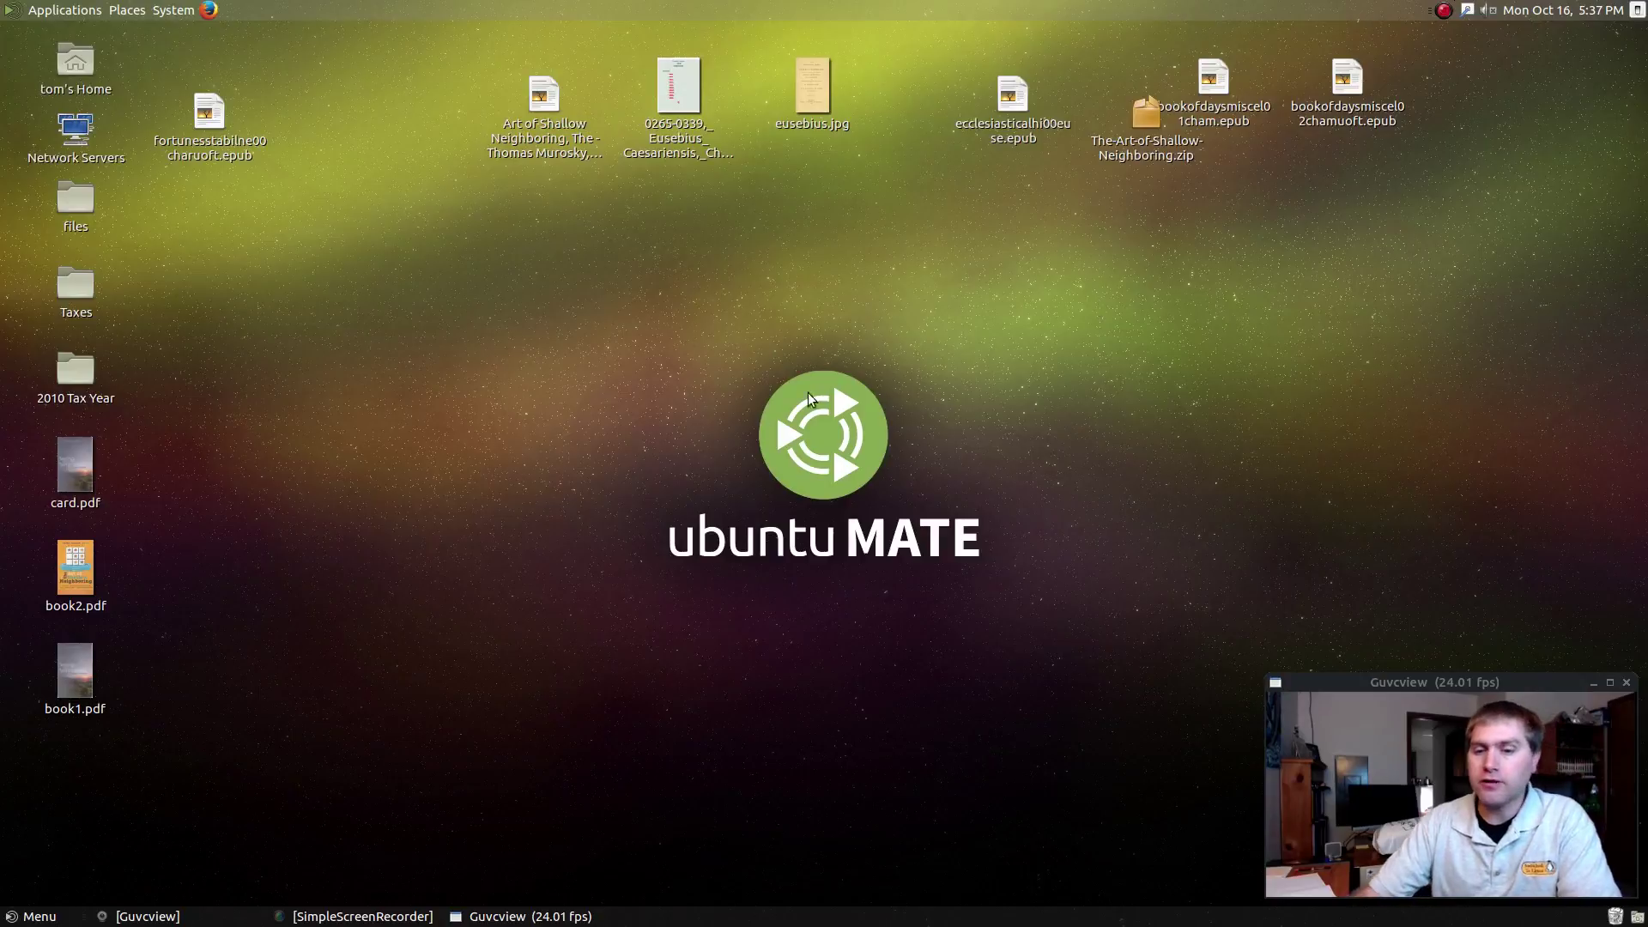
# Launch KAddressBook by searching 'ka' in the MATE Menu.
pyautogui.click(34, 915)
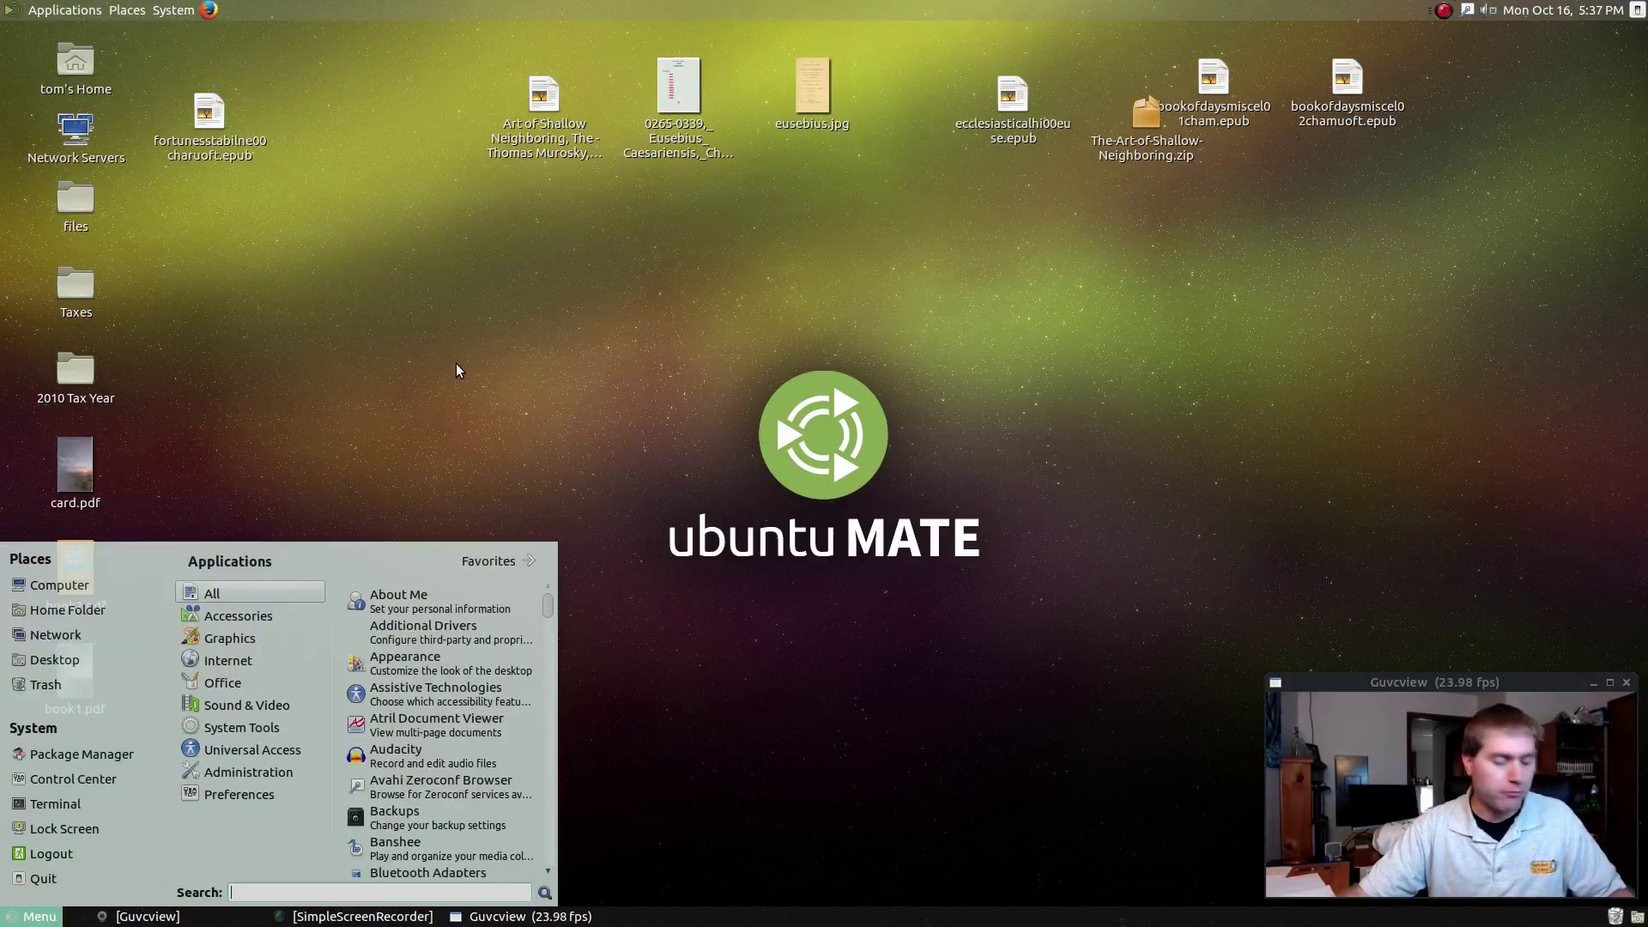
pyautogui.write('ka')
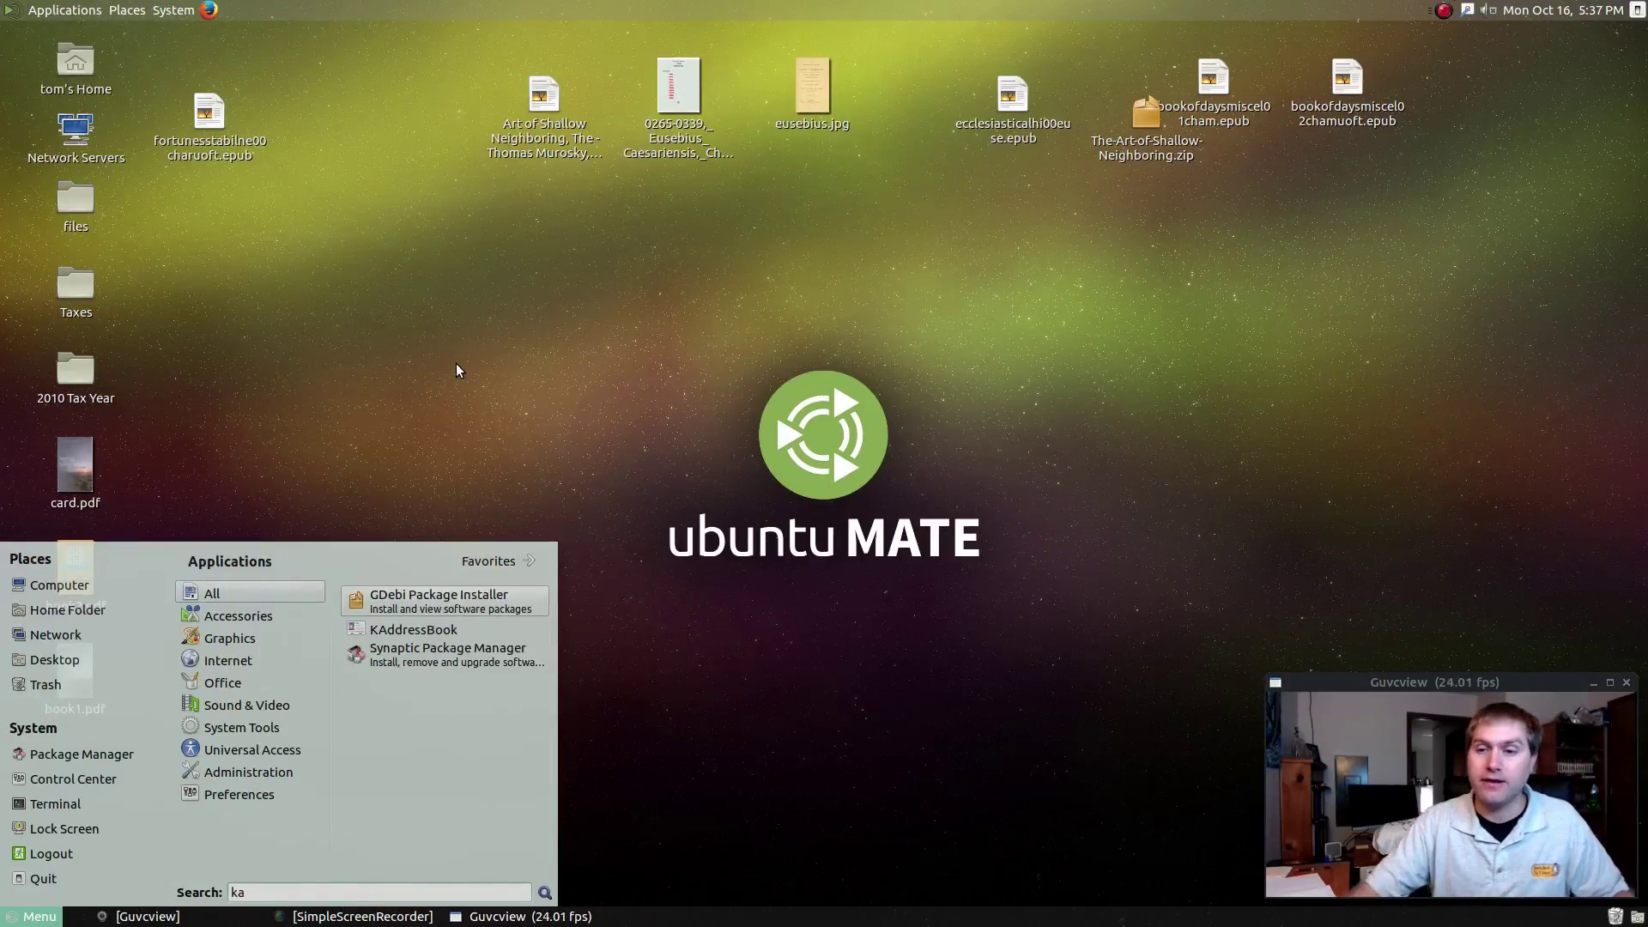
pyautogui.click(412, 629)
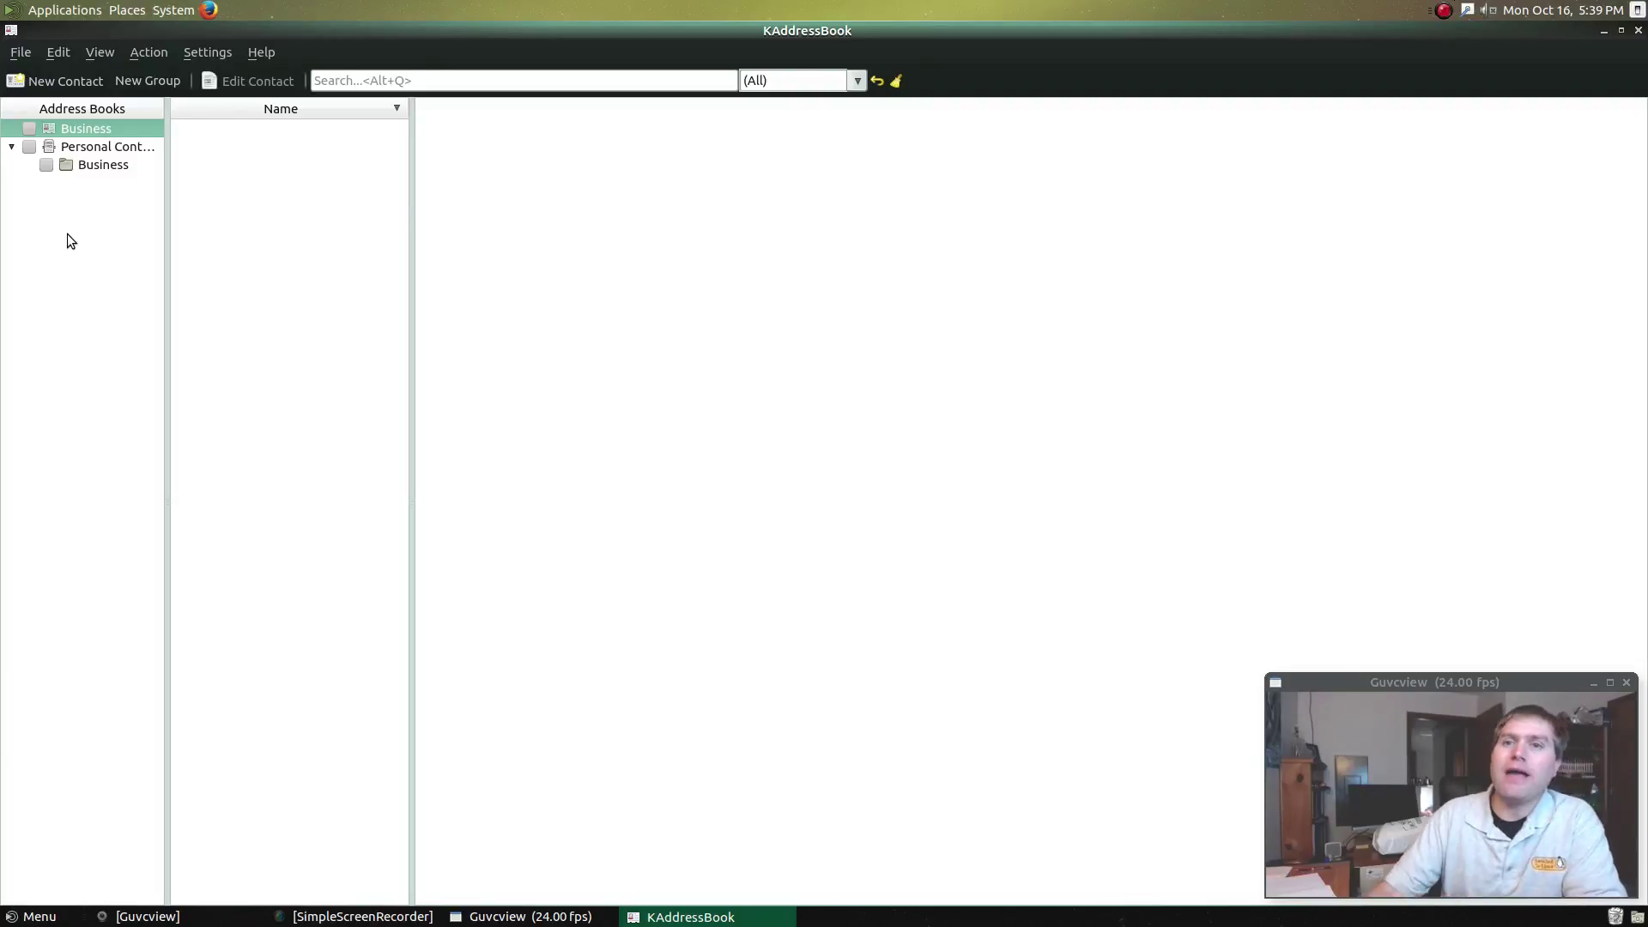
pyautogui.click(64, 87)
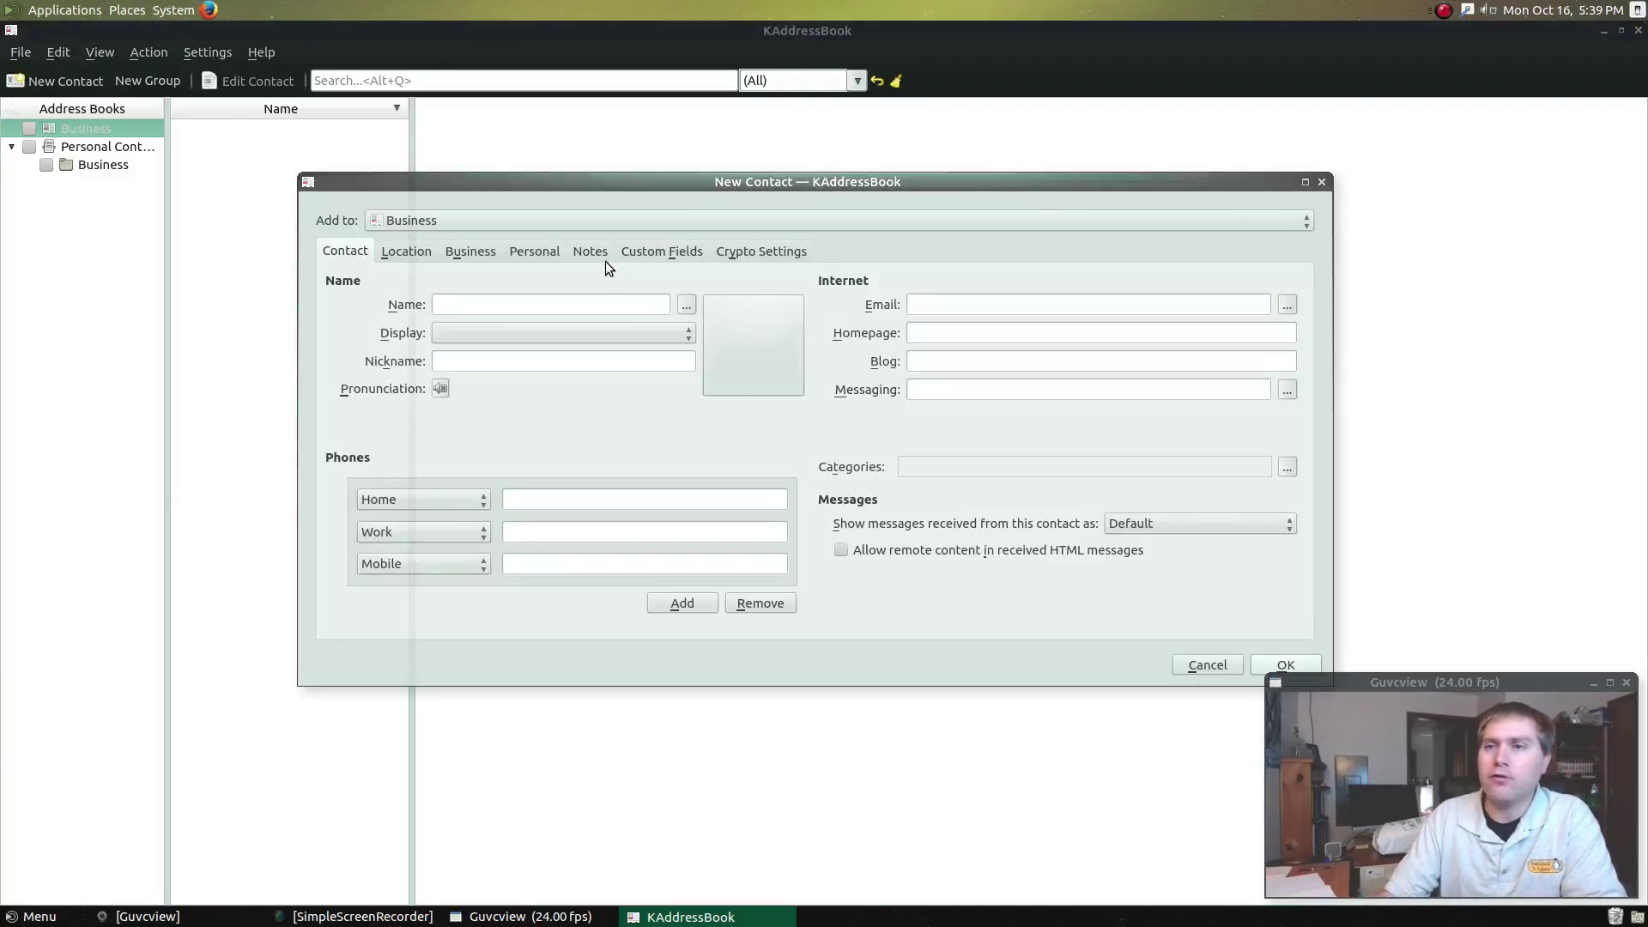
pyautogui.click(515, 221)
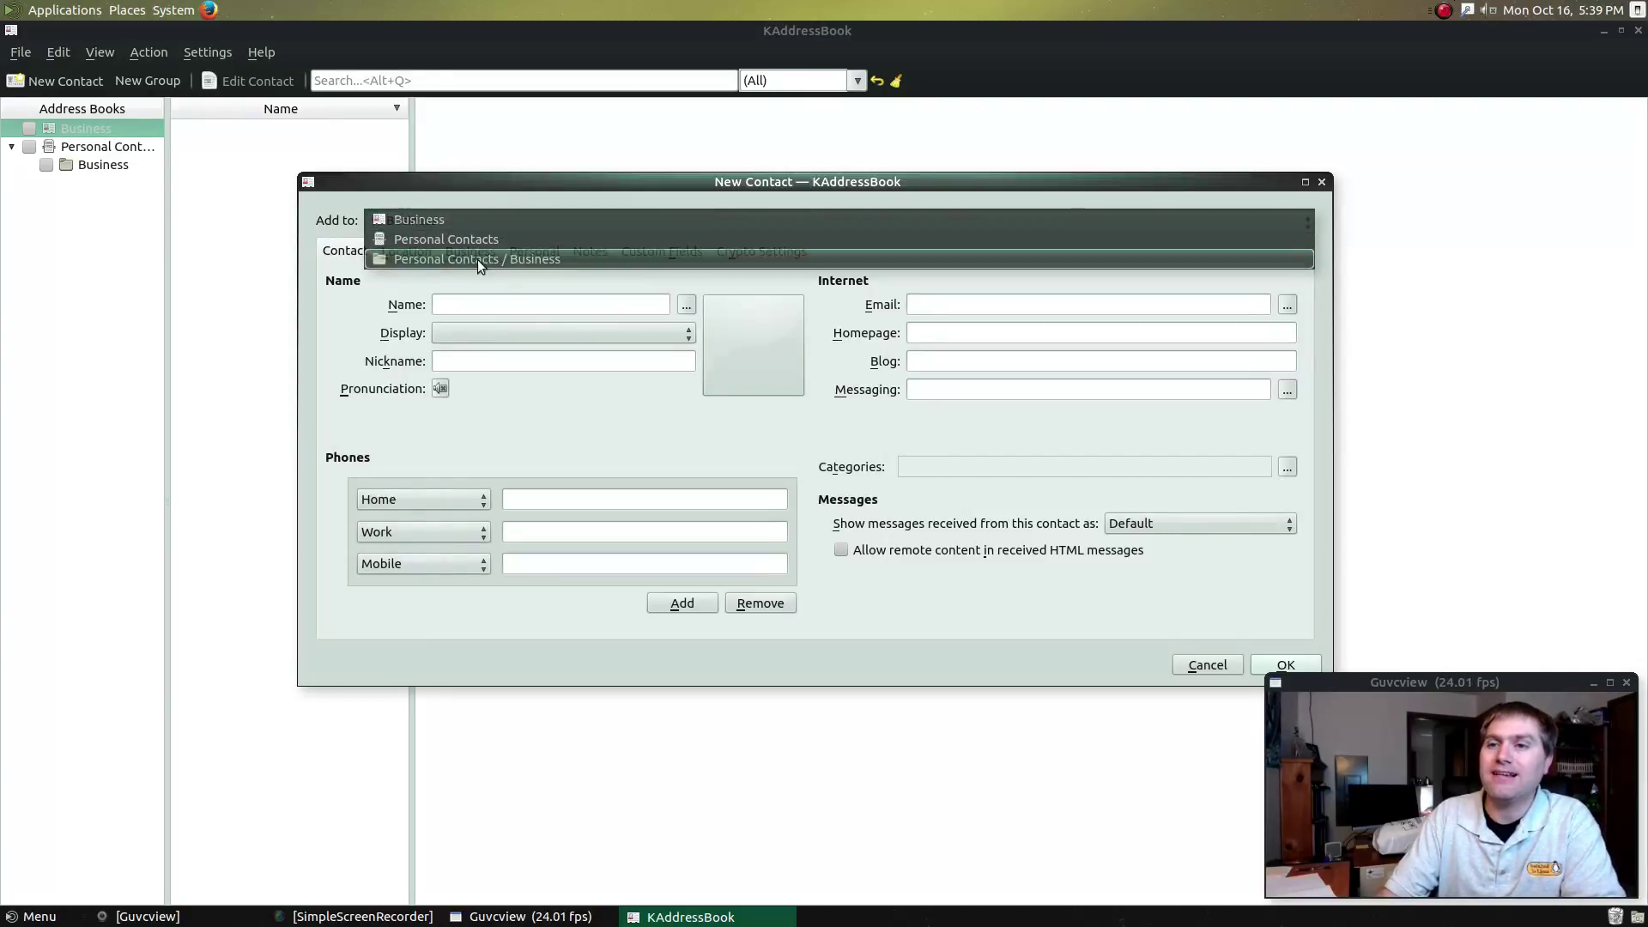
pyautogui.click(633, 408)
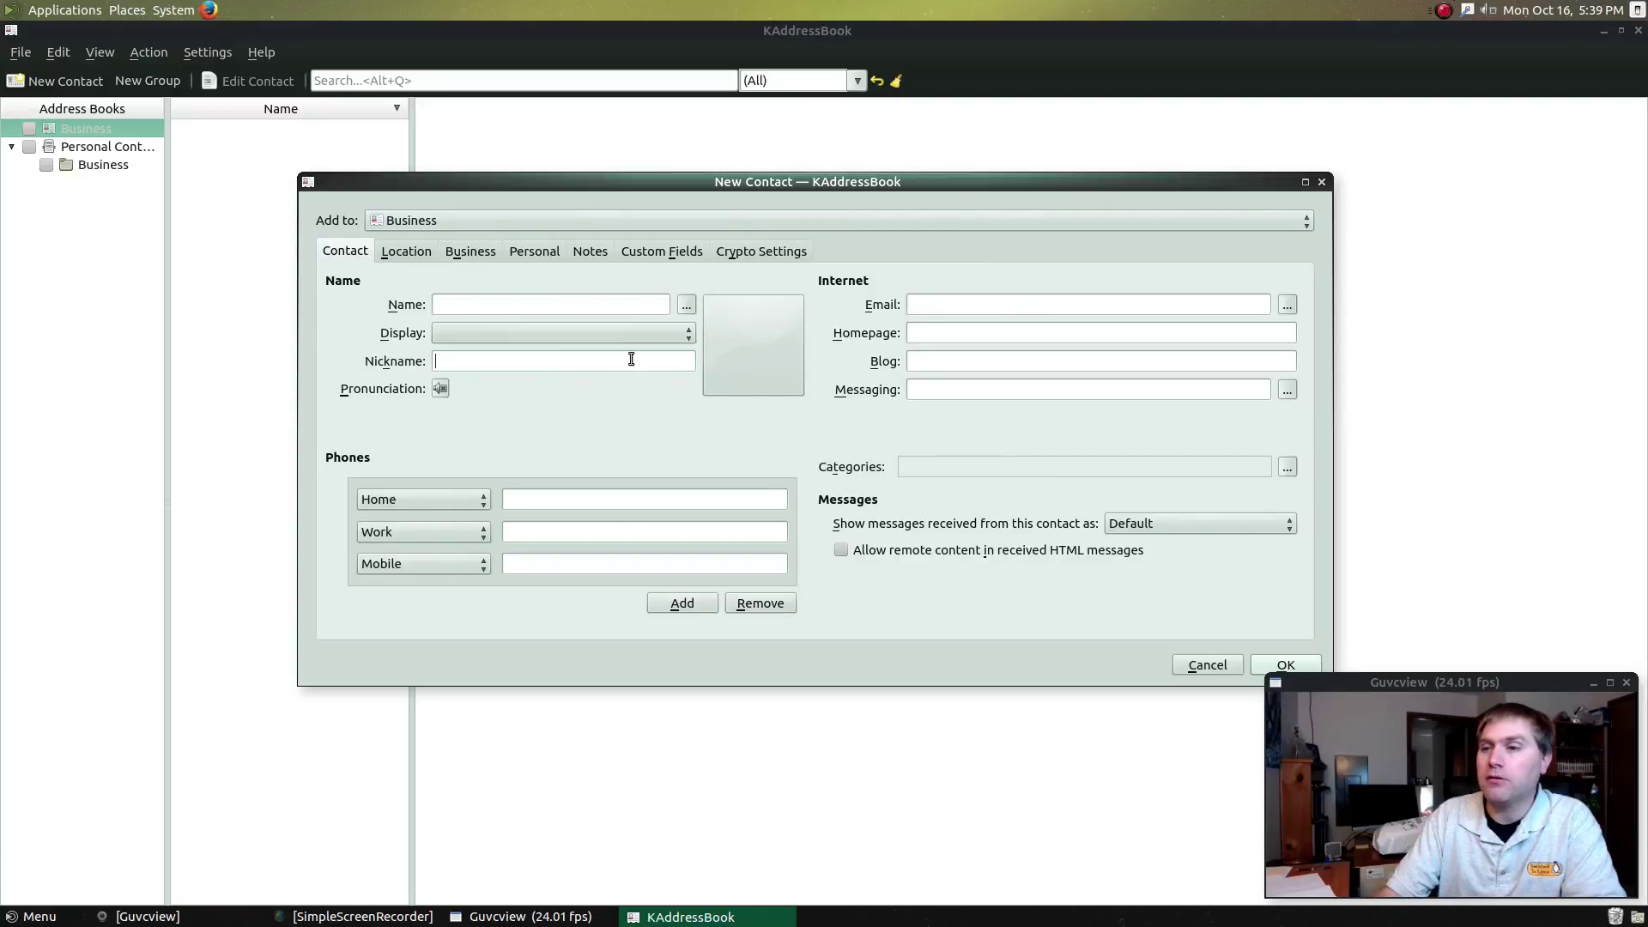
pyautogui.click(406, 250)
pyautogui.click(486, 256)
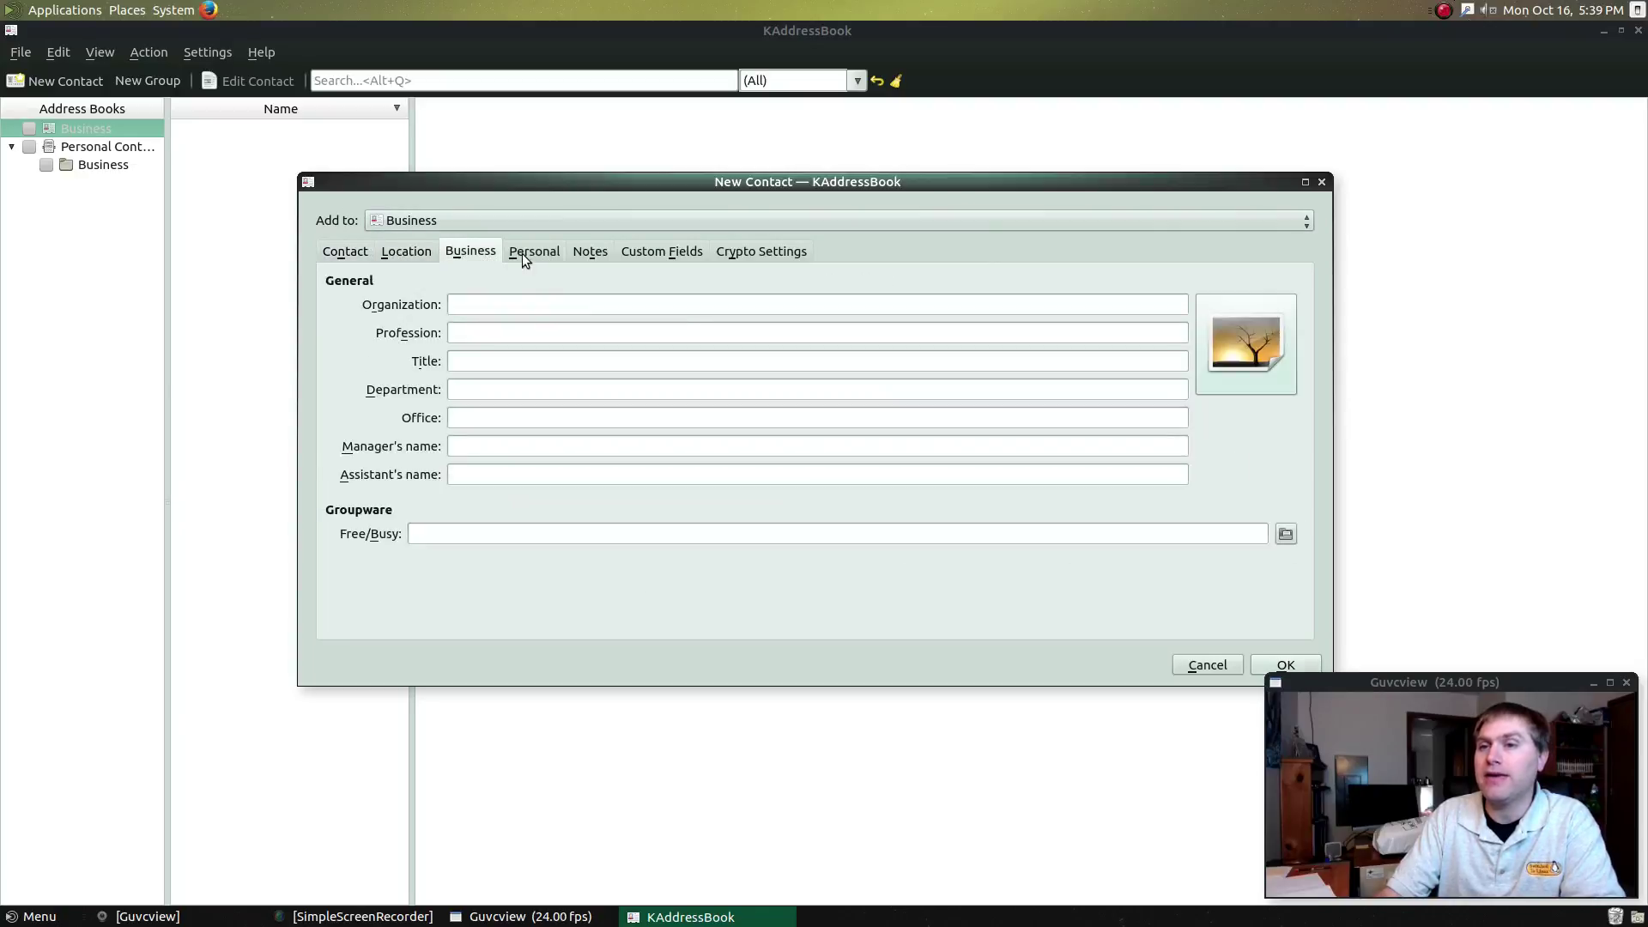
pyautogui.click(522, 254)
pyautogui.click(600, 255)
pyautogui.click(649, 258)
pyautogui.click(761, 254)
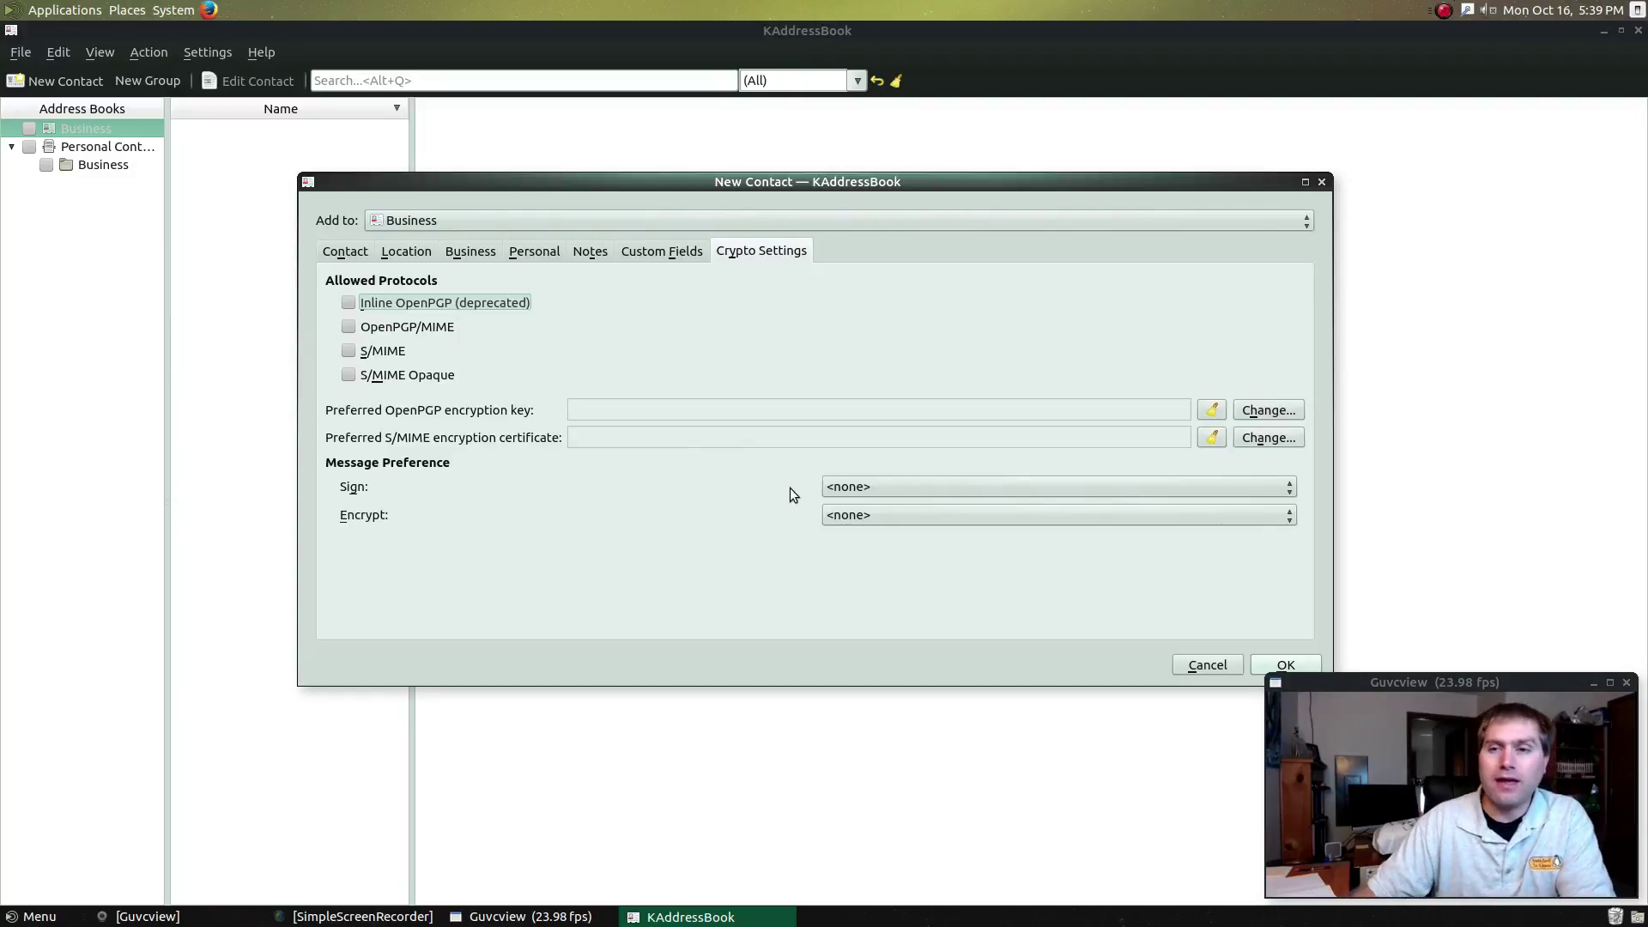
# Discard the new contact and review the File > Export formats (vCard, CSV, LDIF, GMX) without exporting.
pyautogui.click(1207, 665)
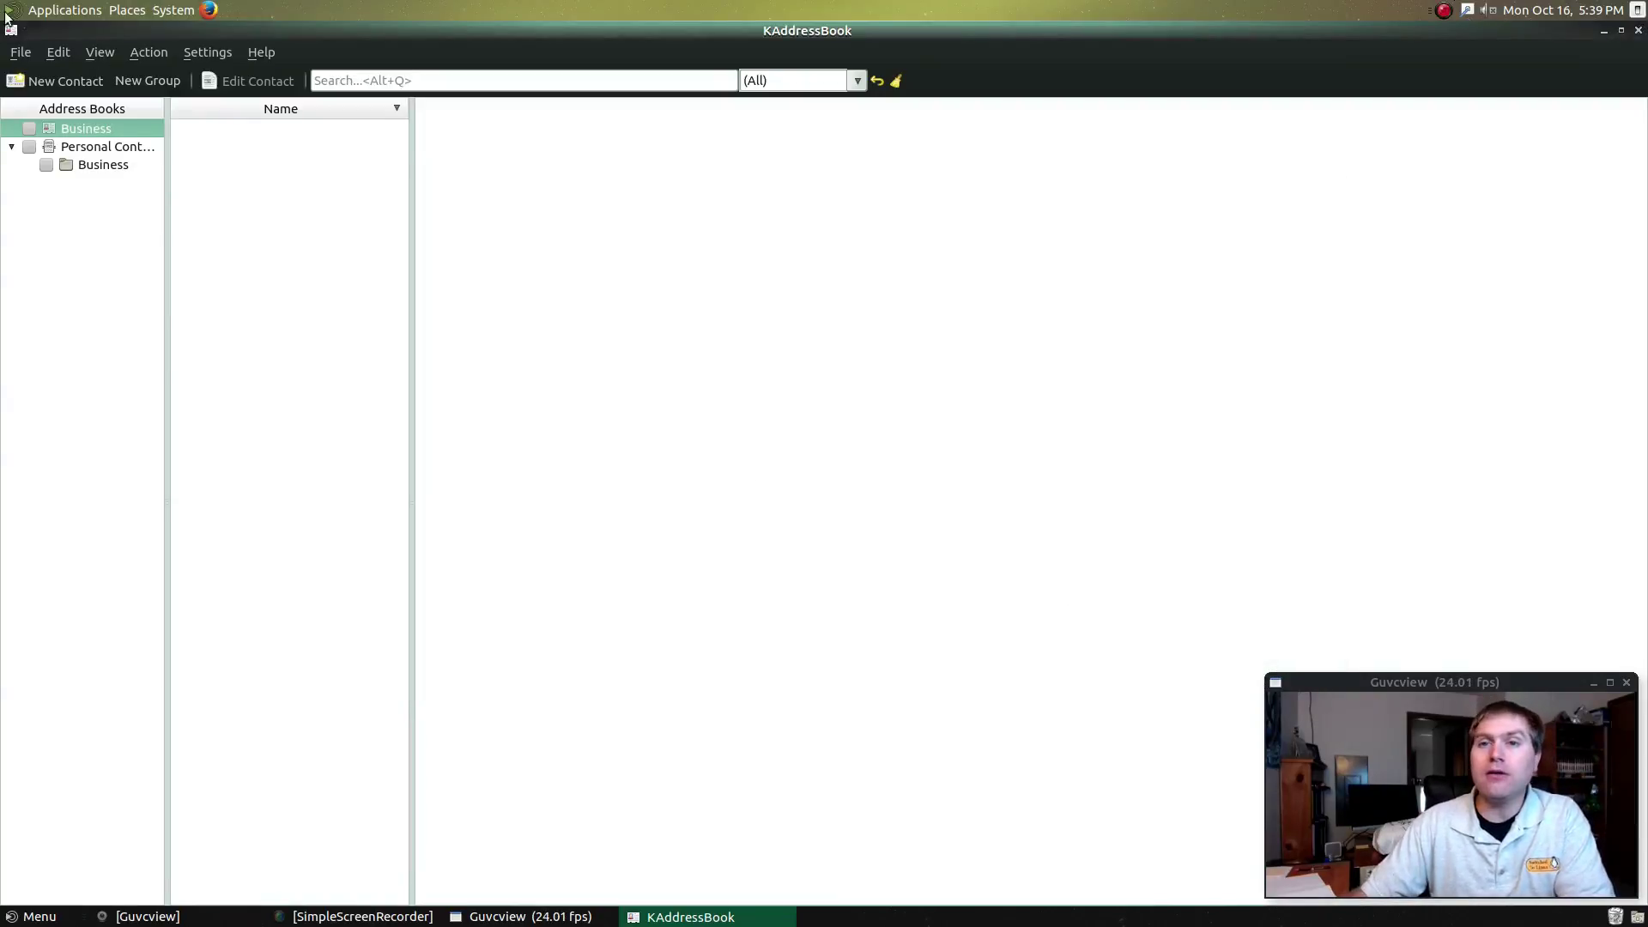
pyautogui.click(21, 52)
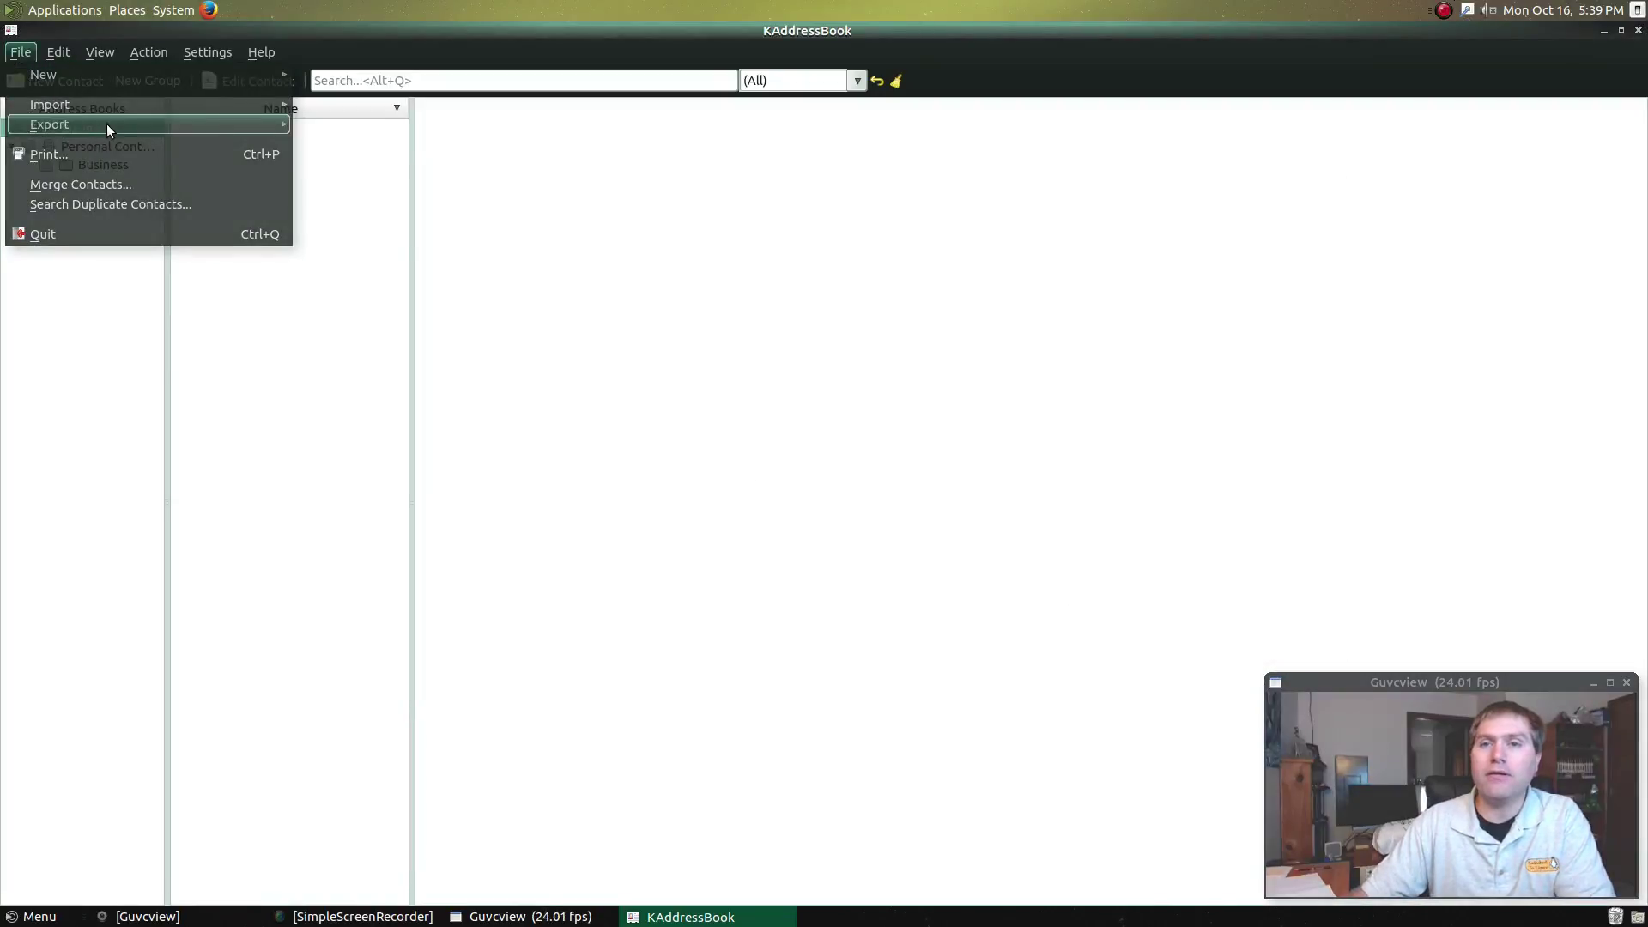
pyautogui.moveTo(261, 127)
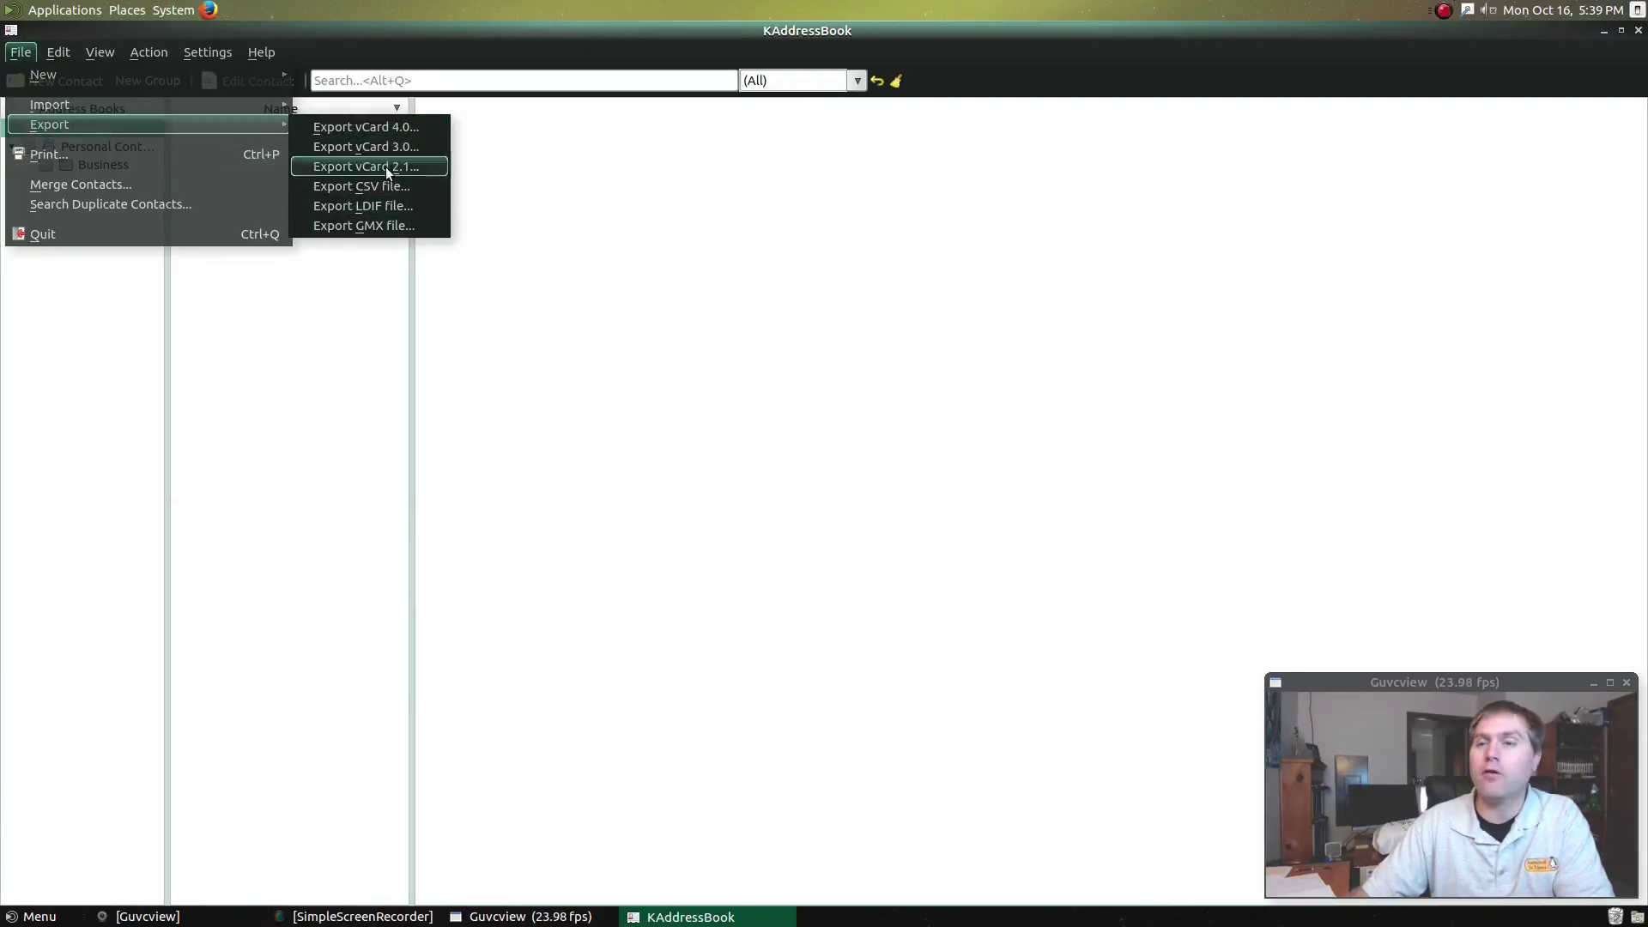
pyautogui.click(793, 271)
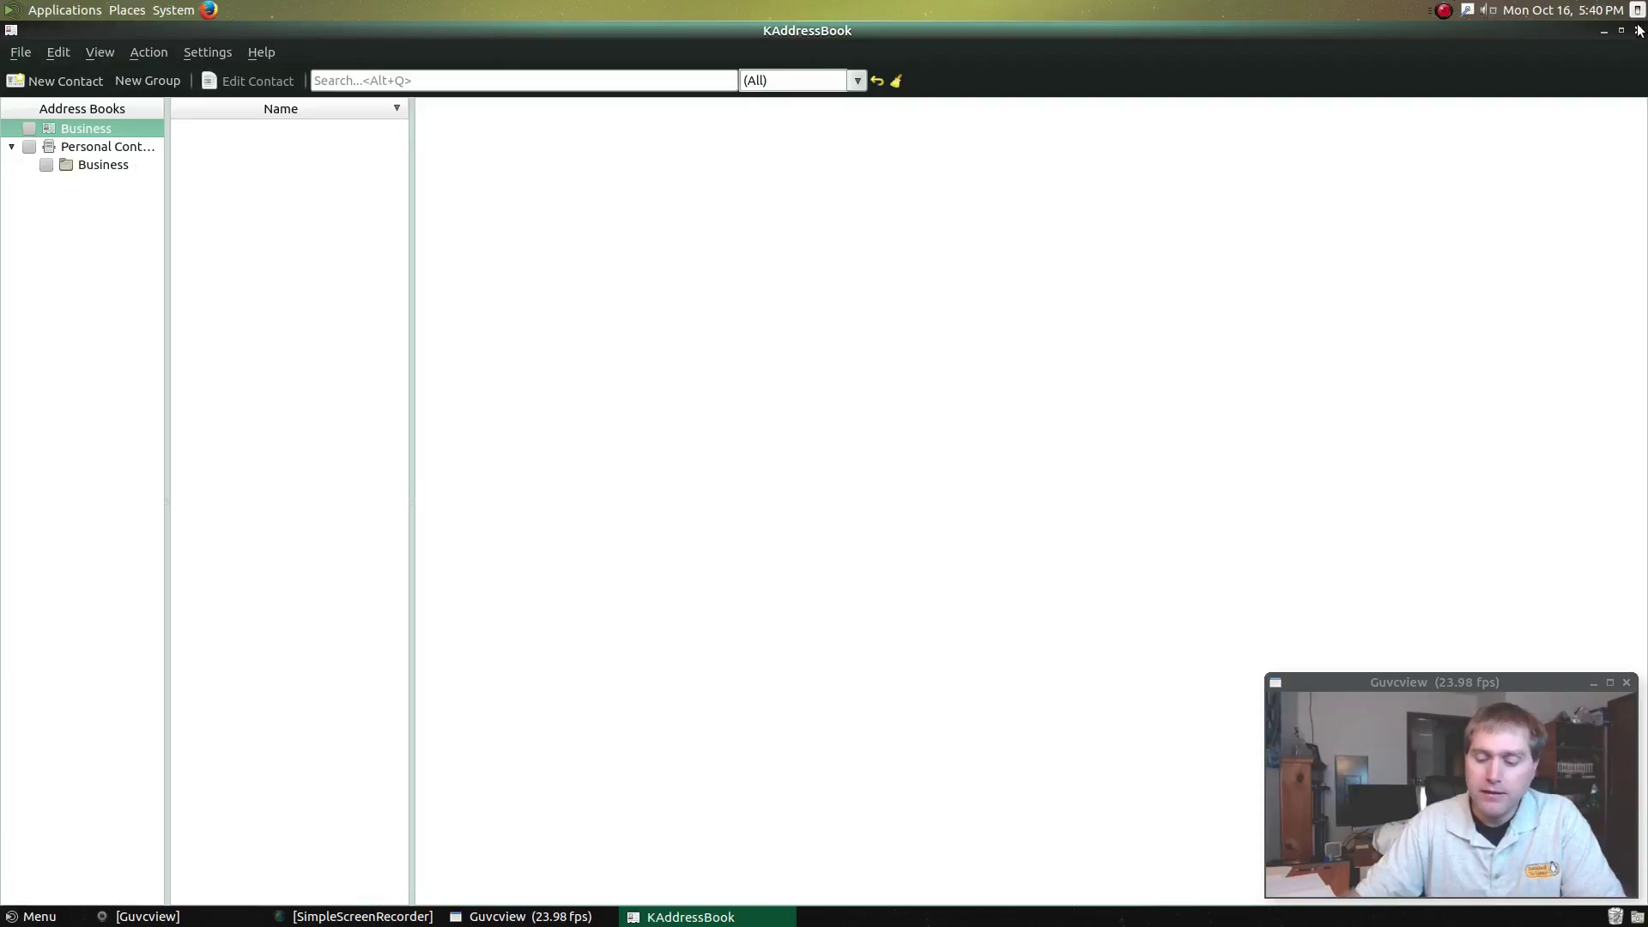
# Close KAddressBook and launch OBS Studio by searching 'obs' in the MATE Menu.
pyautogui.click(1638, 31)
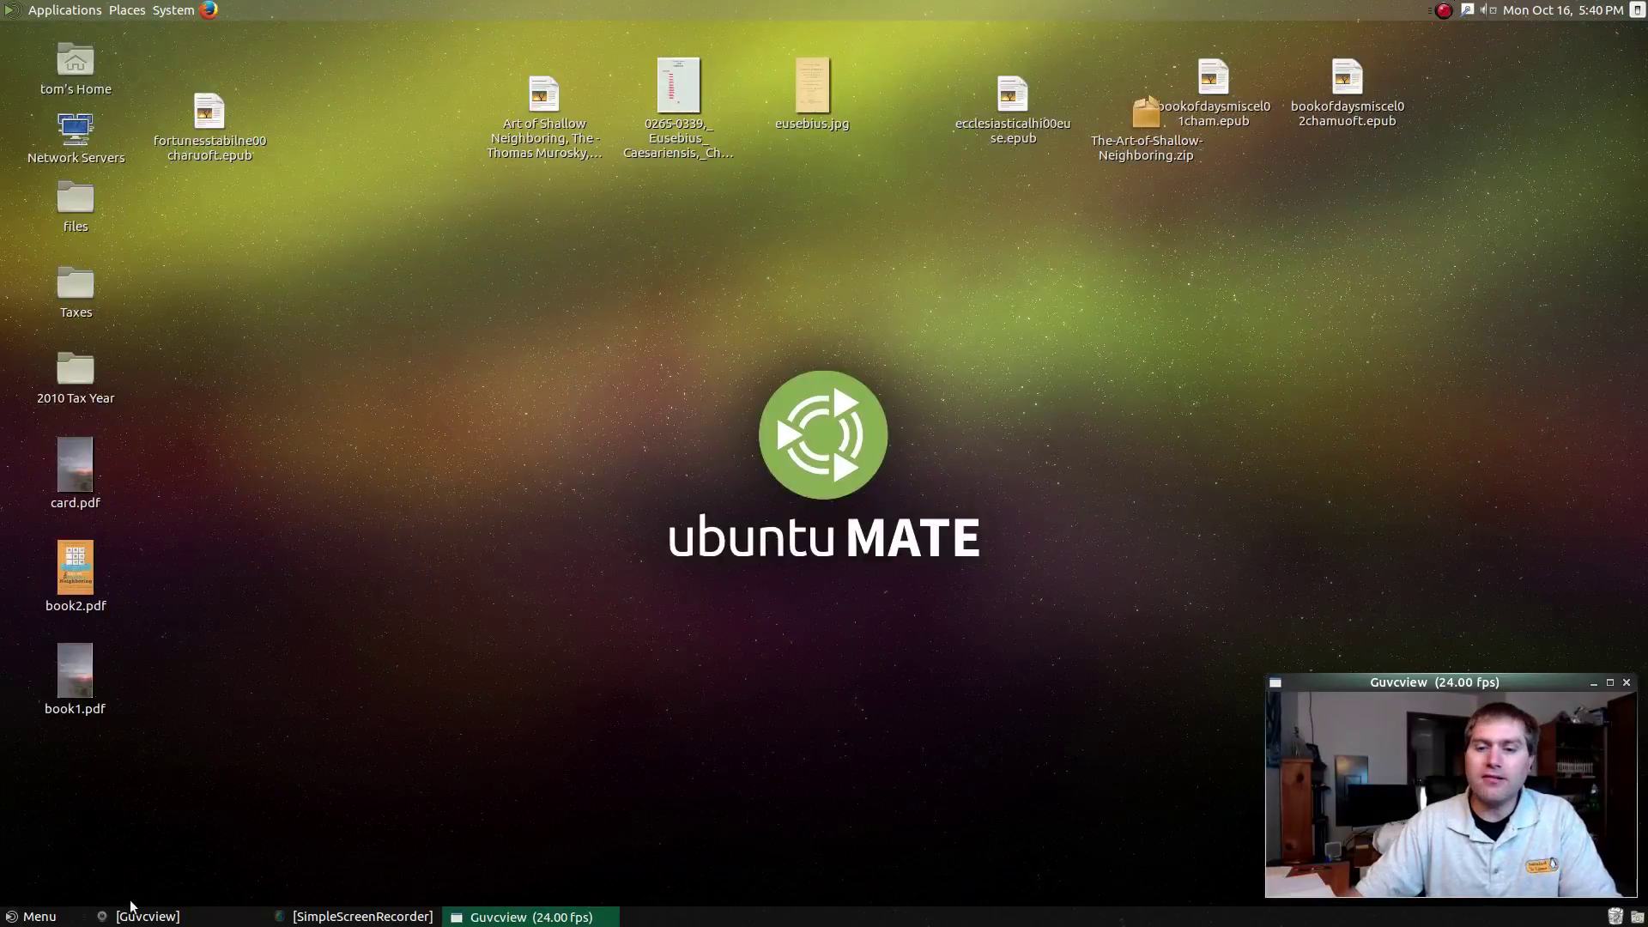
pyautogui.click(34, 916)
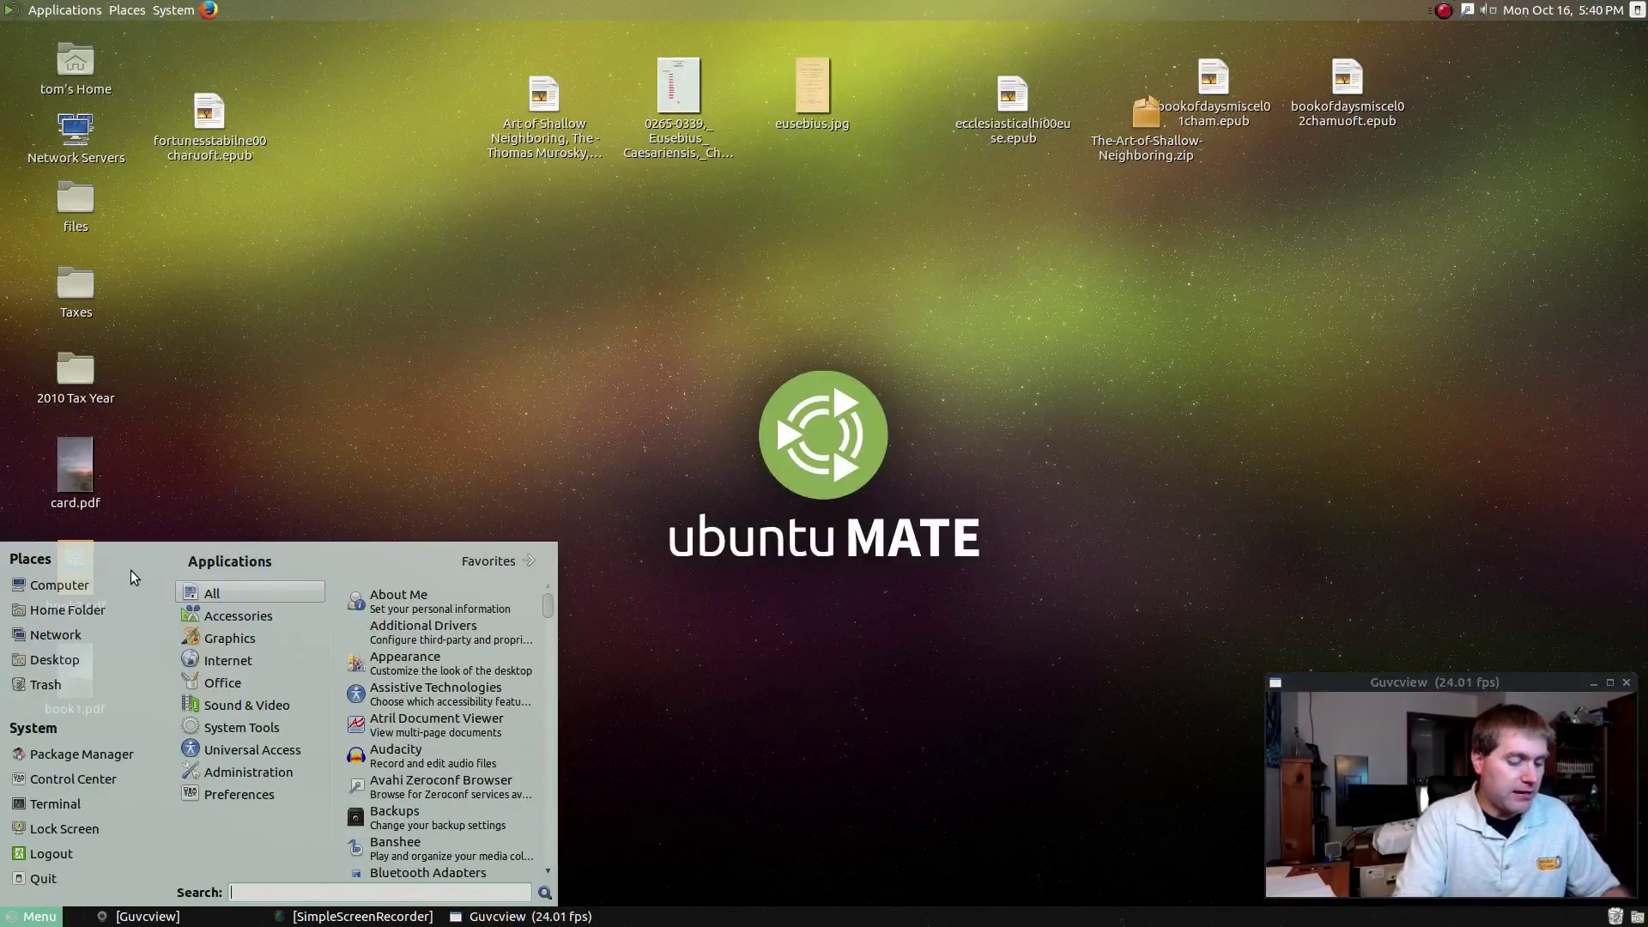
pyautogui.write('obs')
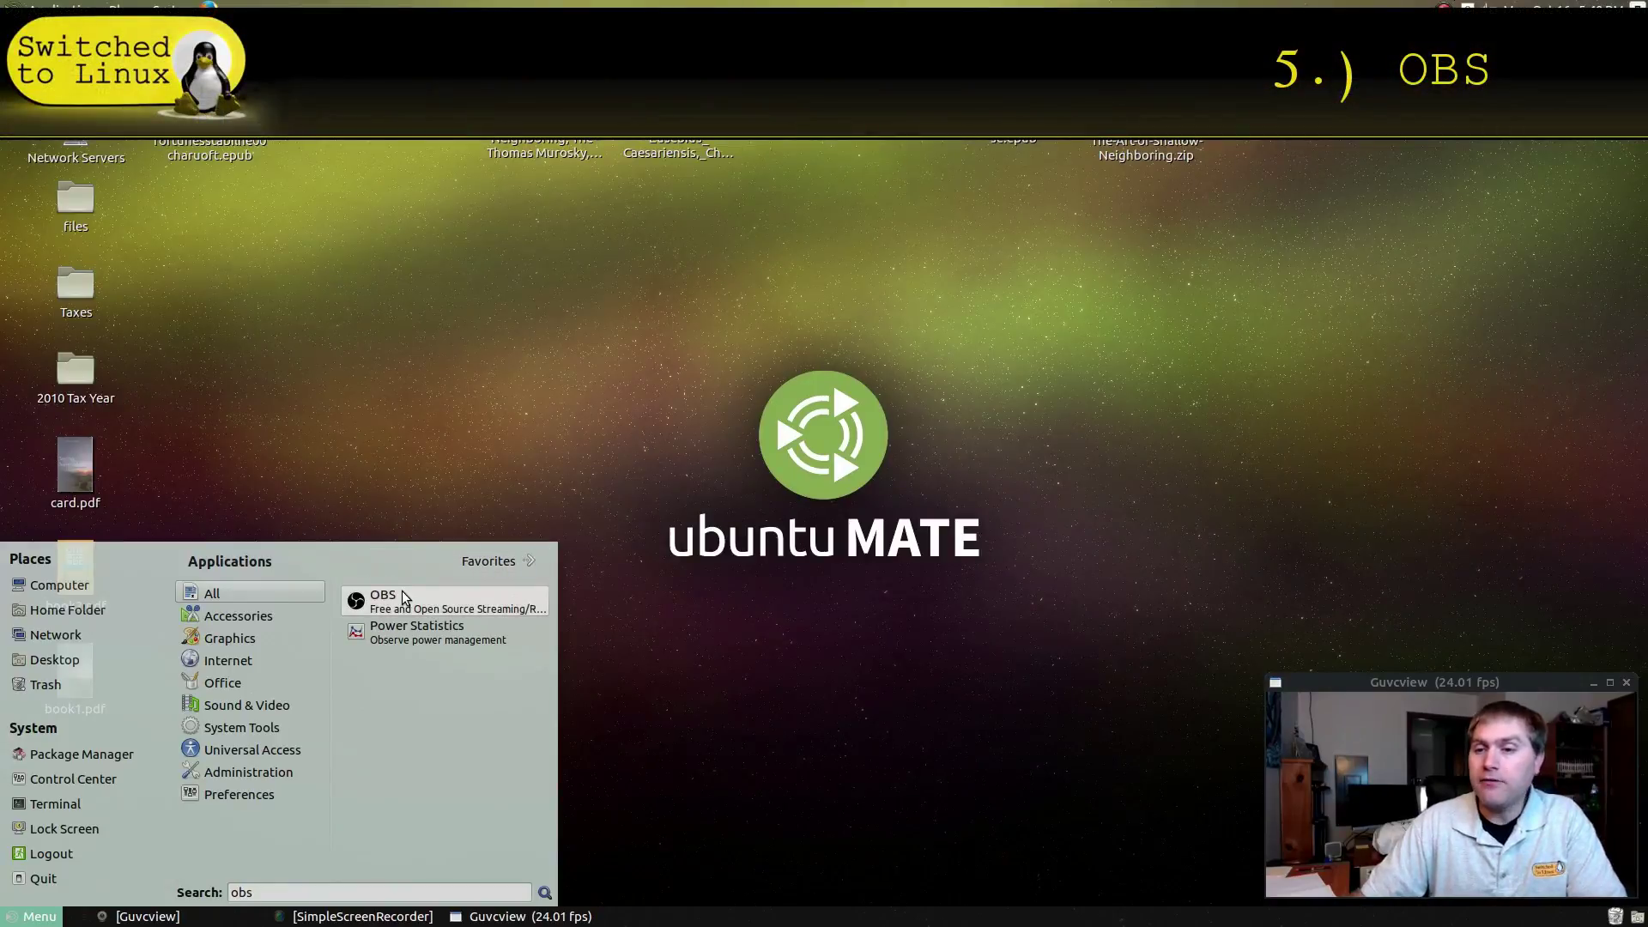
pyautogui.click(403, 596)
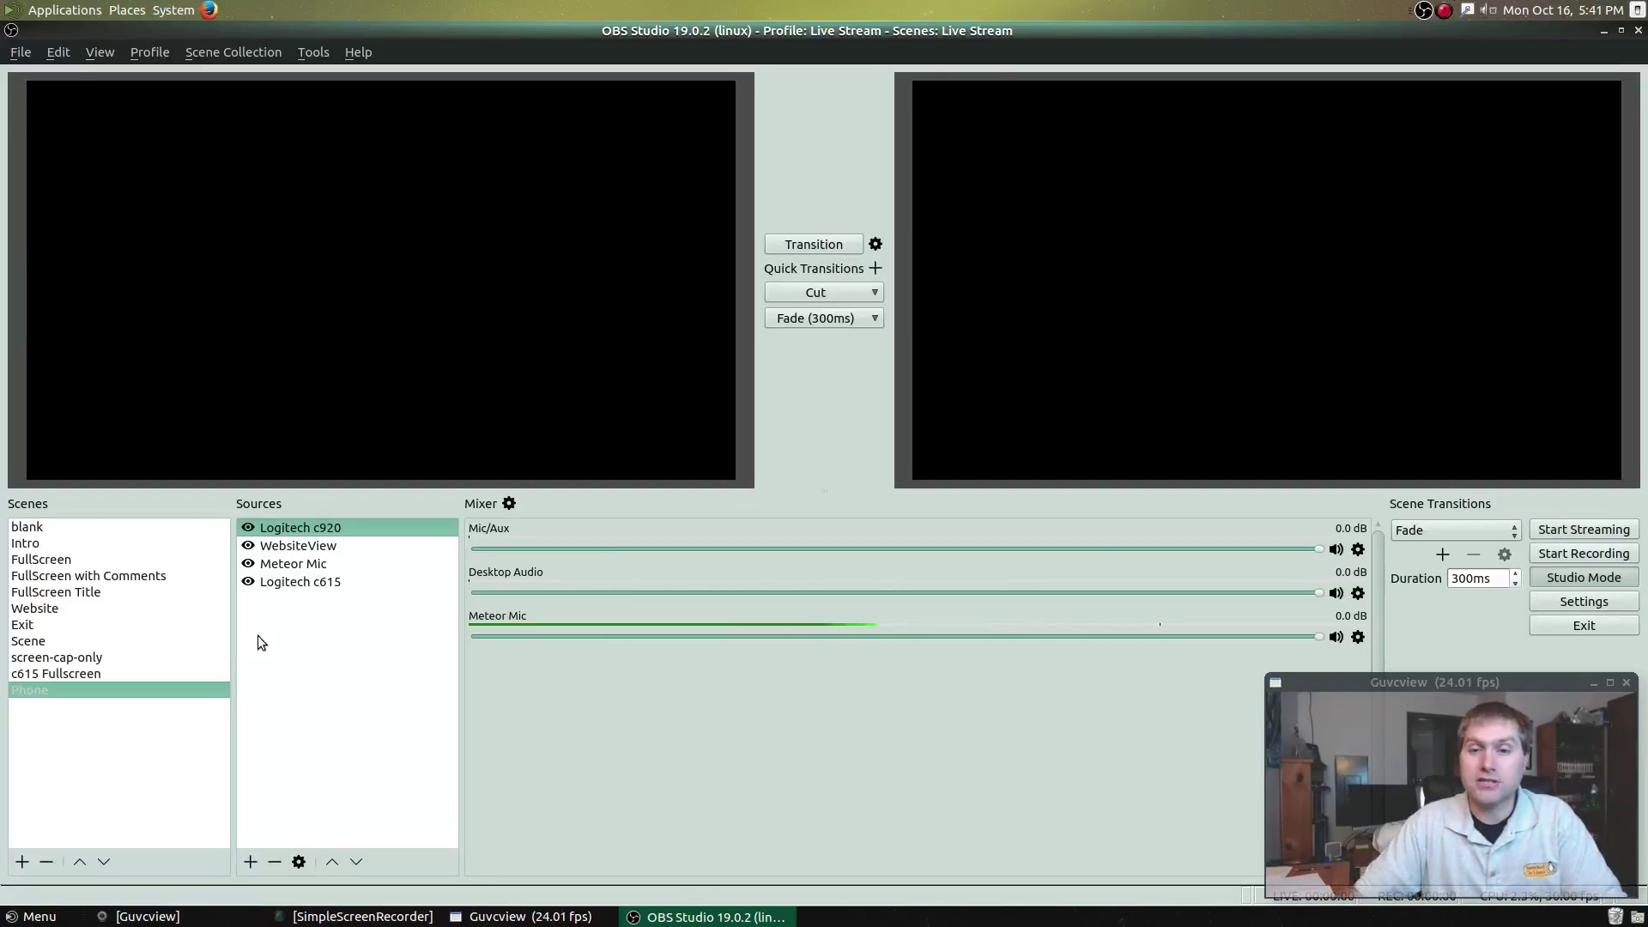
# Select the Intro scene and review the addable source types without adding one.
pyautogui.click(79, 544)
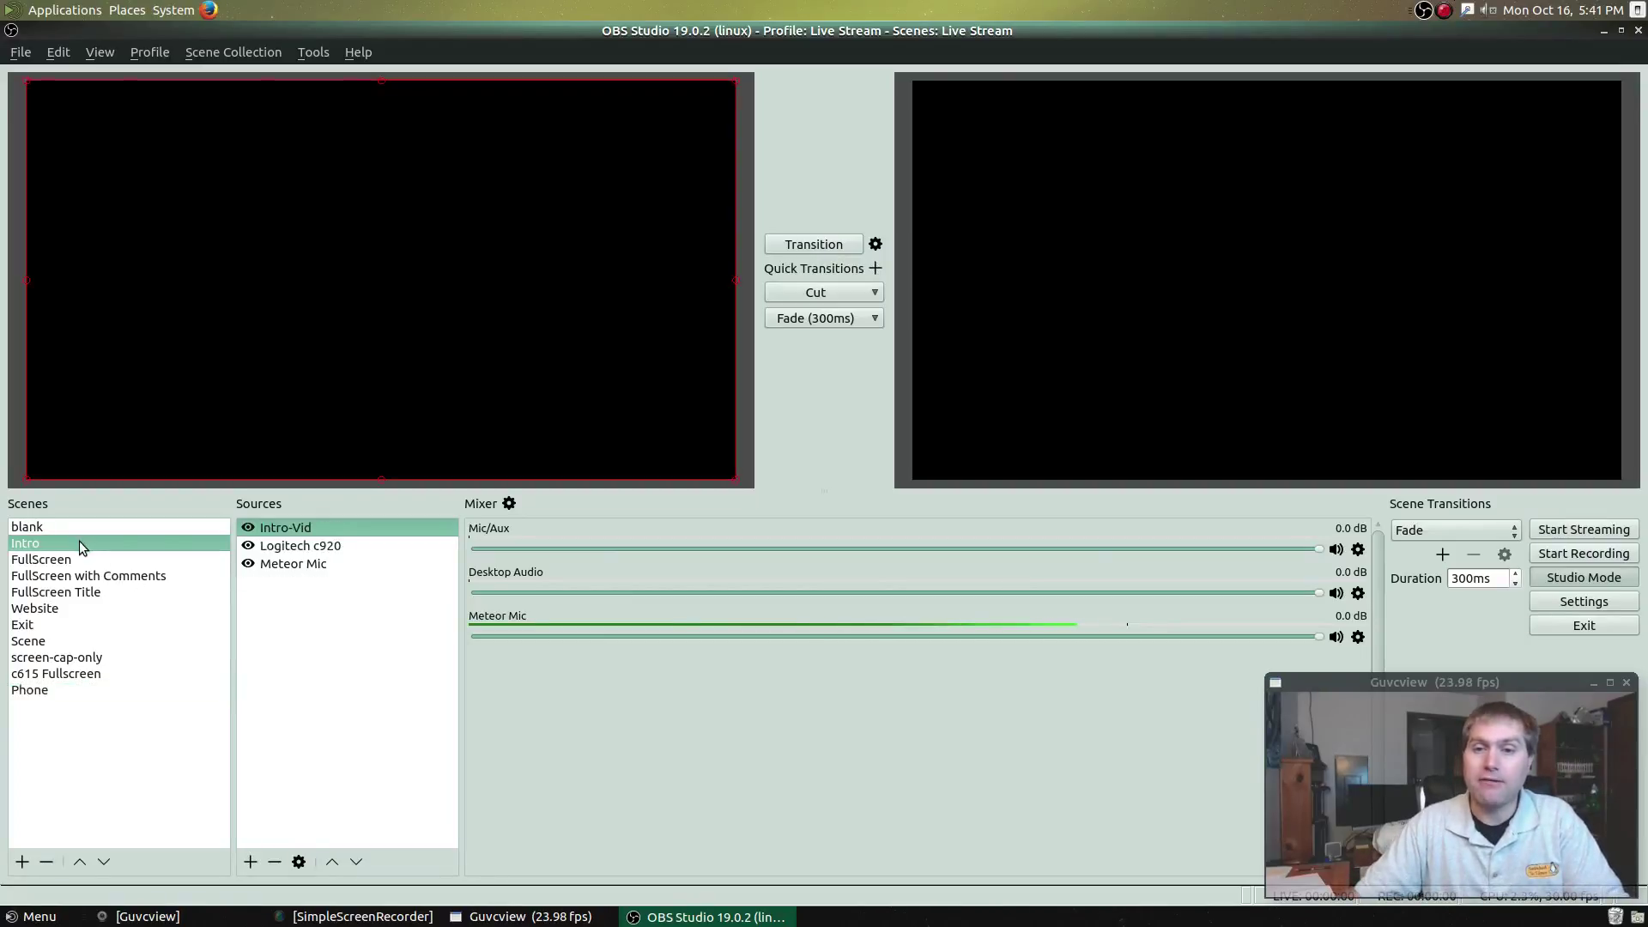
pyautogui.click(252, 862)
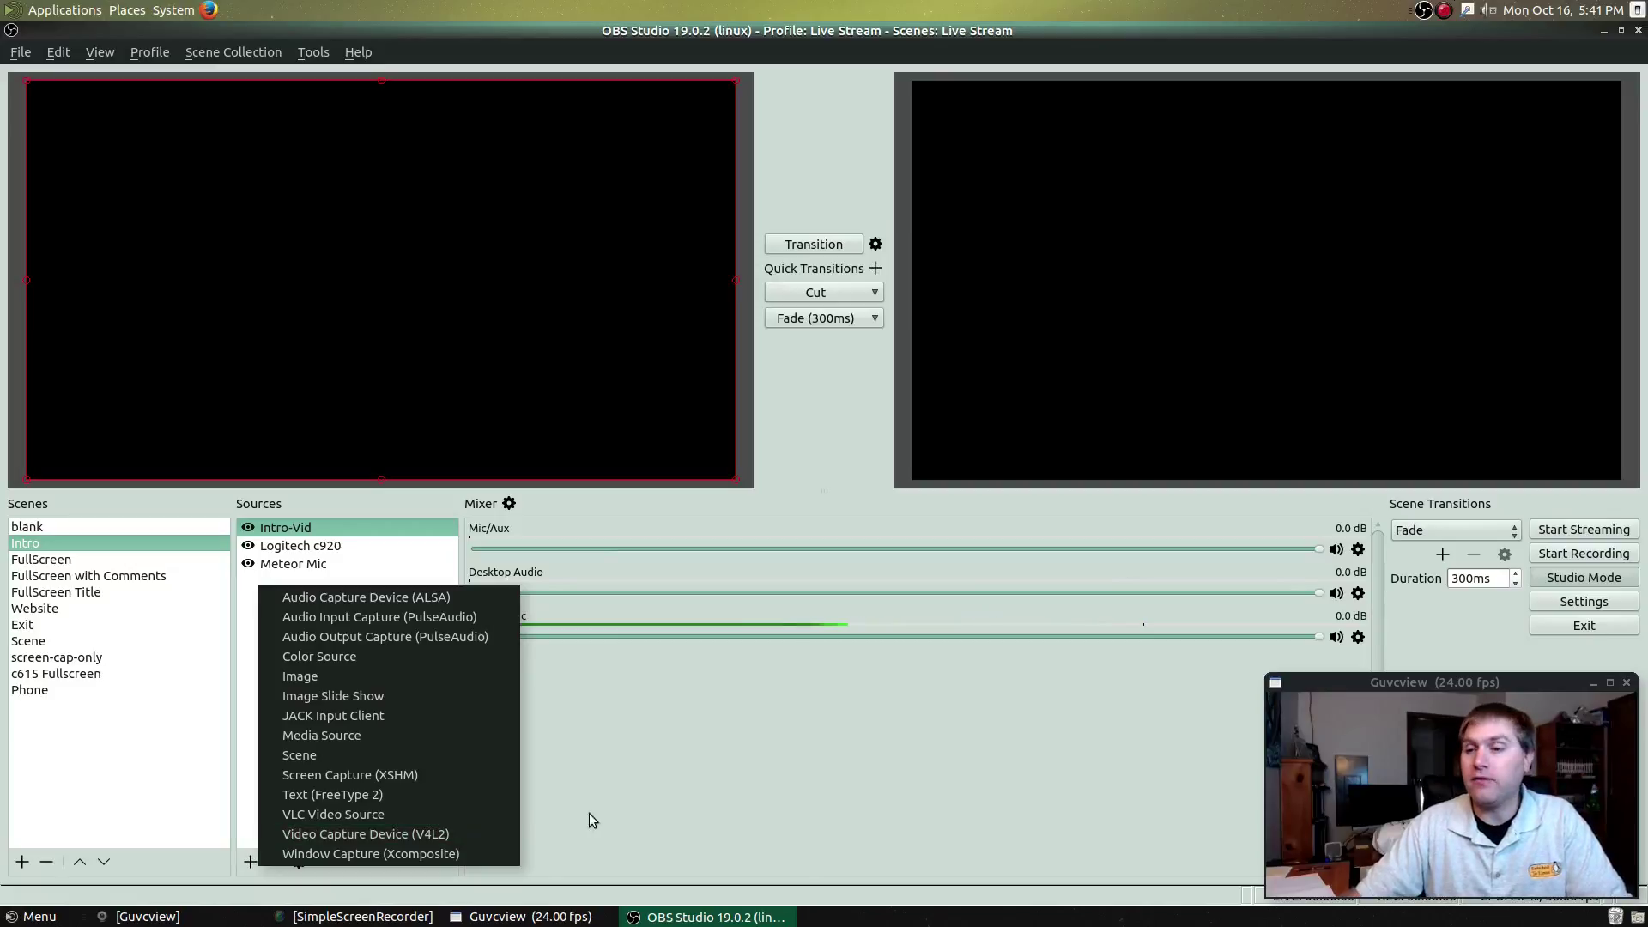
pyautogui.click(820, 797)
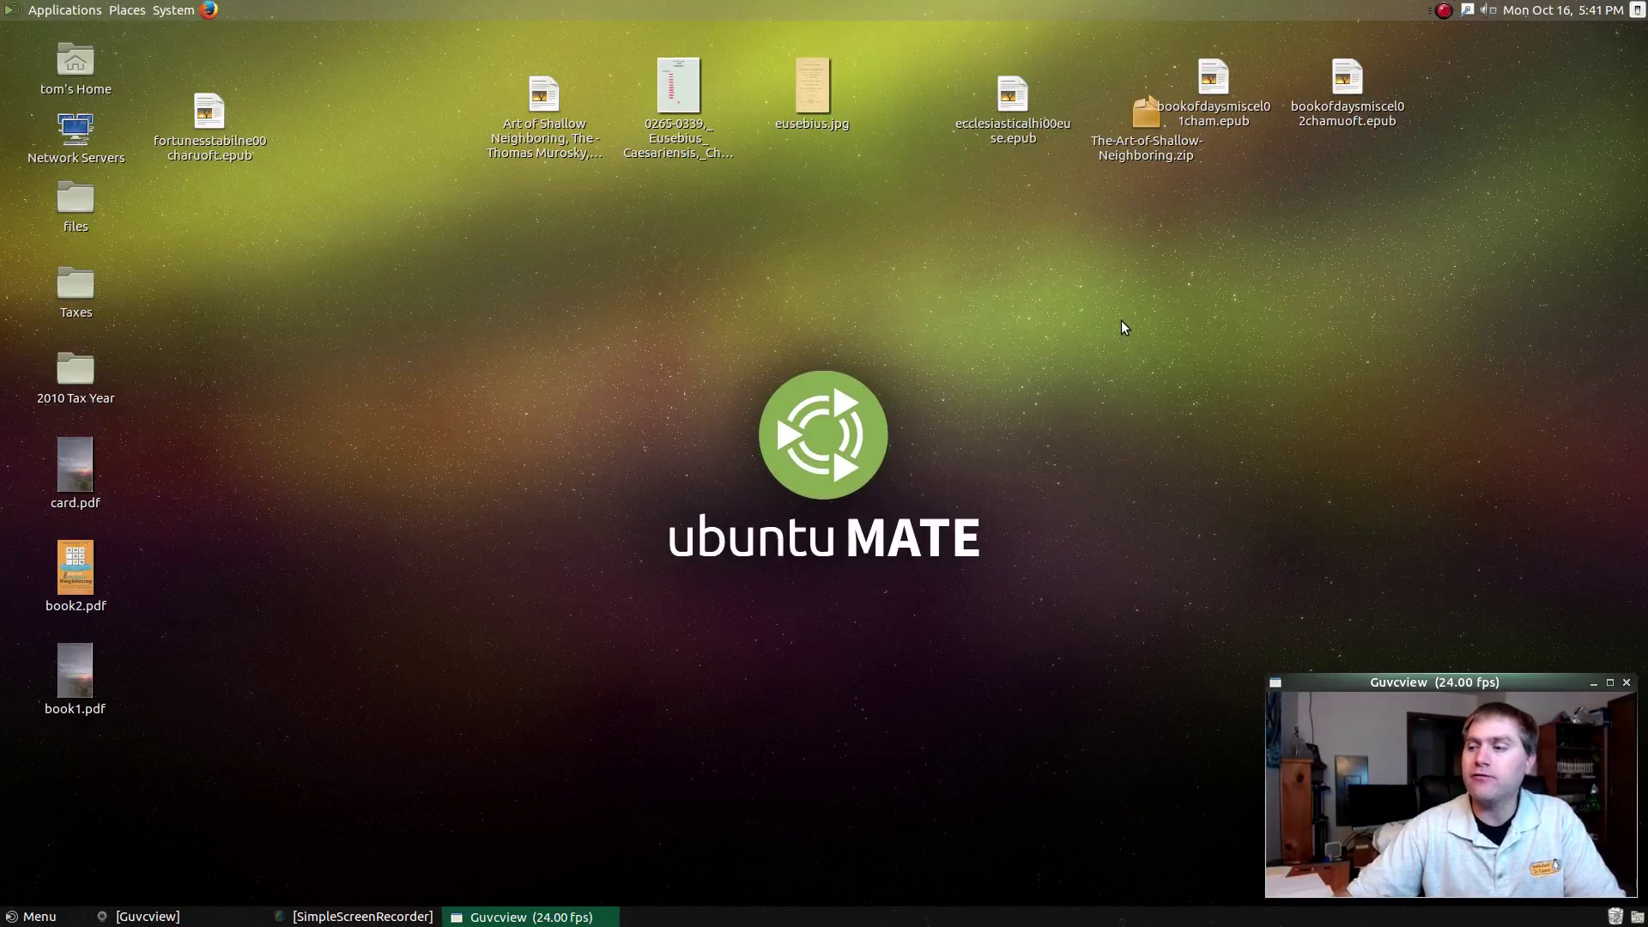
pyautogui.moveTo(1517, 678); pyautogui.dragTo(1524, 441)
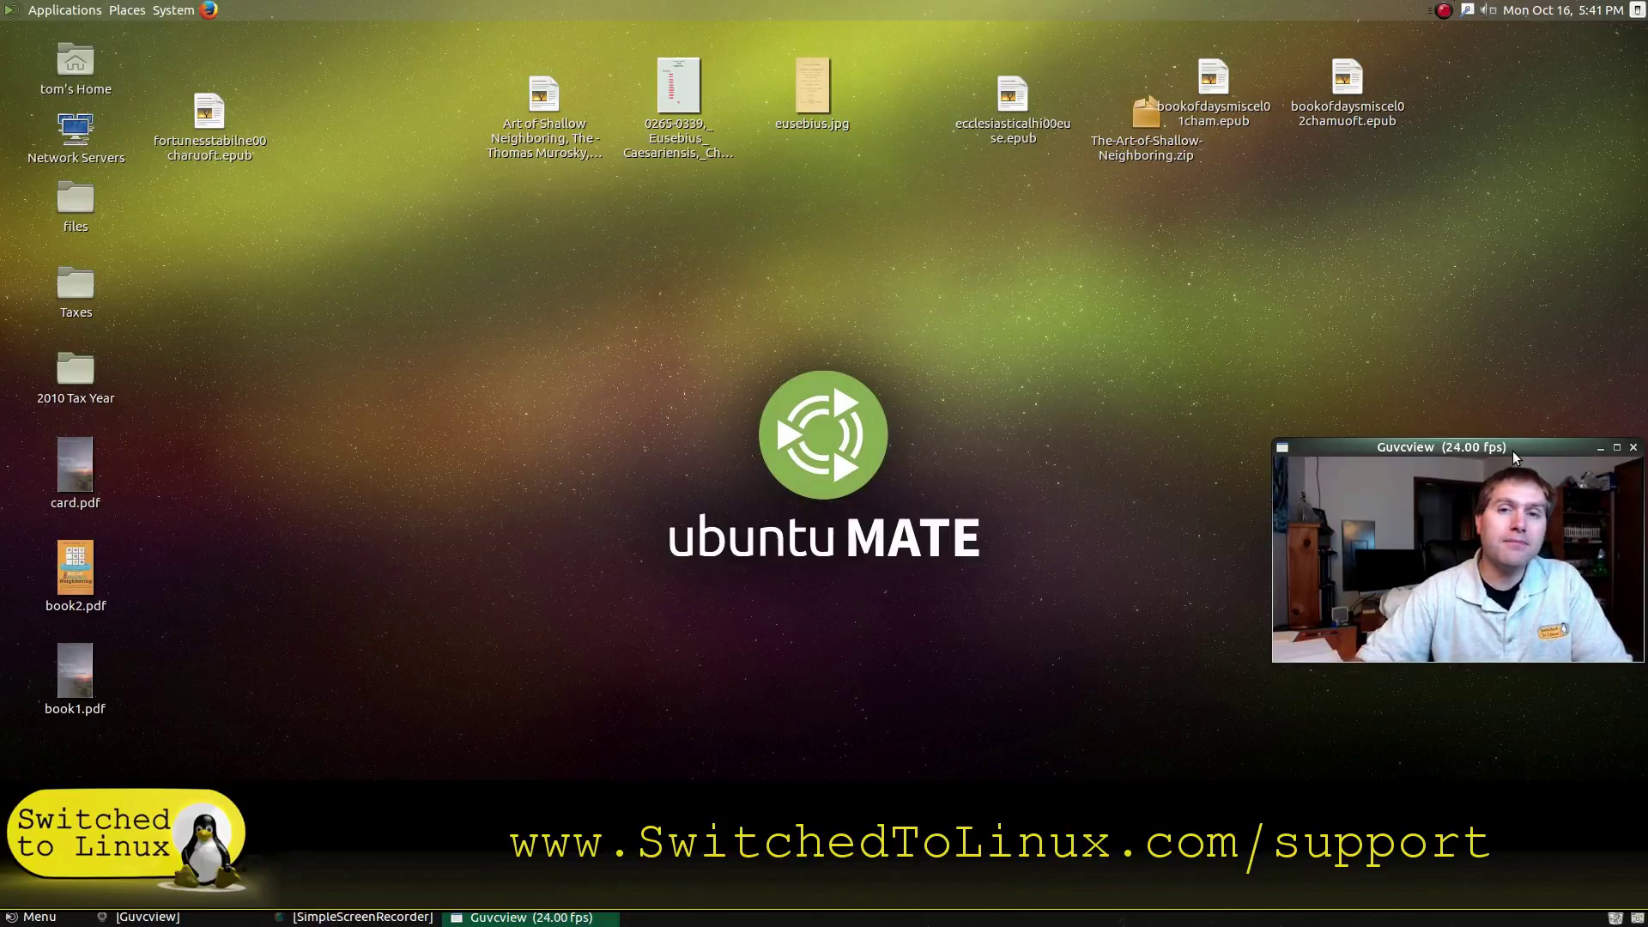